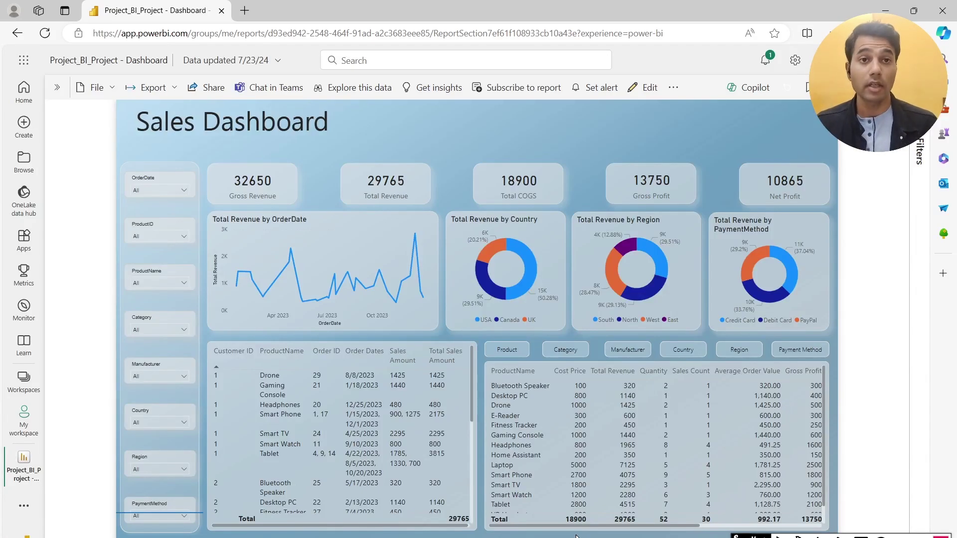
- Compare the published Sales Dashboard with the PowerPoint layout sketch and the unformatted report in Power BI Desktop
key("alt+Tab")
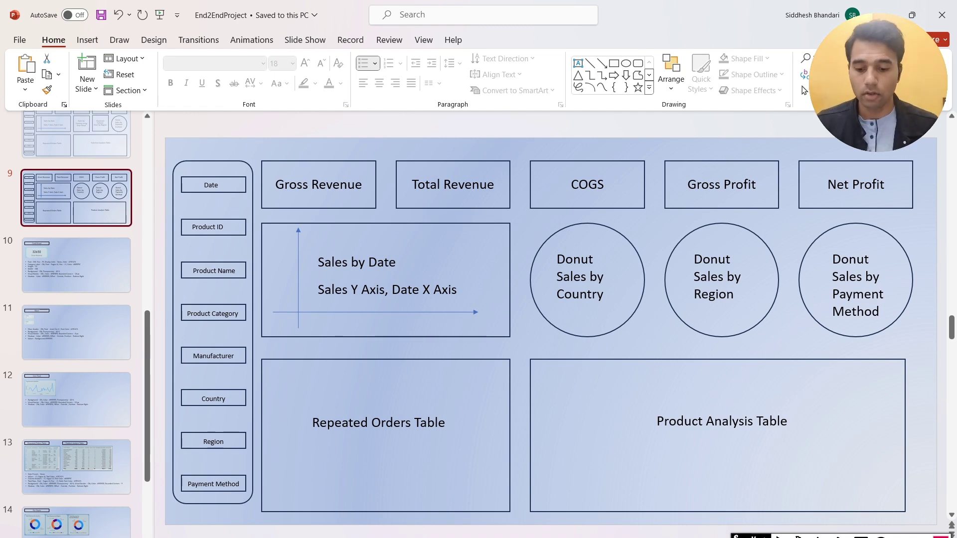
key("alt+Tab")
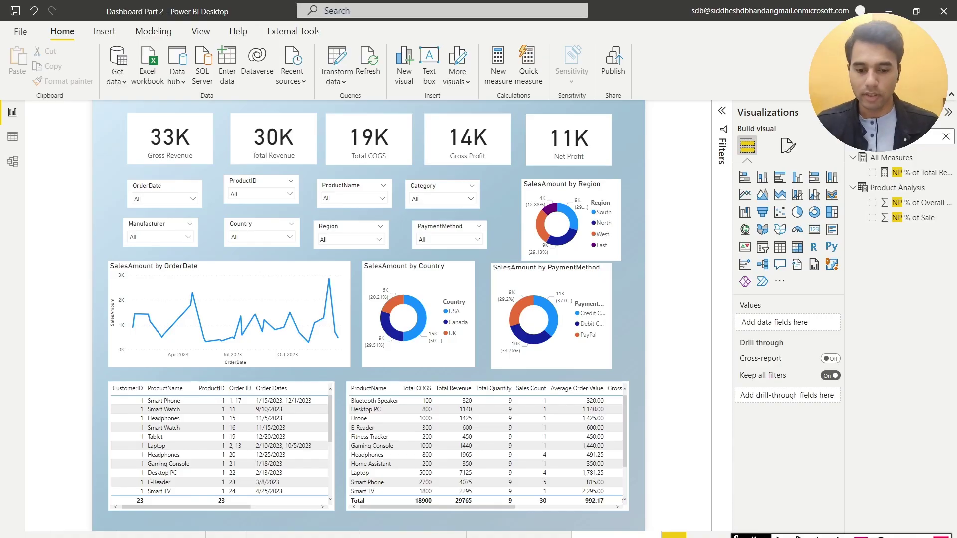
mouse_move(111, 109)
left_mouse_down()
mouse_move(212, 293)
mouse_move(576, 511)
mouse_move(639, 527)
left_mouse_up()
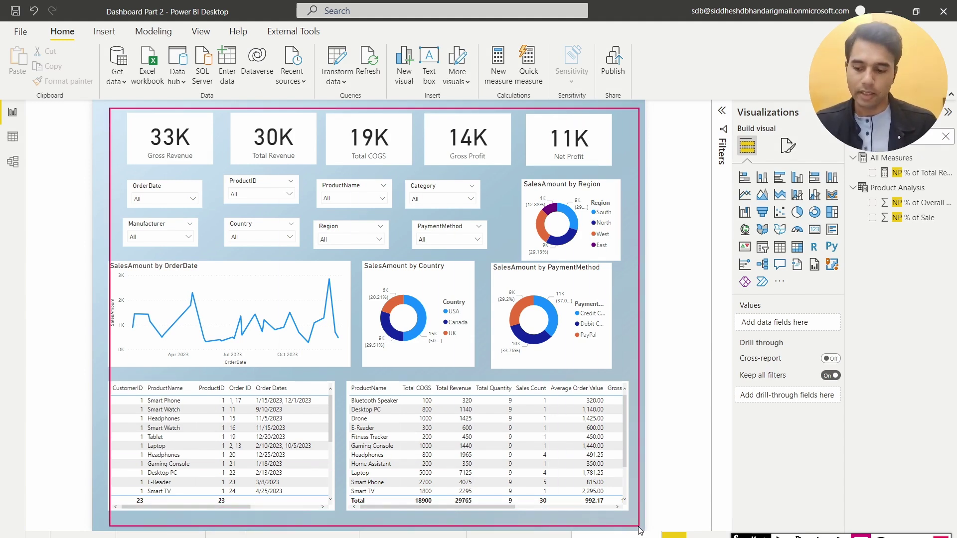
key("Escape")
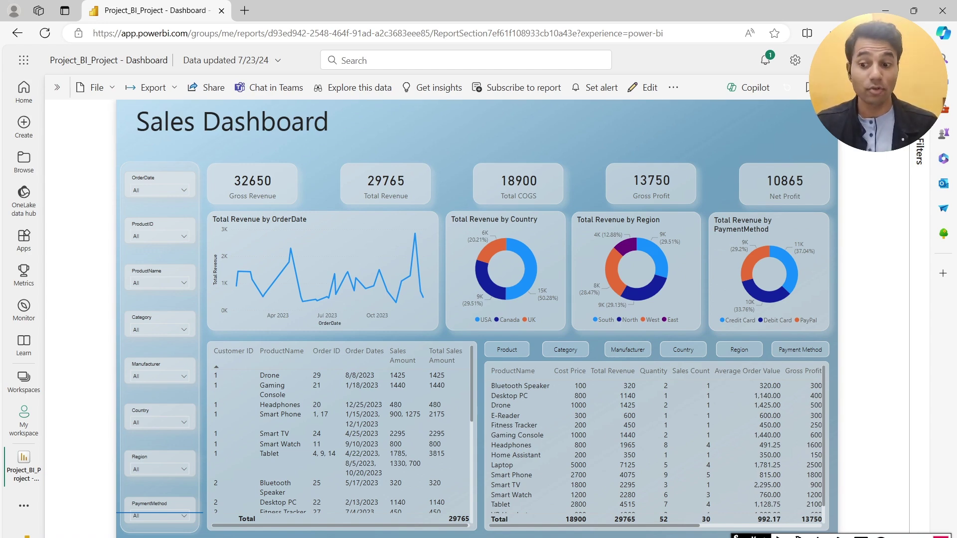
key("alt+Tab")
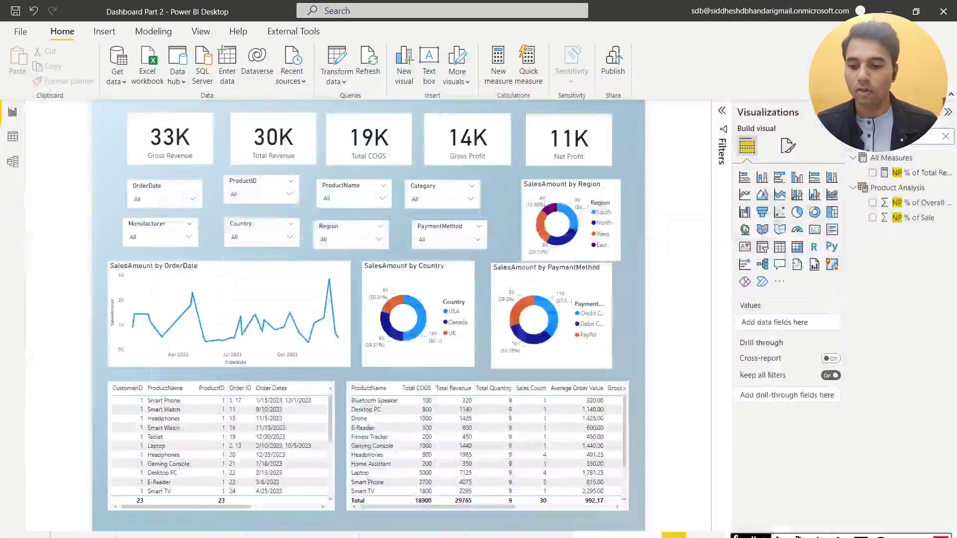
- Set the callout value font size of the Gross Revenue card to 25
left_click(203, 147)
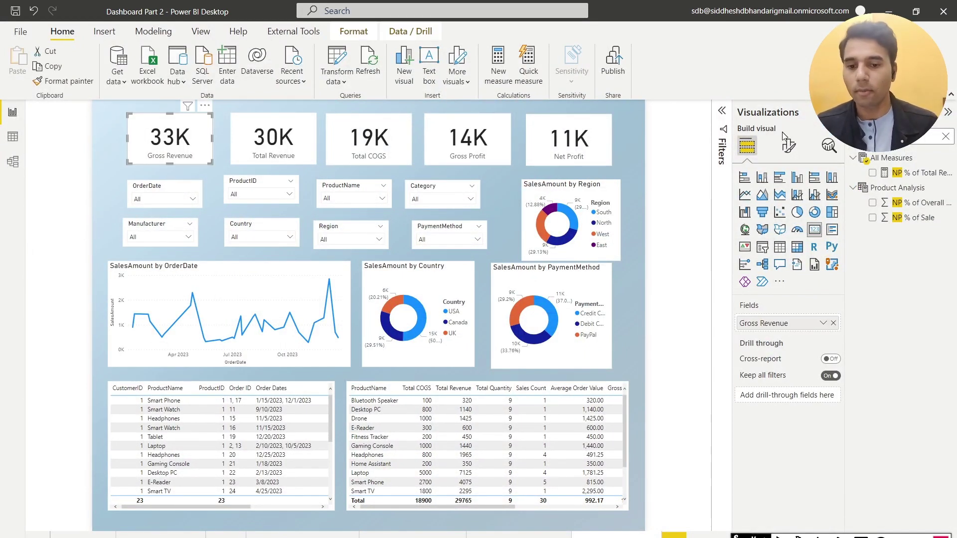
left_click(788, 145)
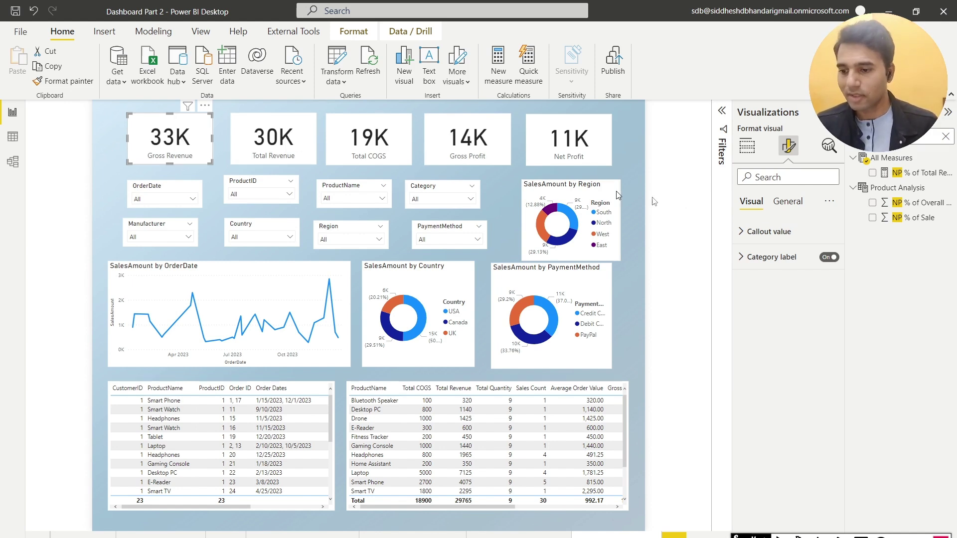
left_click(775, 232)
left_click_drag(813, 269, 796, 270)
type("25")
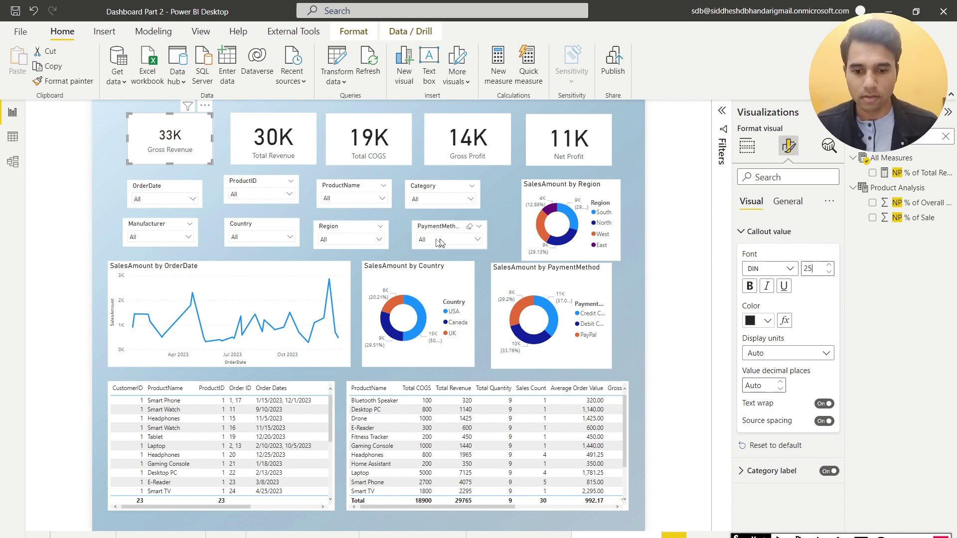
- Set the display units of the Gross Revenue card's callout value to None
left_click(744, 232)
left_click(745, 258)
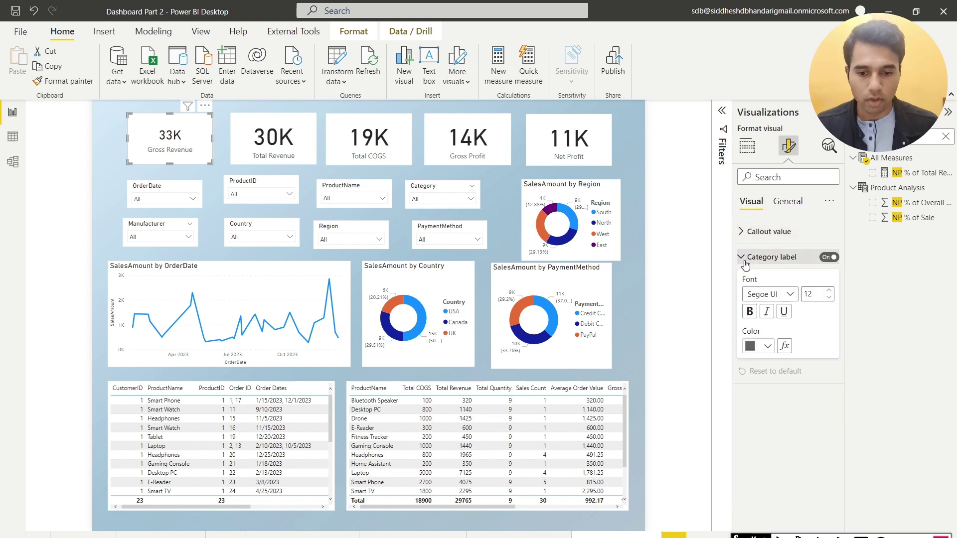
left_click(745, 258)
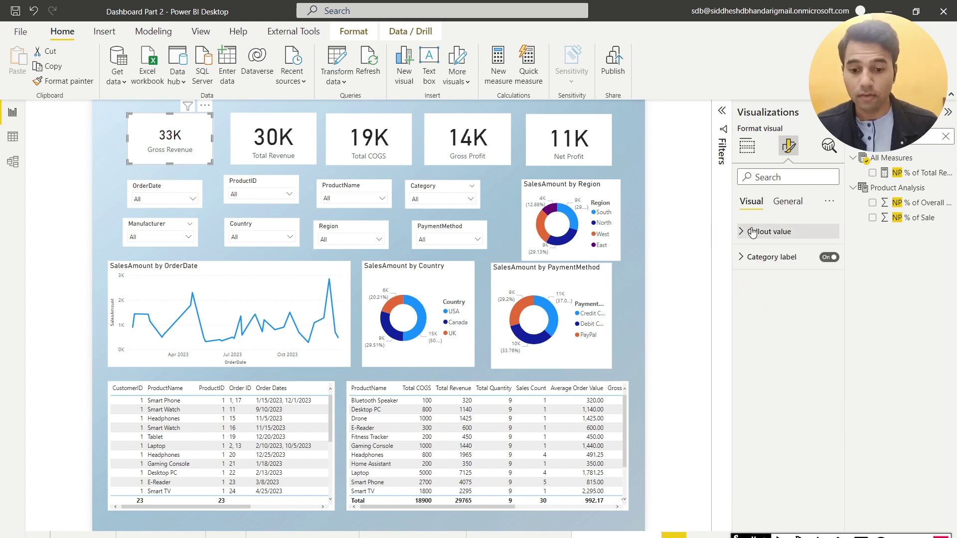
left_click(744, 232)
left_click(793, 353)
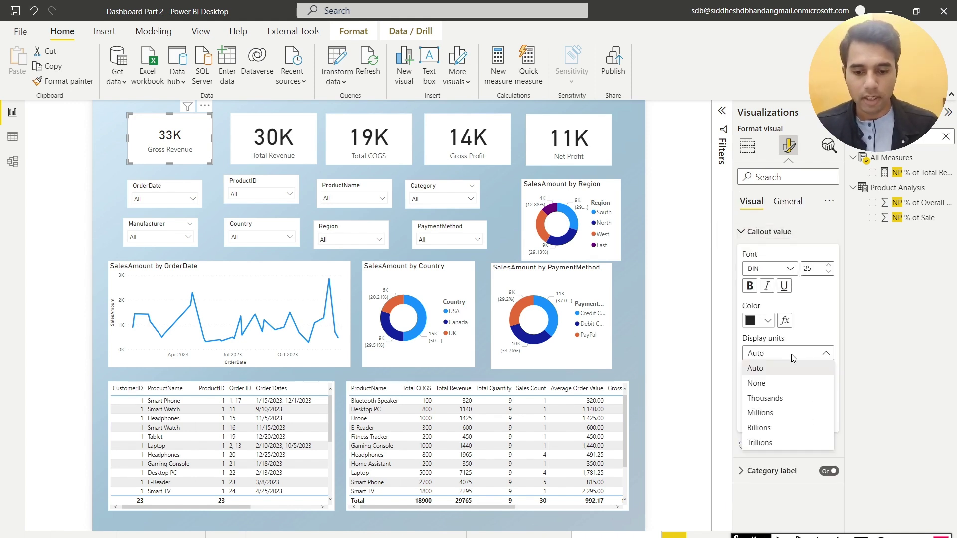
left_click(784, 383)
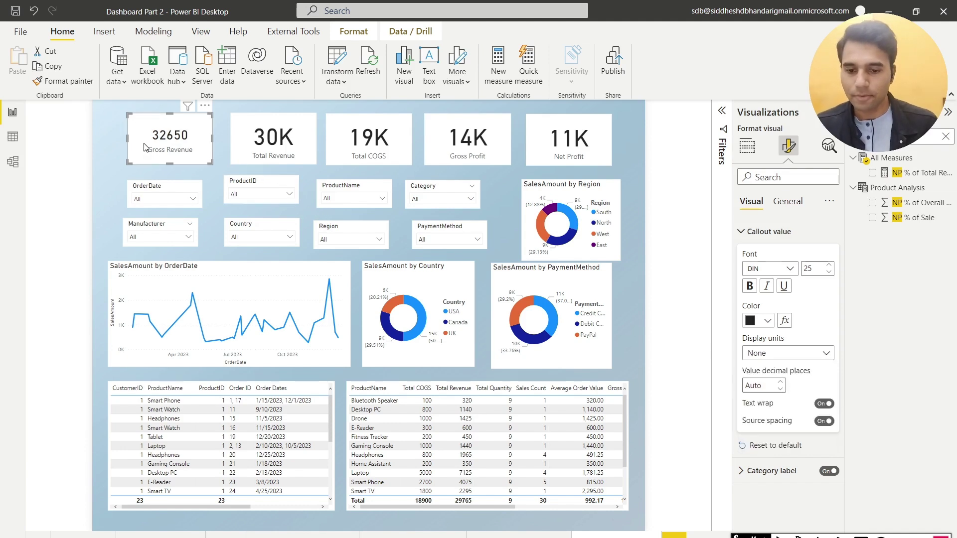
- Examine the Gross Revenue card's styling in the published Sales Dashboard as a reference for its background and edges
left_click(784, 202)
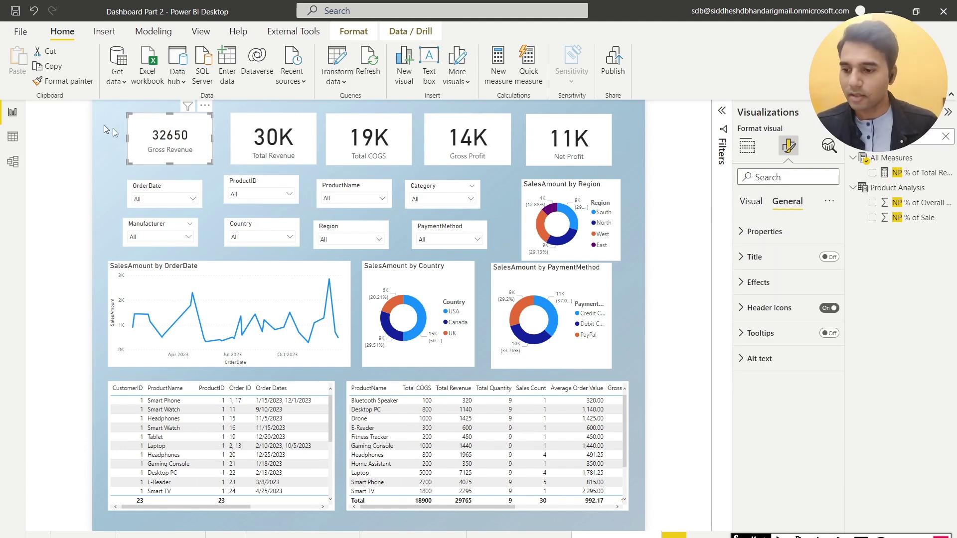
left_click(115, 141)
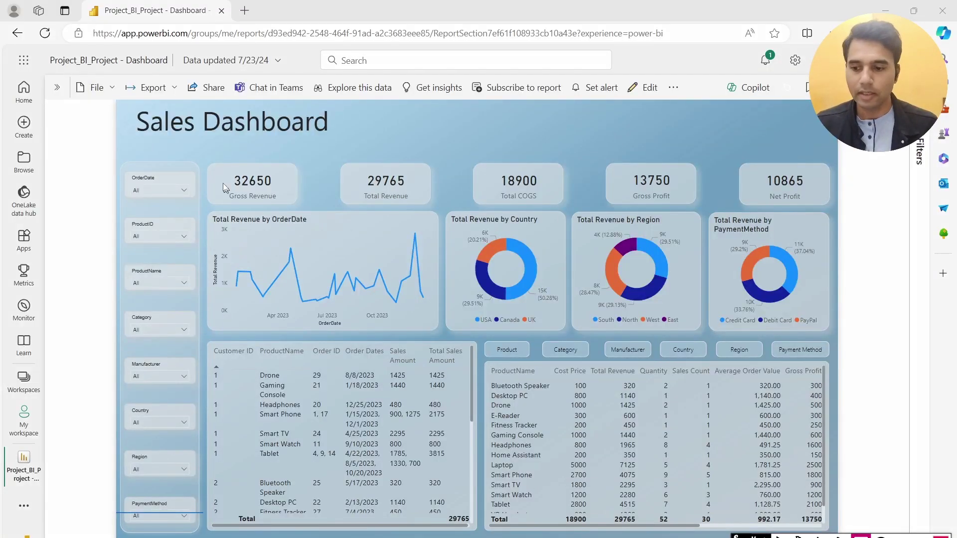
mouse_move(204, 156)
left_mouse_down()
mouse_move(235, 181)
mouse_move(315, 208)
left_mouse_up()
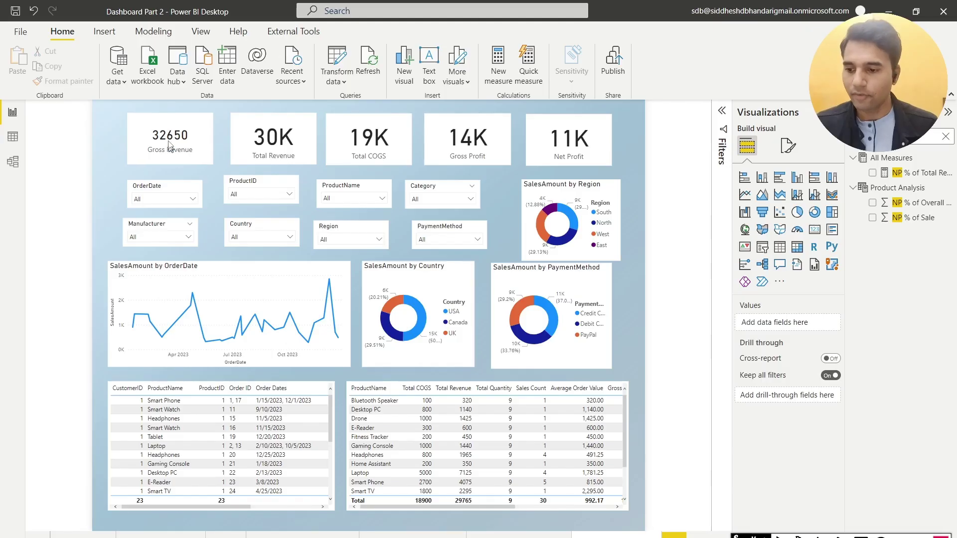
- Give the Gross Revenue card in Power BI Desktop a "White, 10% darker" background with 40% transparency
left_click(171, 131)
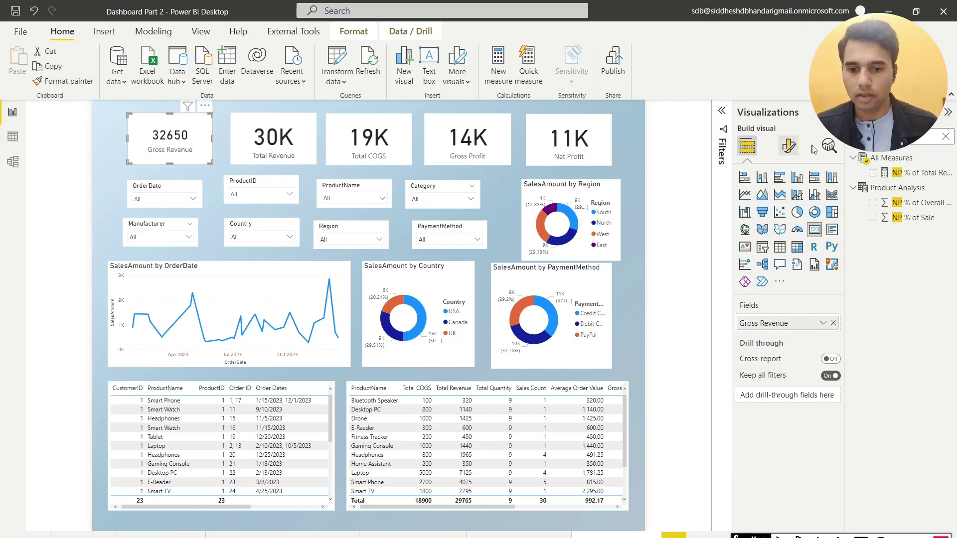
left_click(789, 145)
left_click(788, 202)
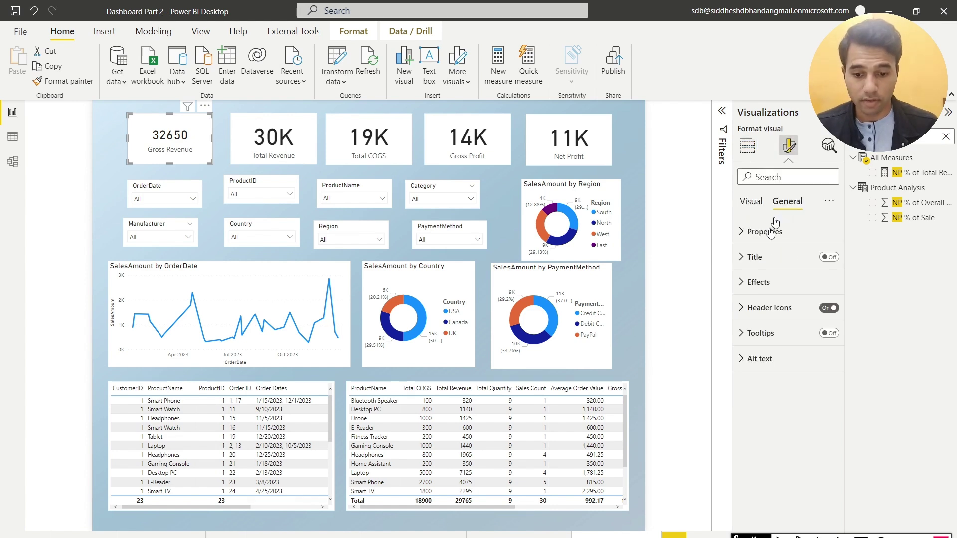
left_click(763, 283)
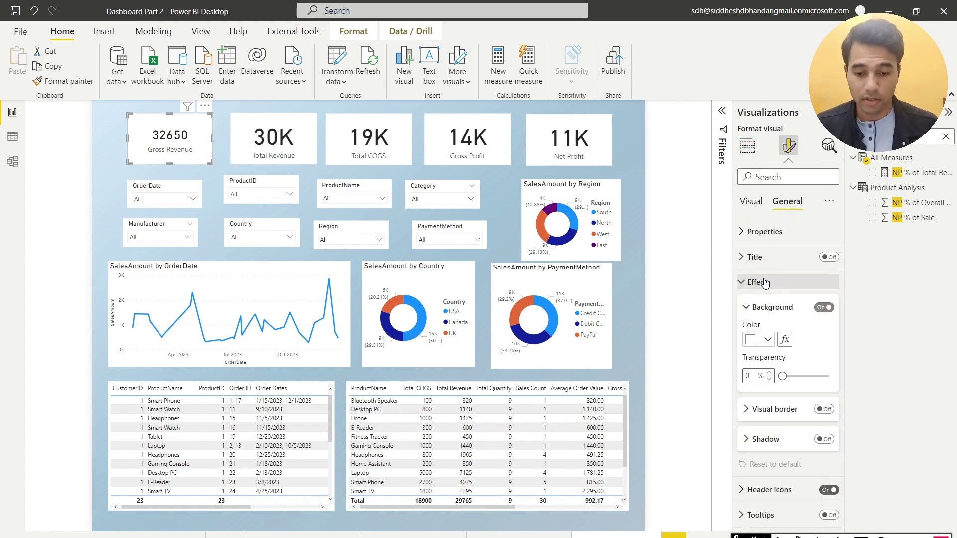
left_click(768, 339)
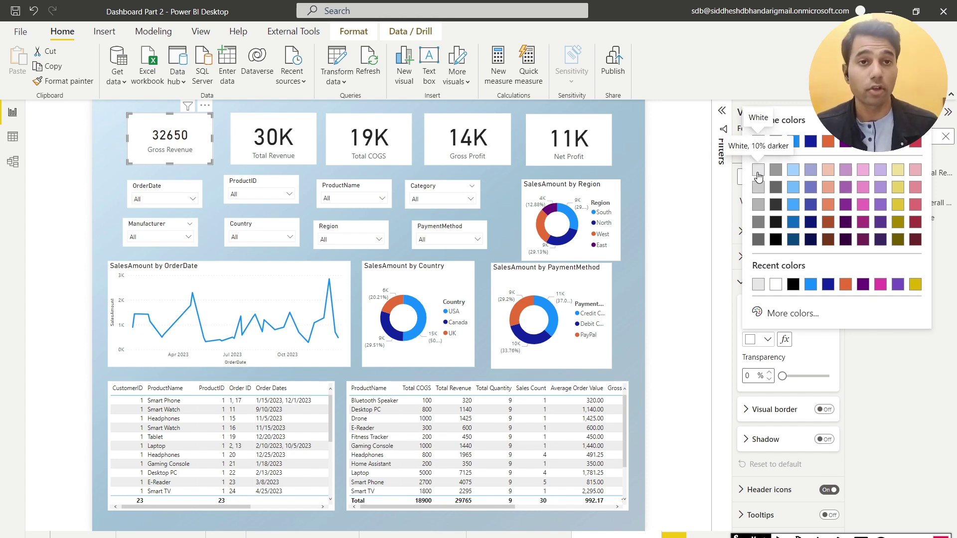
left_click(758, 171)
left_click(744, 377)
type("70")
key("BackSpace")
key("BackSpace")
type("40")
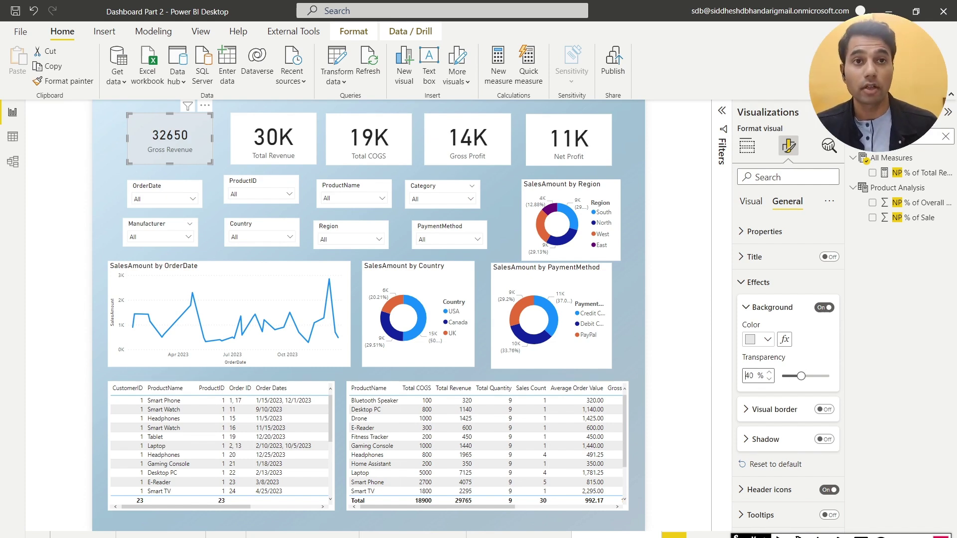
left_click(157, 144)
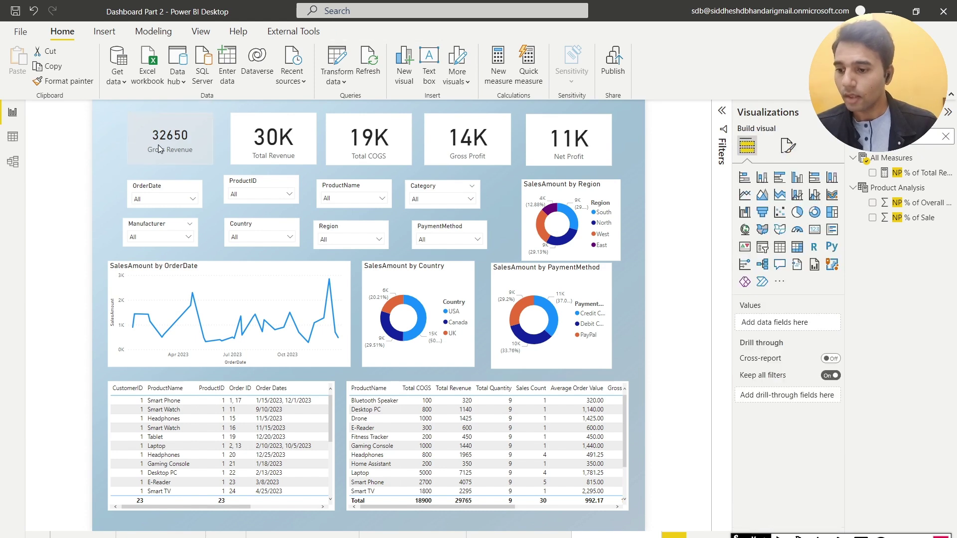
left_click(112, 171)
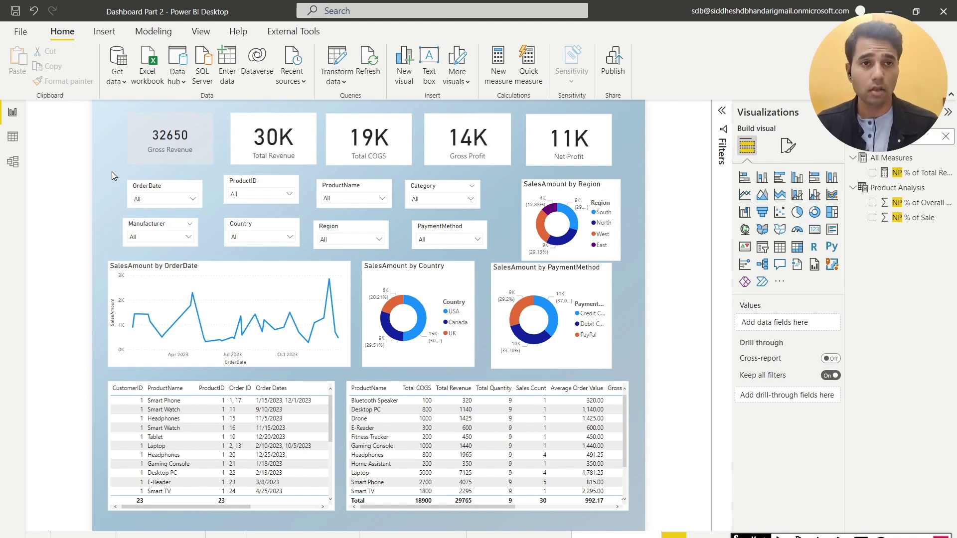
- Enable a visual border on the Gross Revenue card in "White, 10% darker" with 18 px rounded corners
left_click(154, 155)
left_click(789, 147)
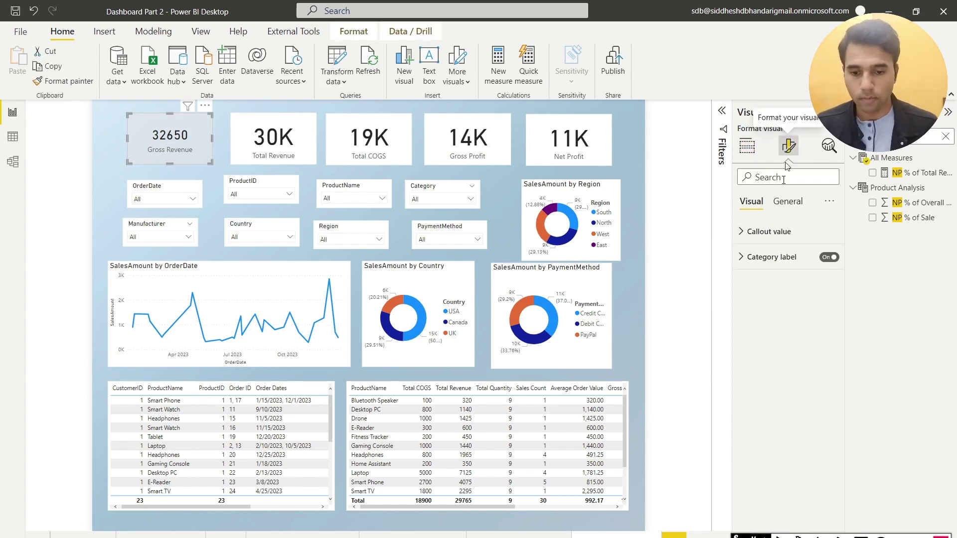
left_click(788, 201)
left_click(750, 287)
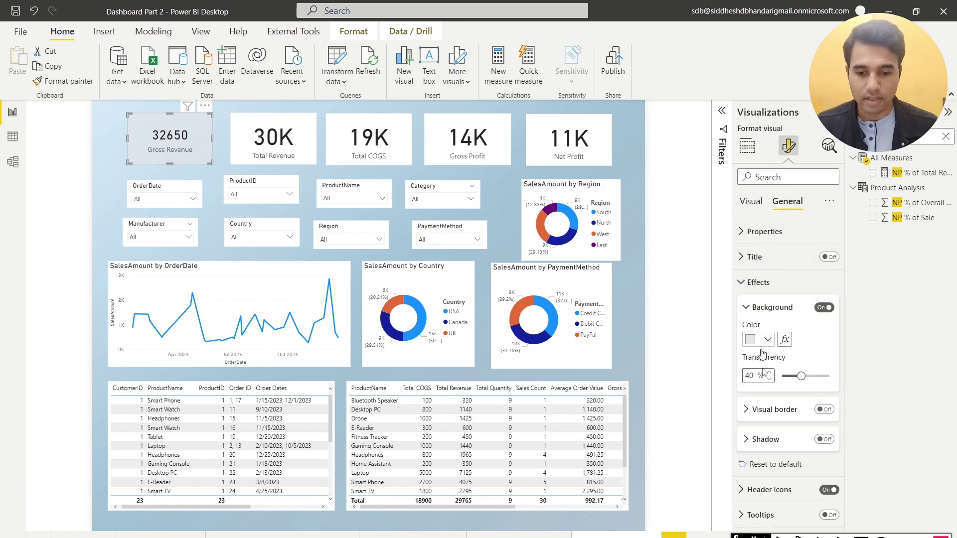
left_click(767, 408)
left_click(825, 338)
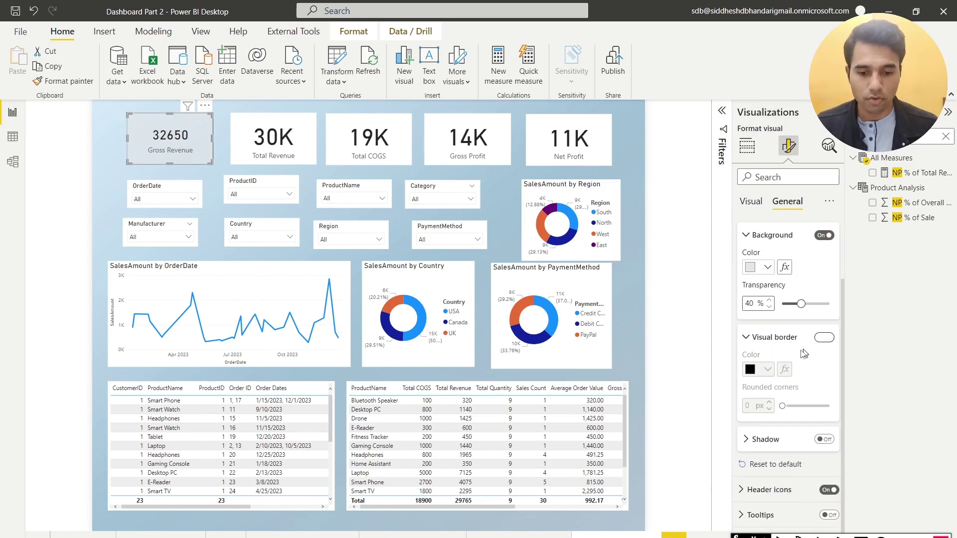
left_click(767, 370)
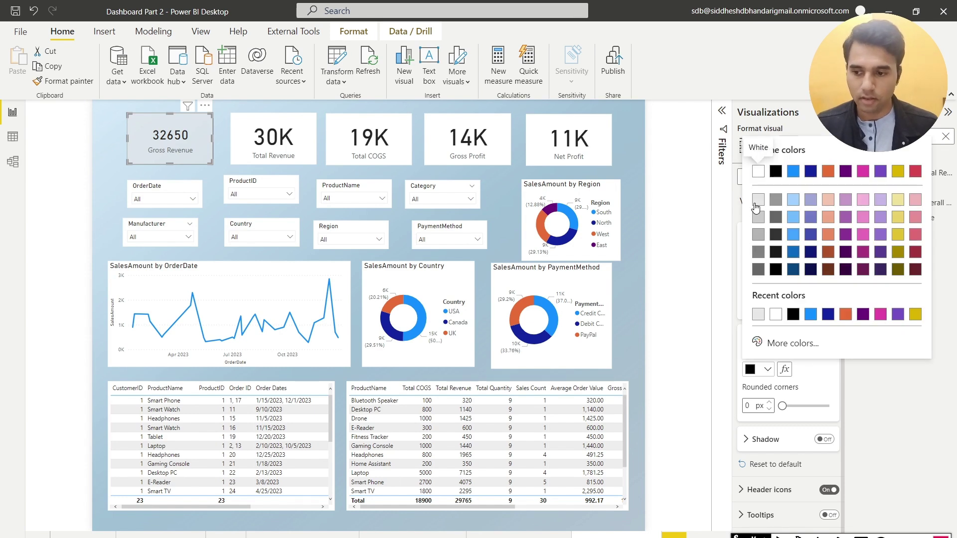
left_click(758, 200)
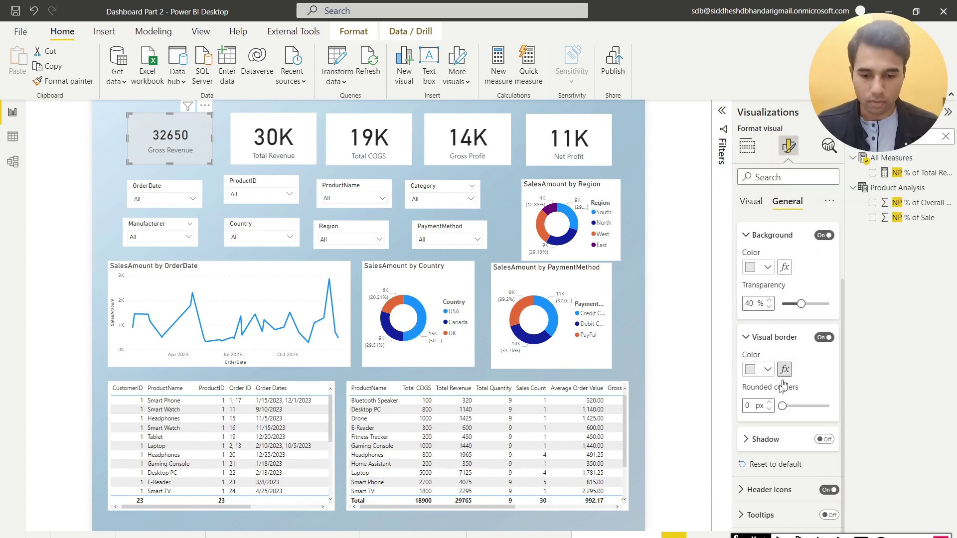
left_click(746, 406)
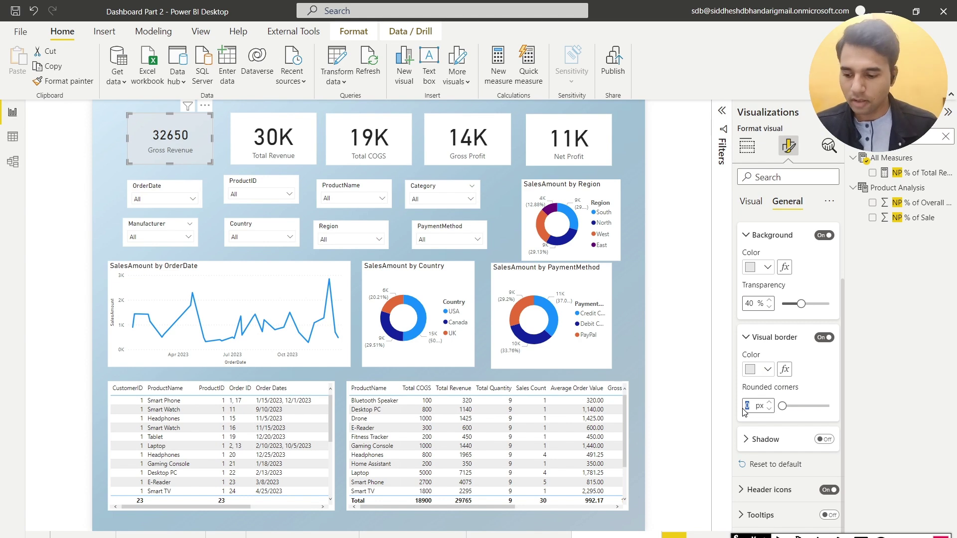
type("18")
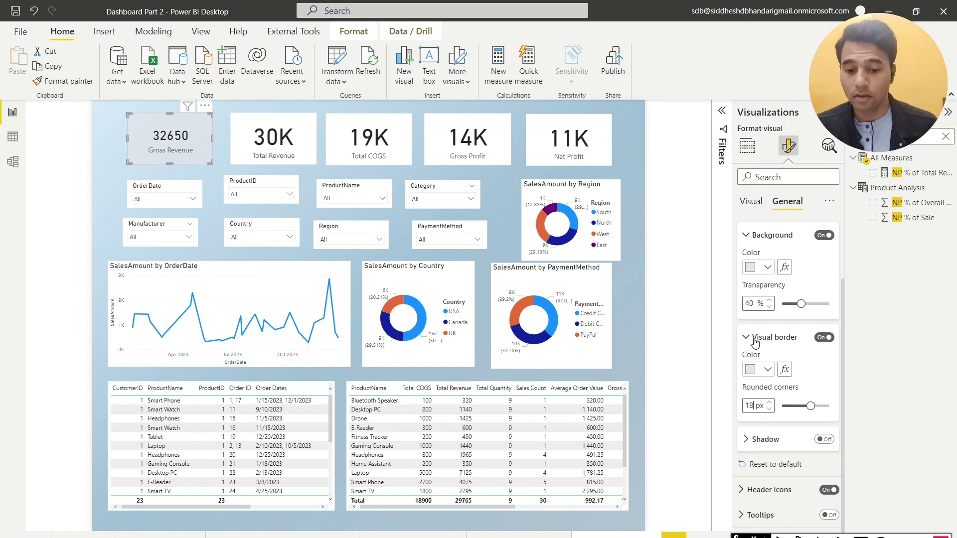
- Enable a shadow on the Gross Revenue card and set its colour to "White, 10% darker"
left_click(754, 439)
left_click(824, 343)
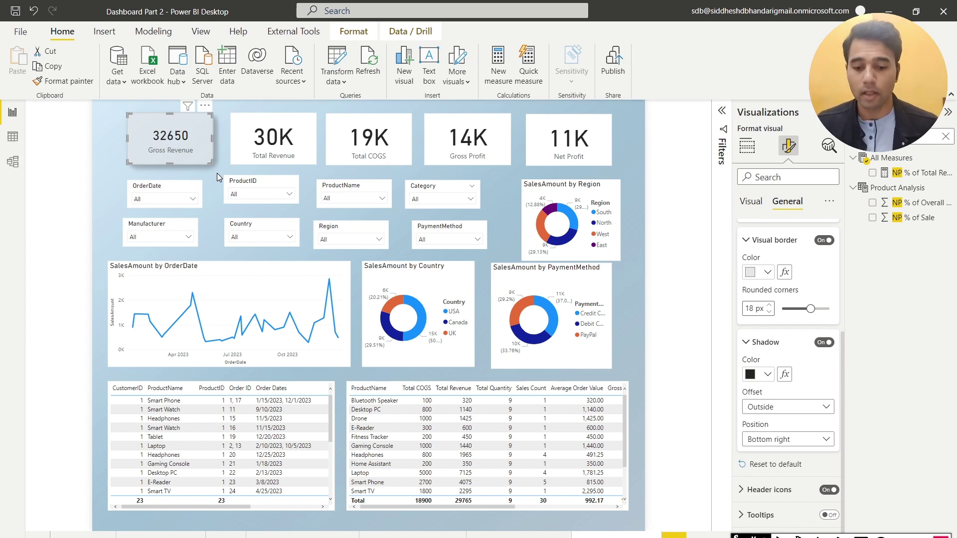
left_click(766, 375)
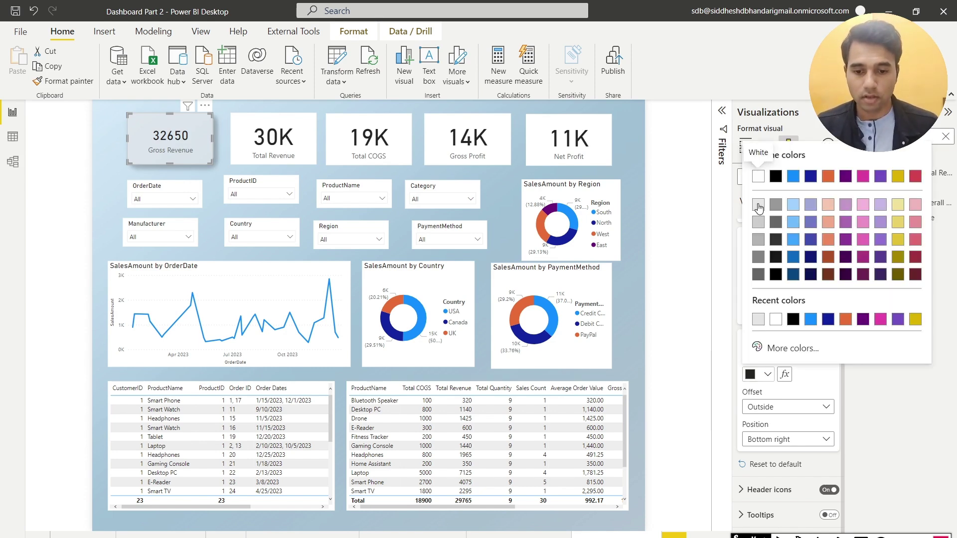
left_click(807, 188)
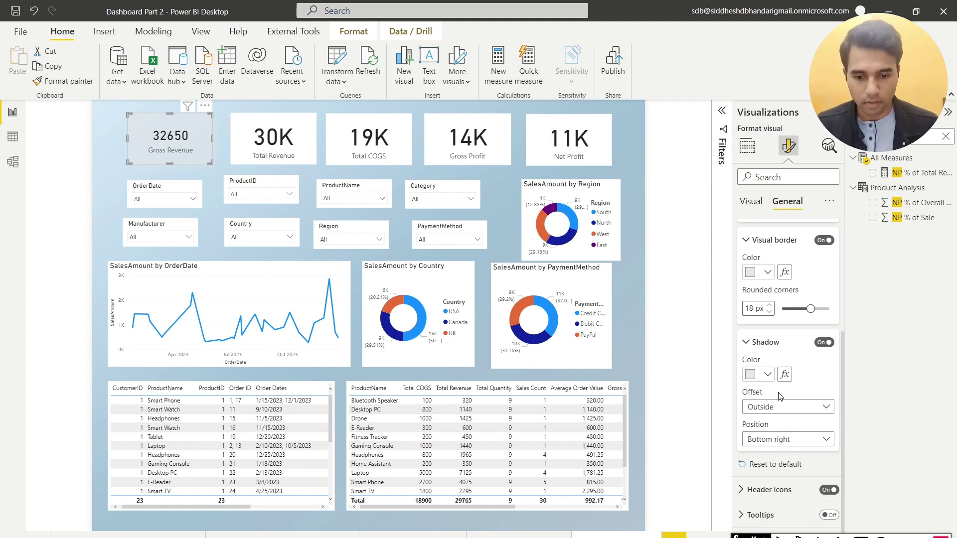
left_click(634, 345)
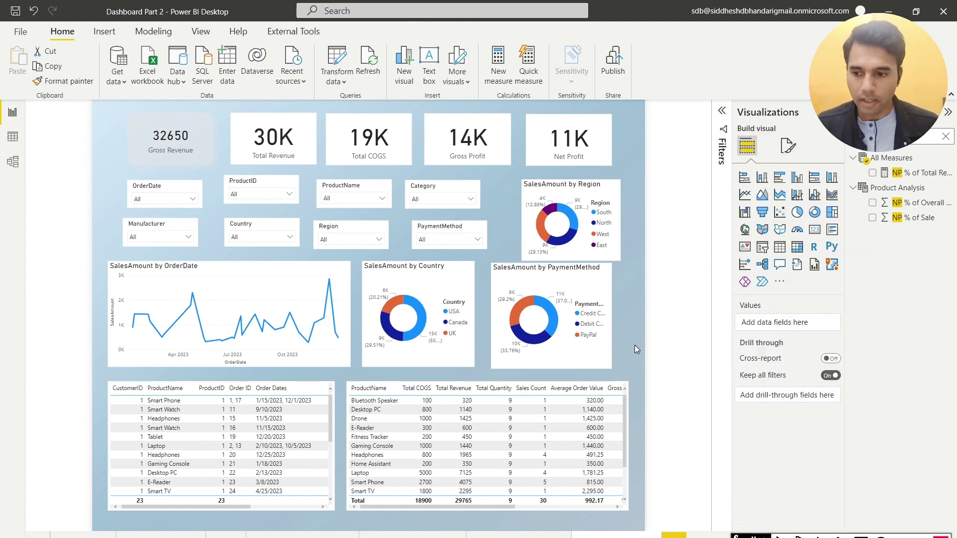
- Review the Gross Revenue card's shadow settings, including its colour, offset and position
left_click(204, 124)
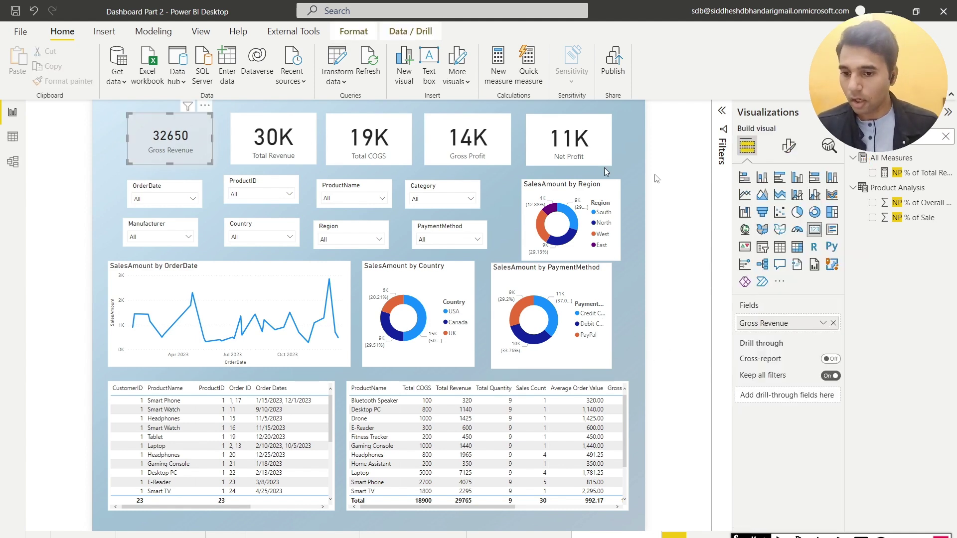
left_click(792, 150)
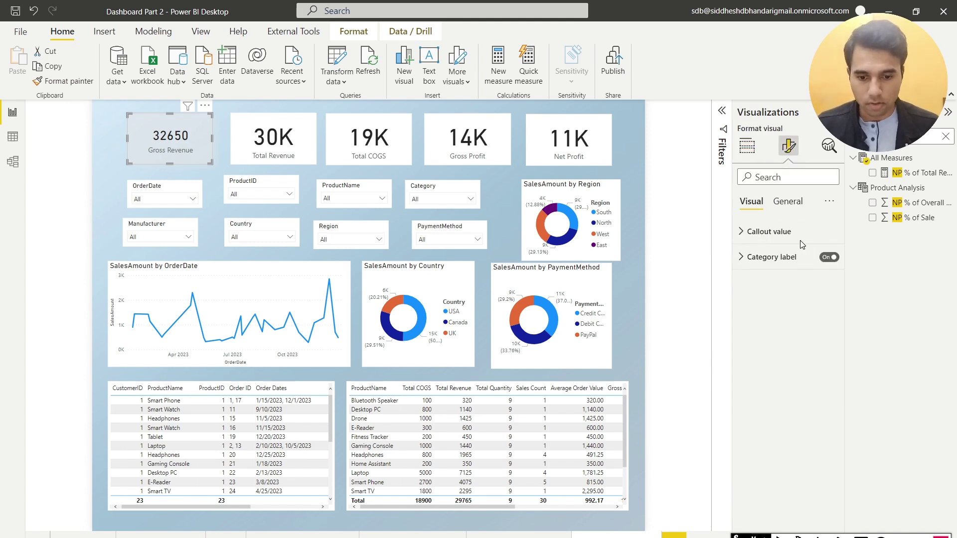
left_click(788, 201)
left_click(759, 282)
left_click(765, 439)
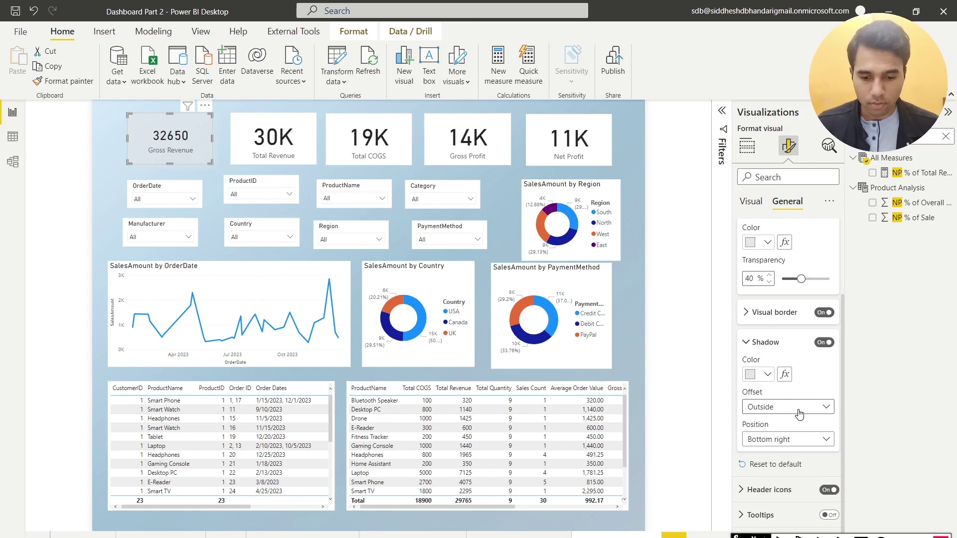
left_click(113, 171)
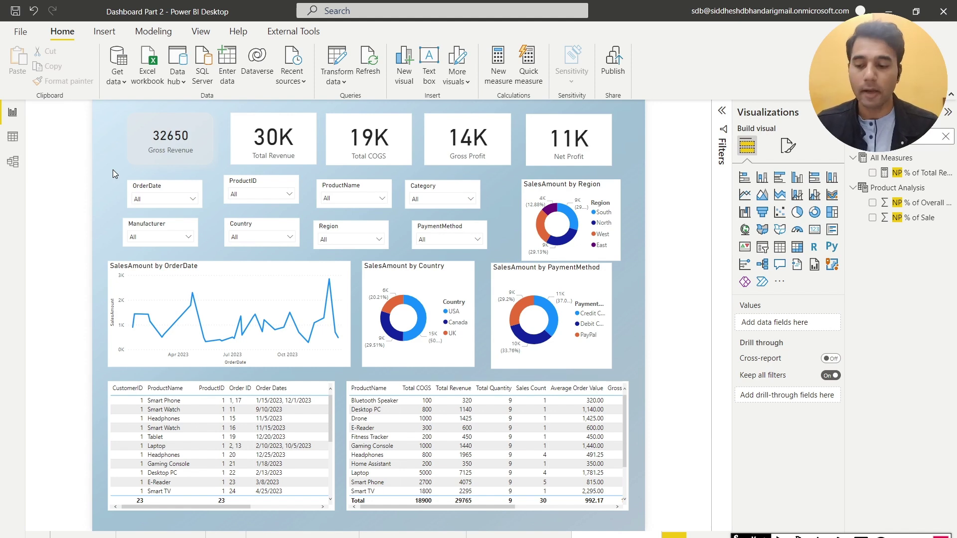
- Set the Gross Revenue card's height to 90 and width to 200, and move the card slightly down
left_click(179, 145)
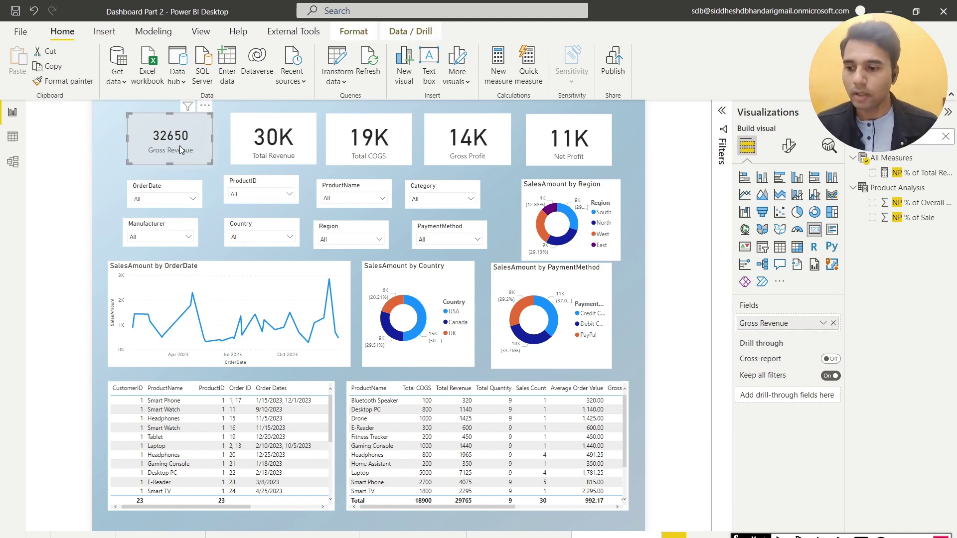
left_click(788, 146)
left_click(787, 202)
left_click(758, 231)
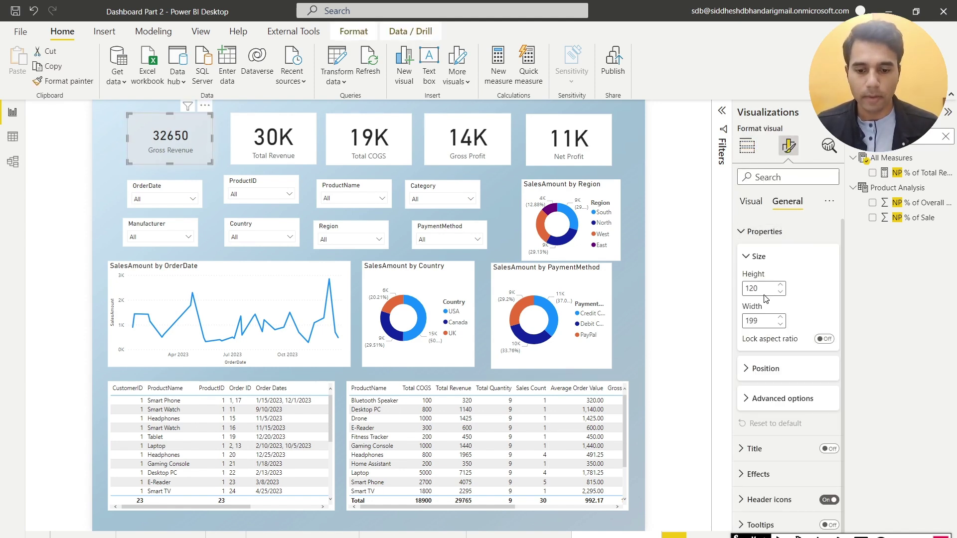
left_click_drag(758, 288, 740, 290)
type("9")
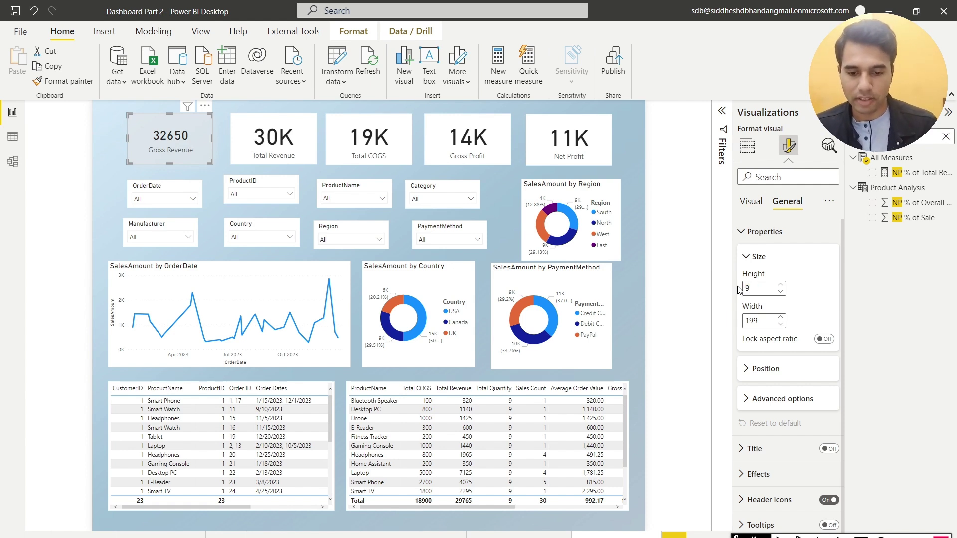
type("0")
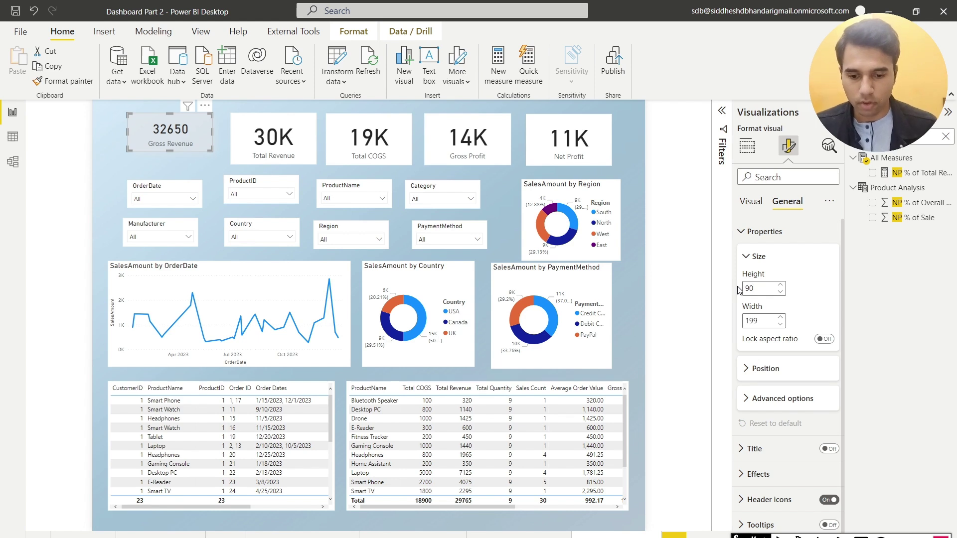
key("Tab")
type("200")
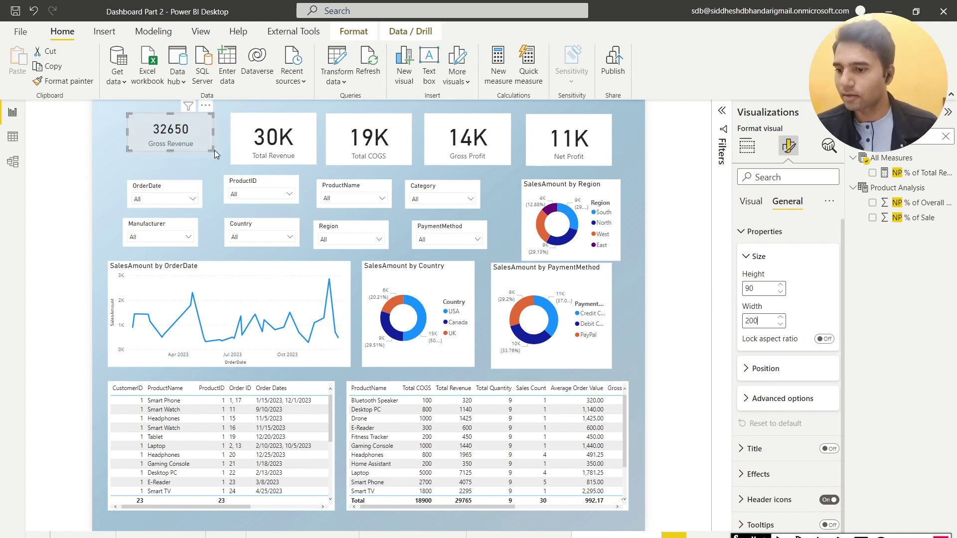
left_click(211, 162)
left_click_drag(178, 141, 175, 156)
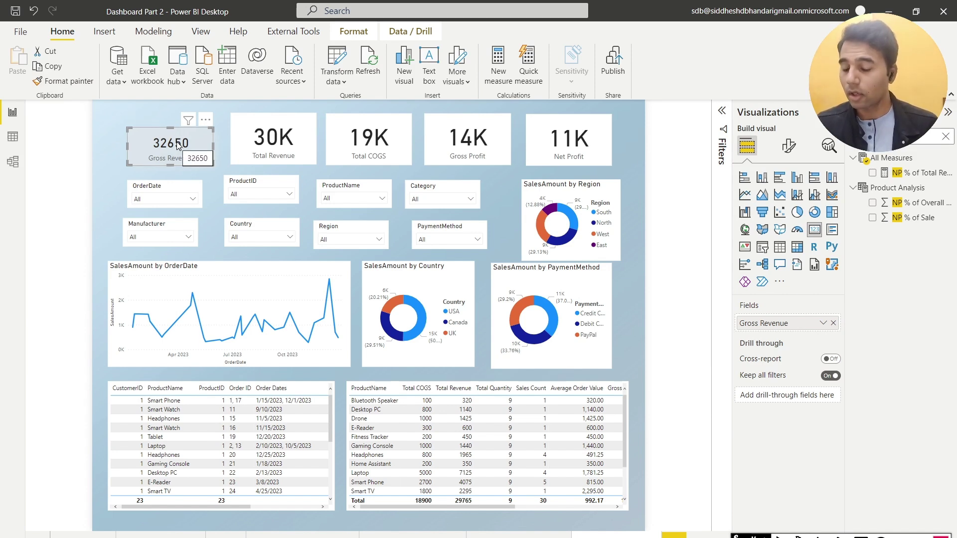
- Resize the Total Revenue, Total COGS, Gross Profit and Net Profit cards together to height 90 and width 200
left_click(279, 144)
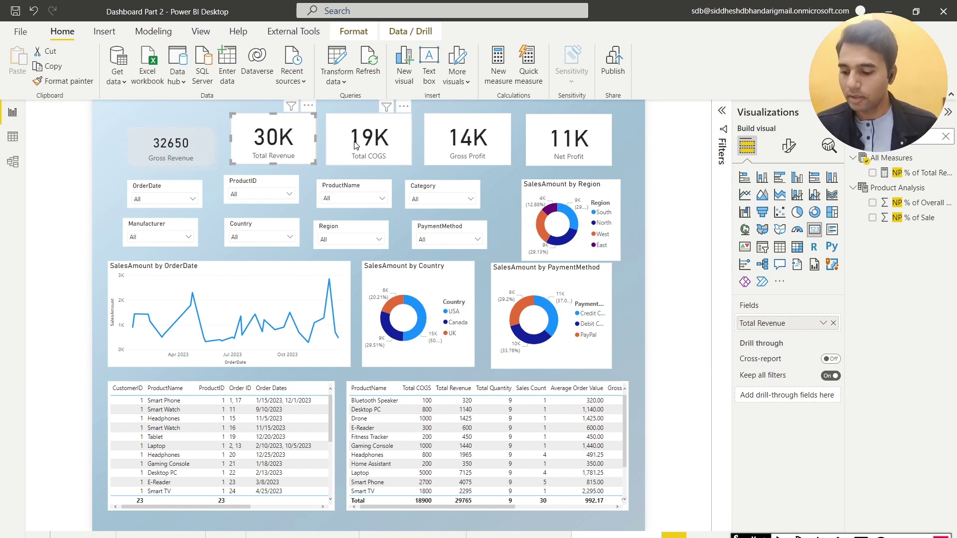
left_click(356, 145, "ctrl")
left_click(493, 142, "ctrl")
left_click(573, 145, "ctrl")
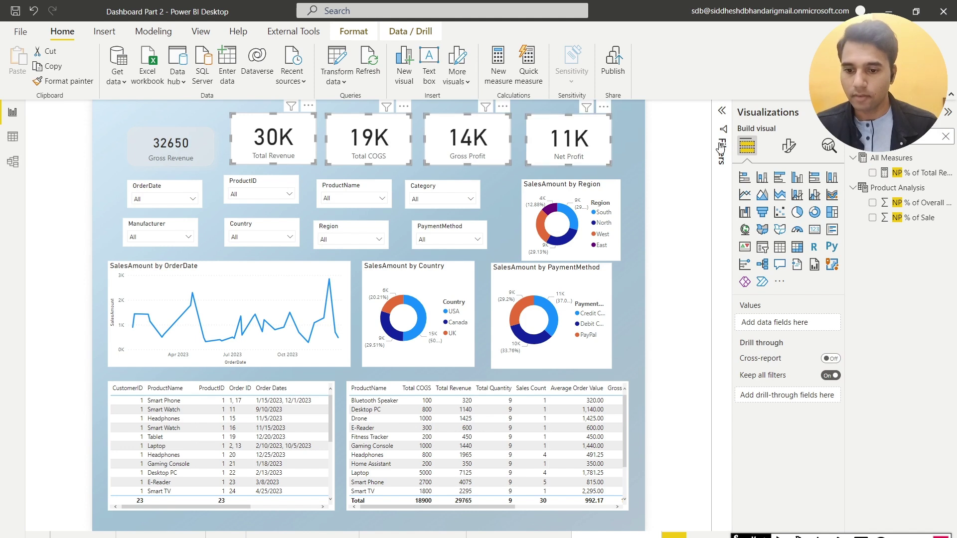
left_click(786, 146)
left_click(787, 201)
left_click(762, 231)
left_click_drag(758, 288, 736, 292)
type("90")
key("Tab")
type("200")
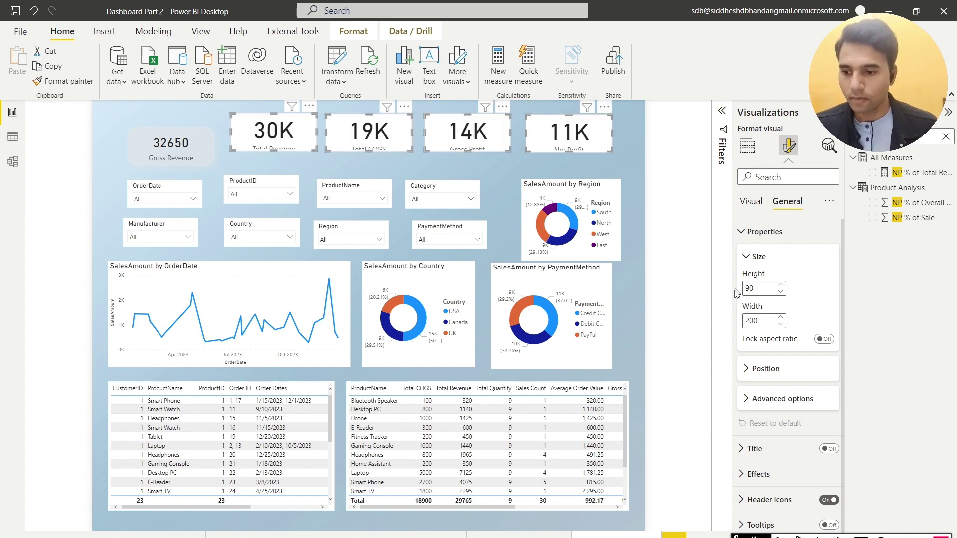
- Copy the Gross Revenue card's formatting to the other four KPI cards and move the Gross Revenue card up in line with them
left_click(160, 150)
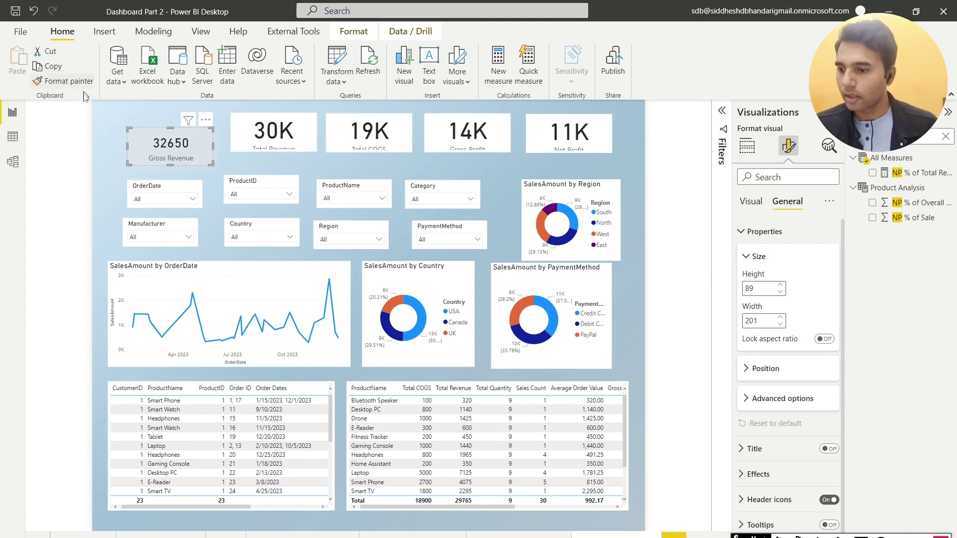
left_click(157, 142)
left_click(69, 81)
left_click(276, 138)
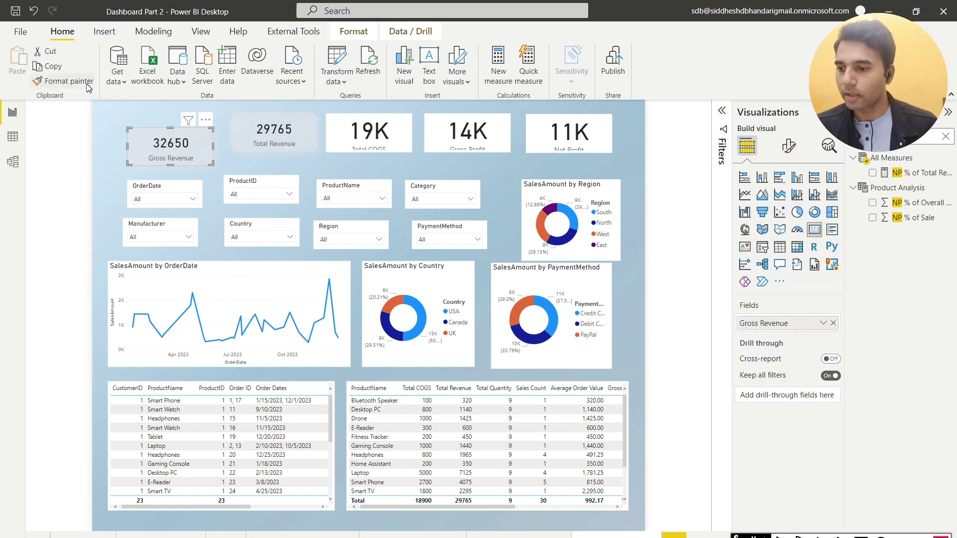
left_click(70, 81)
left_click(369, 132)
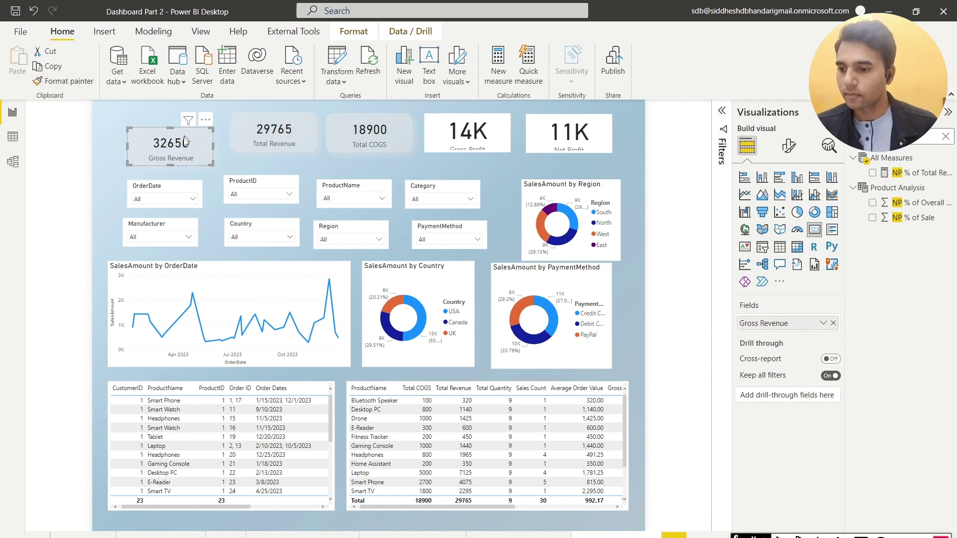
left_click(69, 81)
left_click(467, 132)
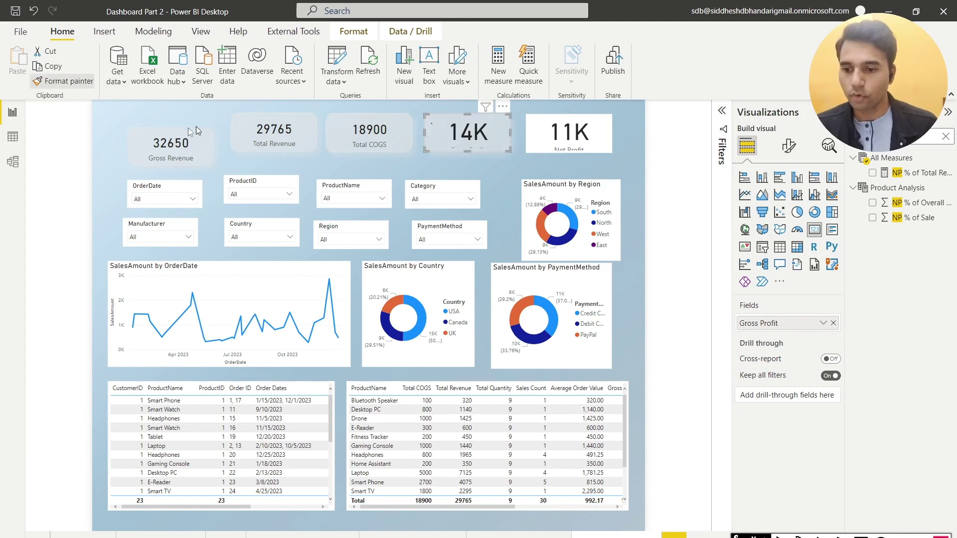
left_click(140, 136)
left_click(70, 81)
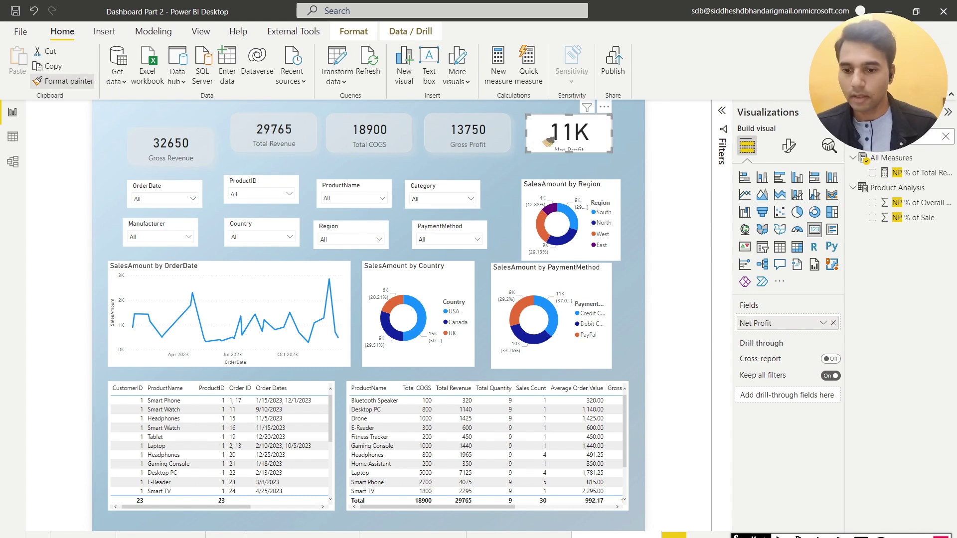
left_click(568, 132)
left_click(629, 155)
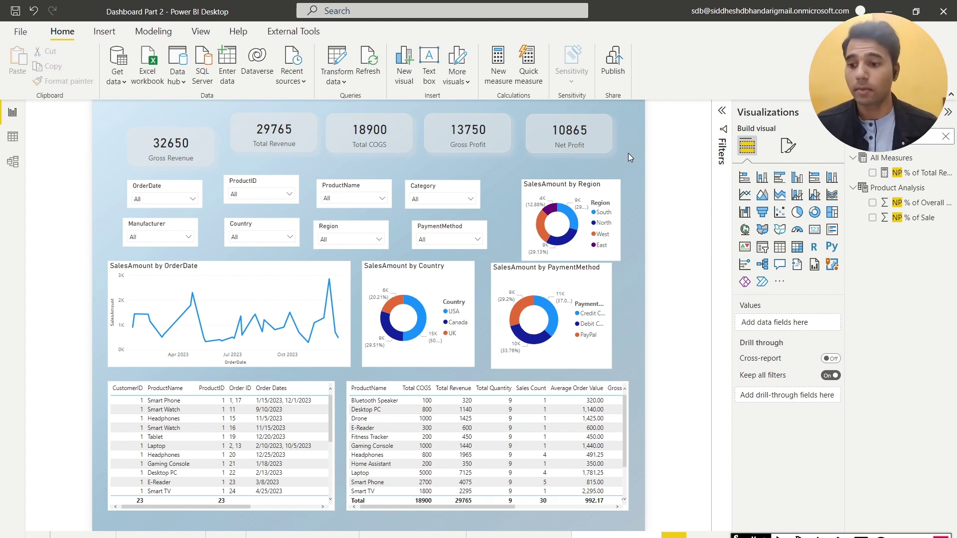
left_click_drag(178, 152, 169, 138)
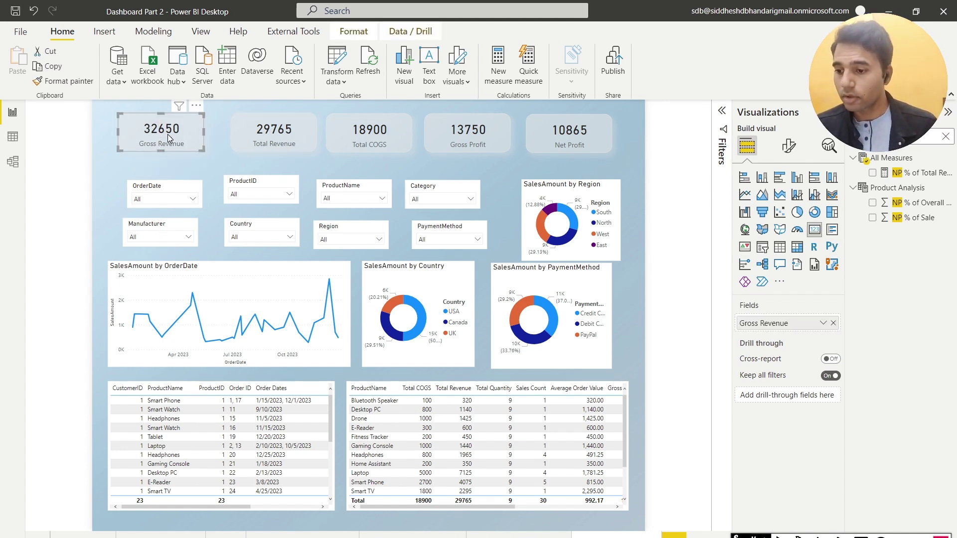
- Use Format painter to carry the Gross Revenue card's styling over to the OrderDate, Manufacturer, ProductID and Country slicers
left_click(64, 81)
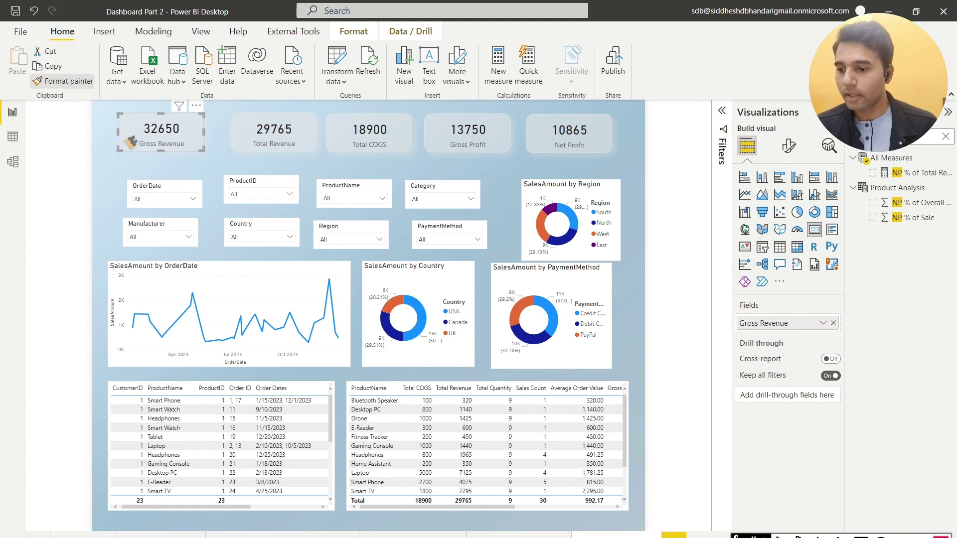
left_click(150, 191)
left_click(84, 81)
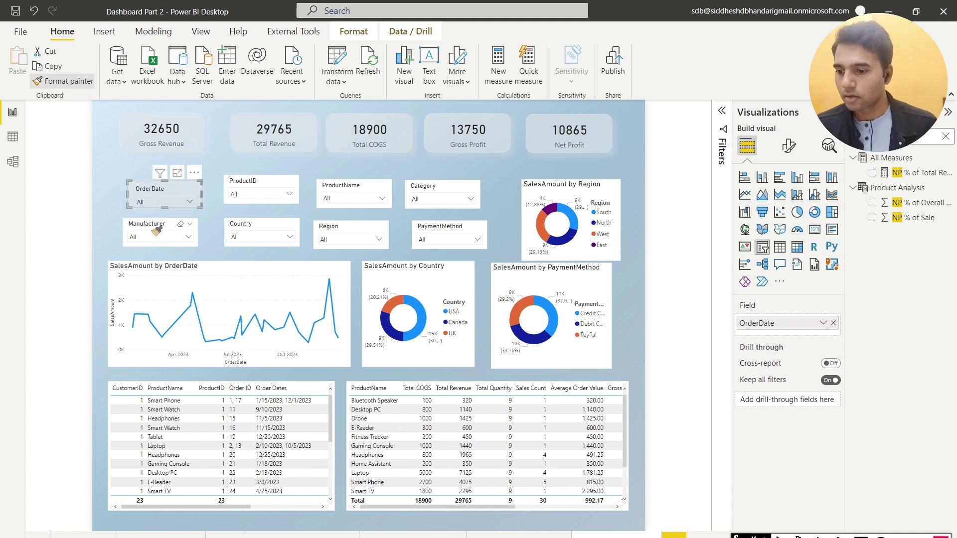
left_click(156, 230)
left_click(85, 82)
left_click(238, 183)
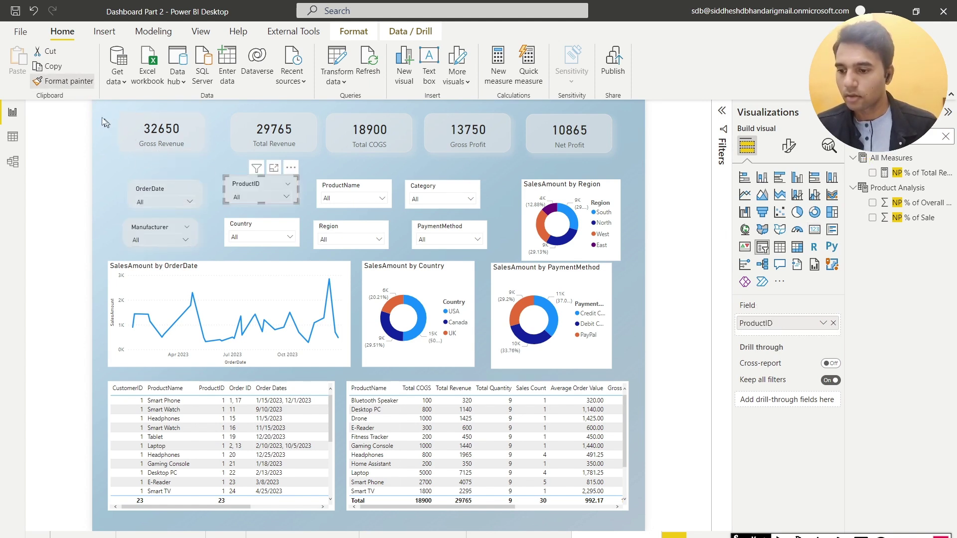
left_click(70, 83)
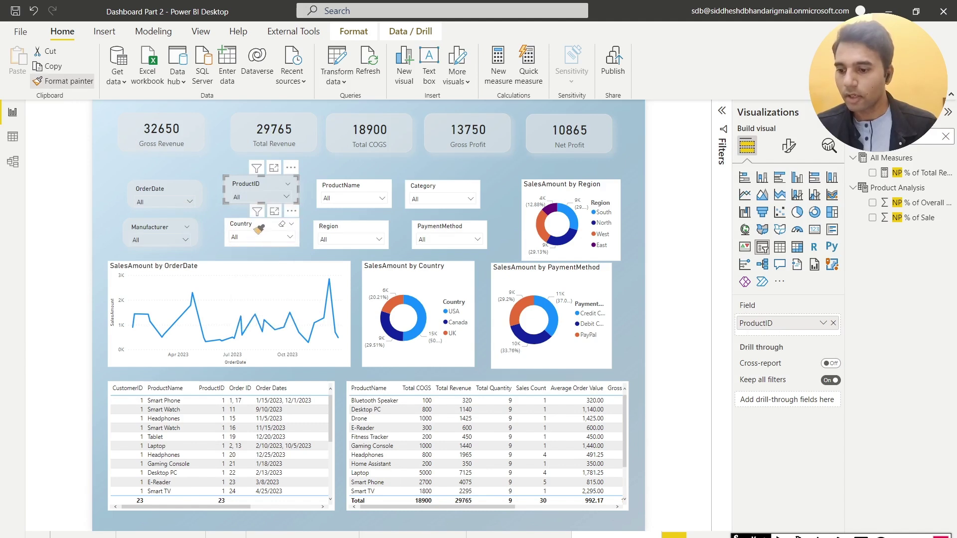
left_click(244, 223)
- Use Format painter to carry the slicer styling over to the ProductName, Region, Category and PaymentMethod slicers
left_click(69, 82)
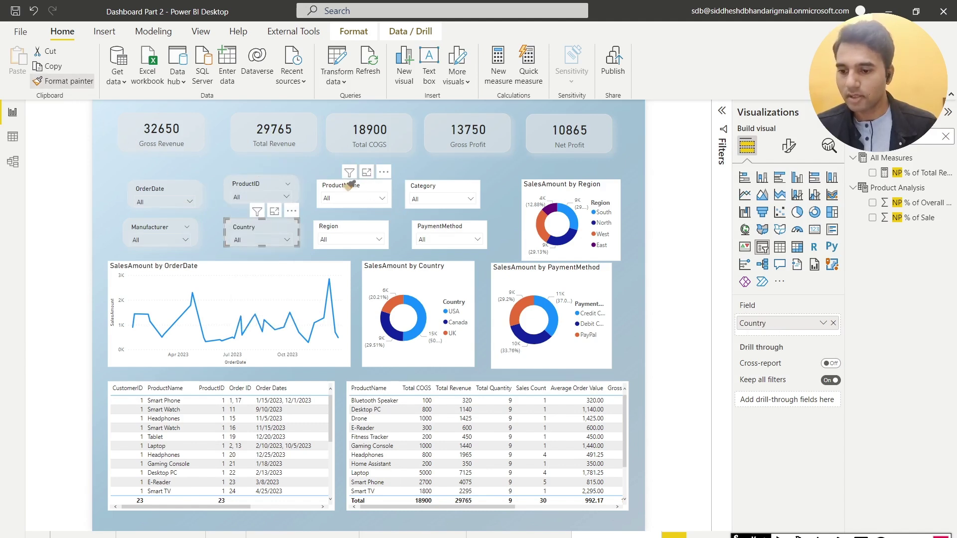
left_click(349, 189)
left_click(70, 81)
left_click(351, 231)
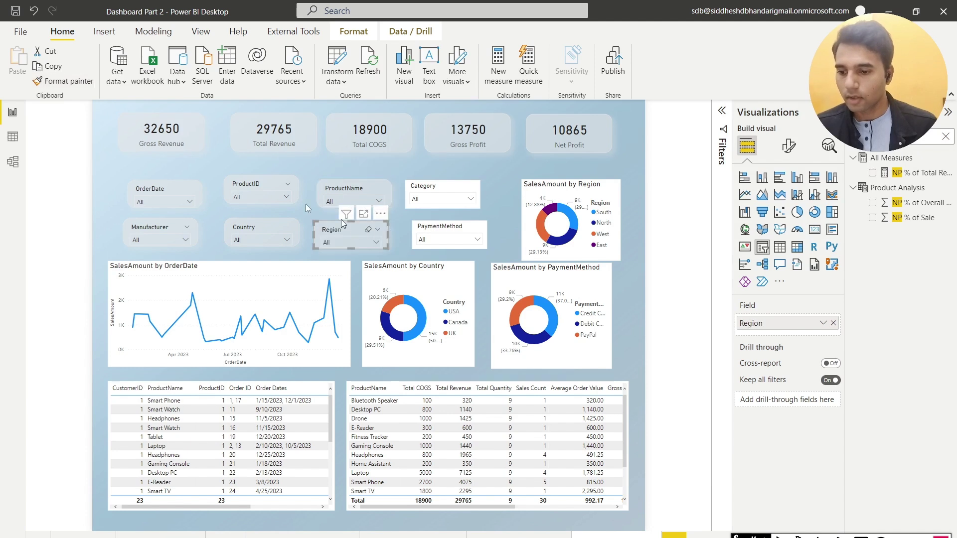
left_click(55, 85)
left_click(428, 191)
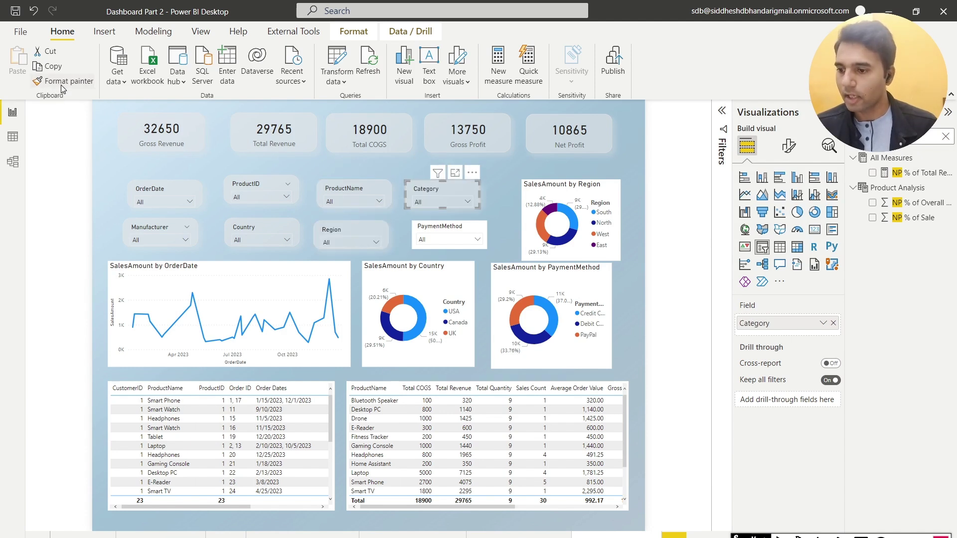
left_click(448, 233)
left_click(497, 197)
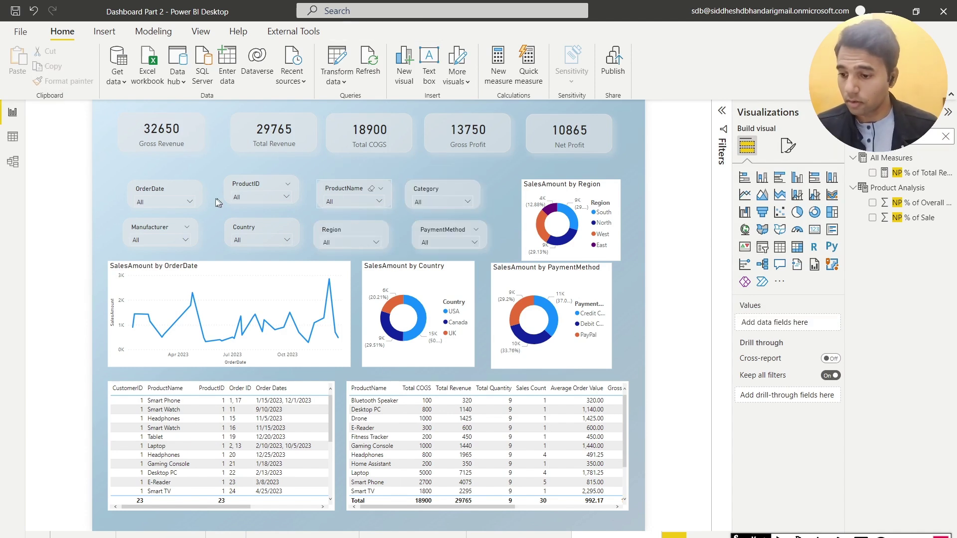
left_click_drag(63, 221, 121, 189)
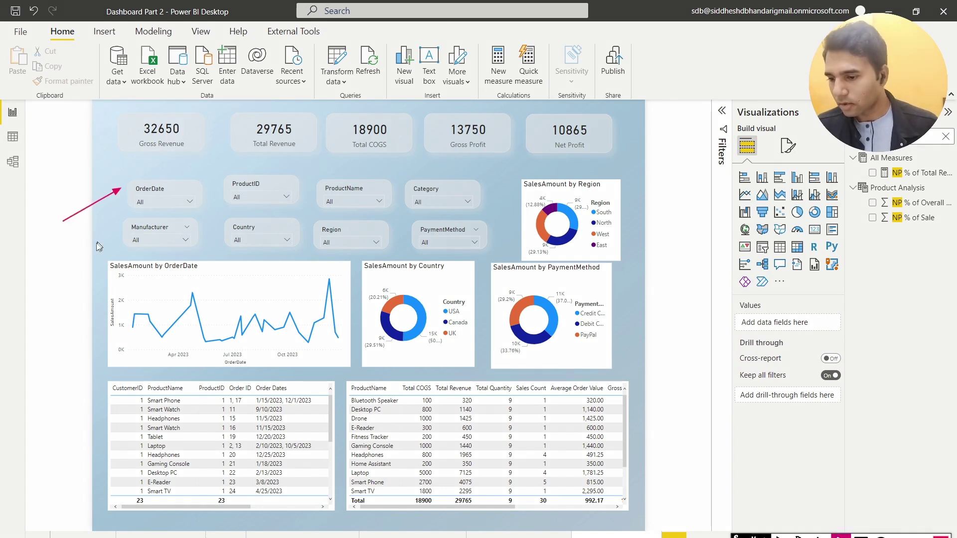
left_click_drag(71, 265, 118, 231)
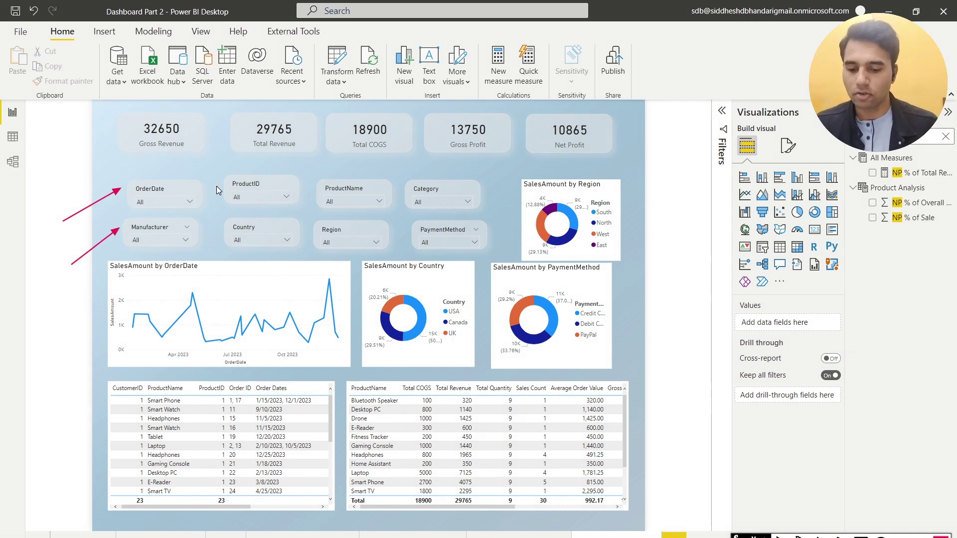
- Set the rounded corners of the OrderDate slicer's visual border to 8 px
left_click(194, 192)
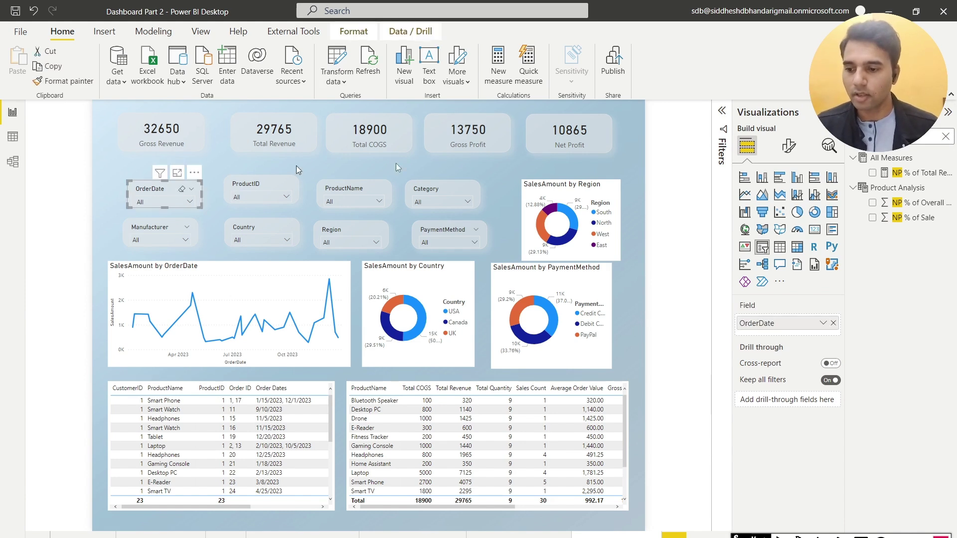
left_click(789, 146)
left_click(782, 201)
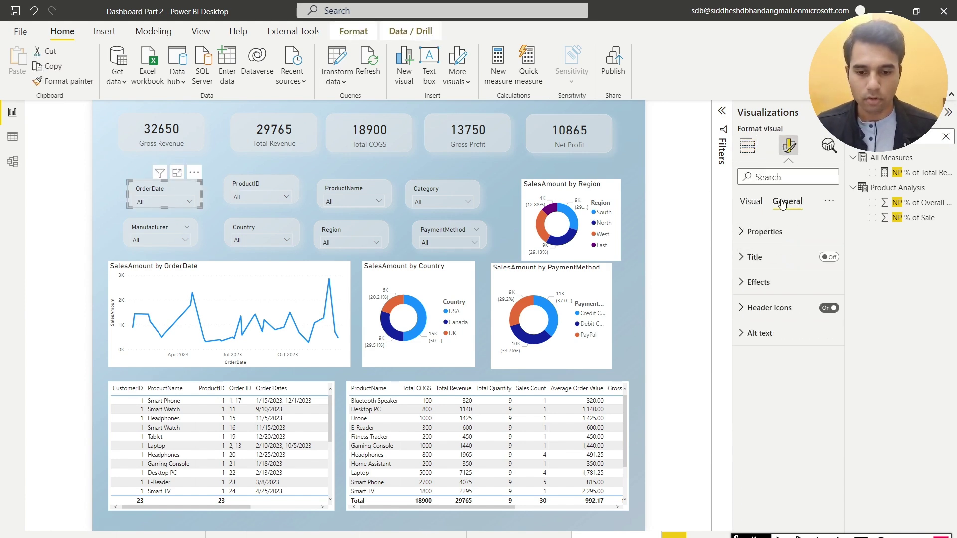
left_click(759, 282)
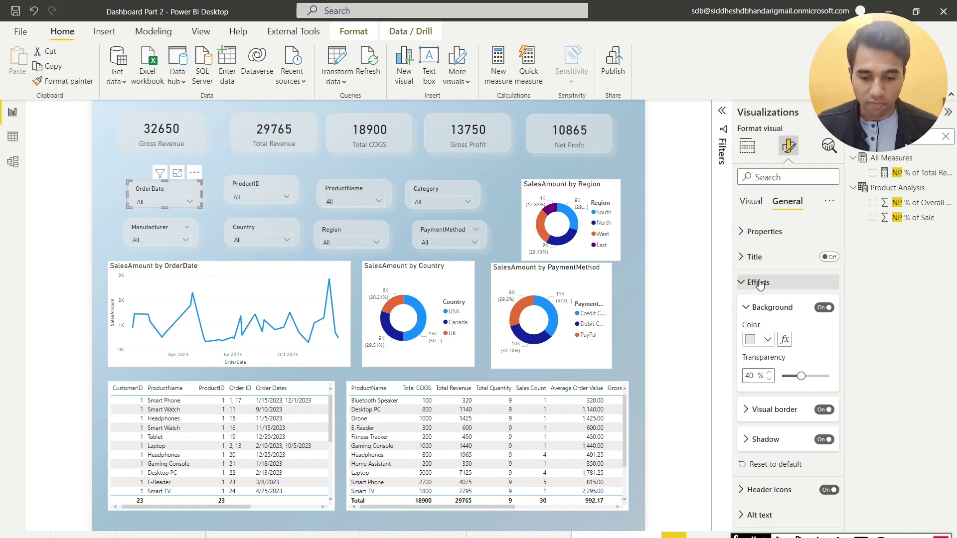
left_click(756, 410)
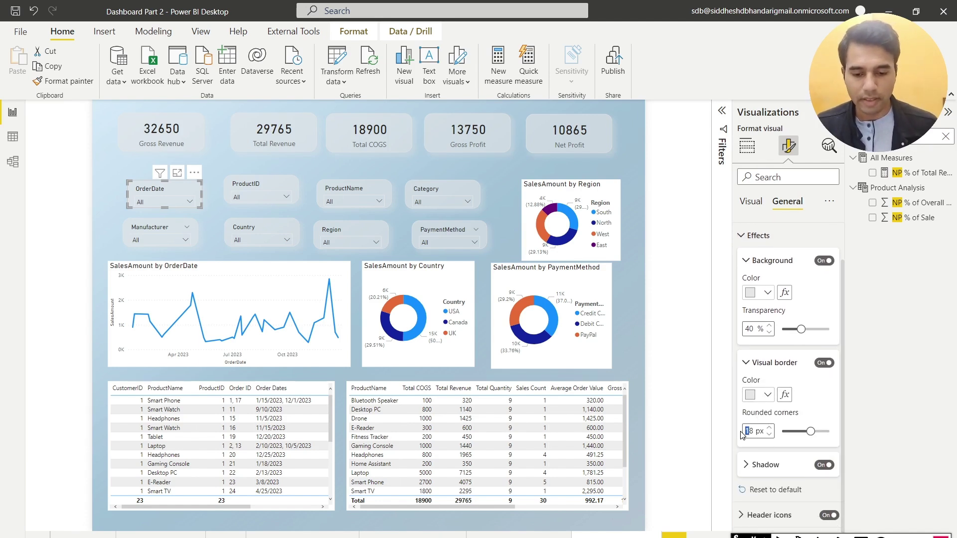
key("Delete")
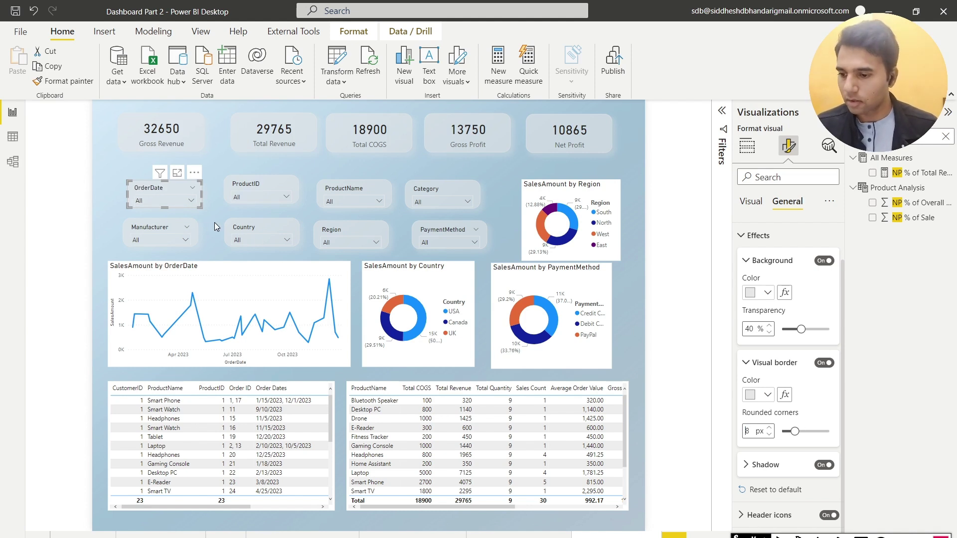
- Use Format painter to carry the OrderDate slicer's rounded styling over to the Manufacturer, ProductID and Country slicers
left_click(102, 208)
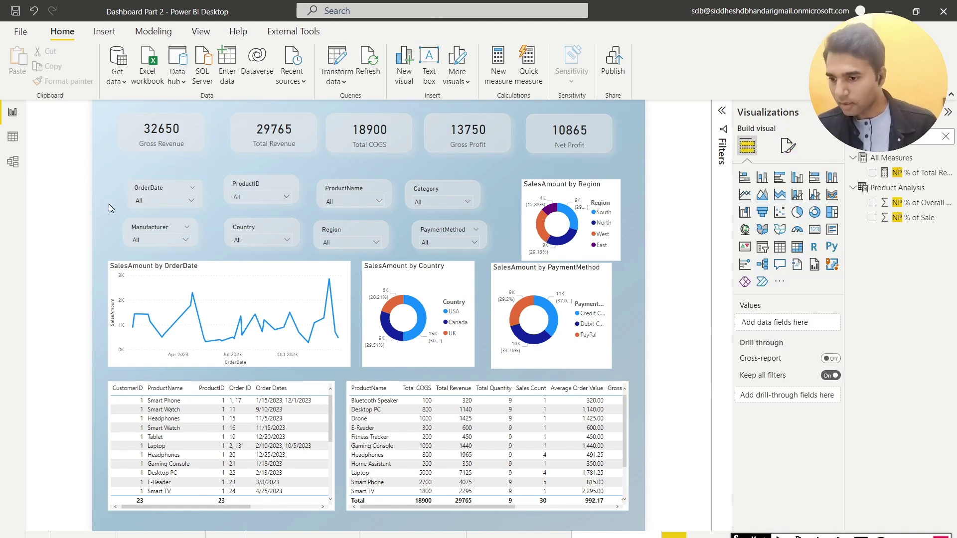
left_click(129, 200)
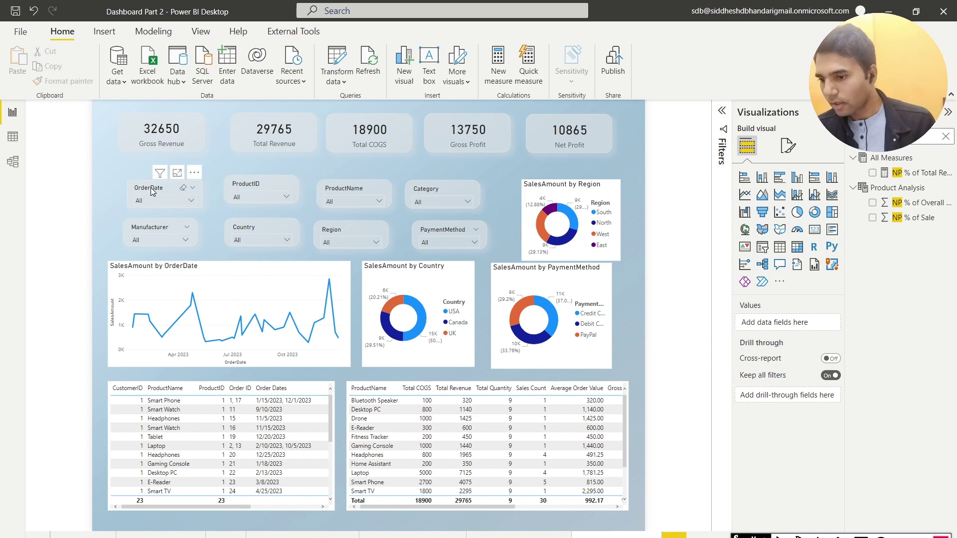
left_click(152, 213)
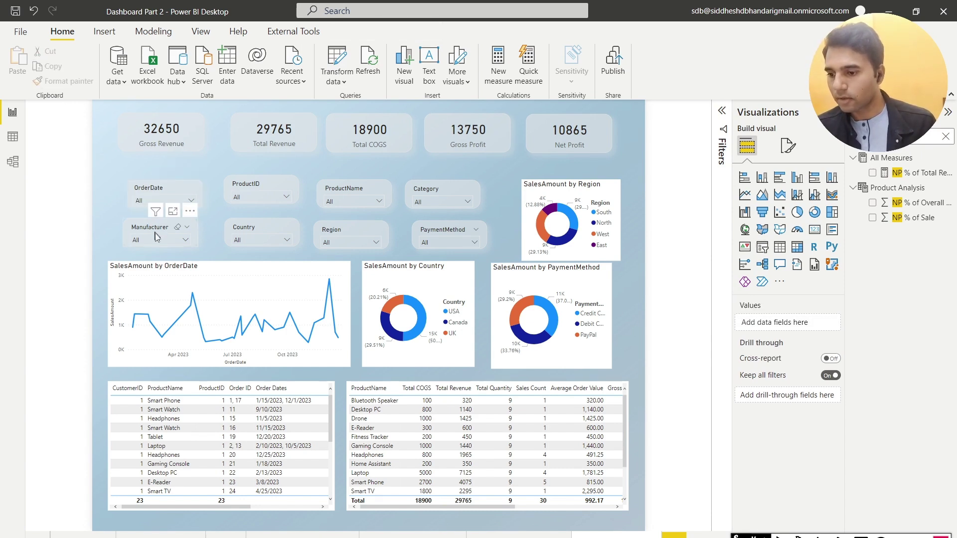
left_click(152, 202)
left_click(63, 80)
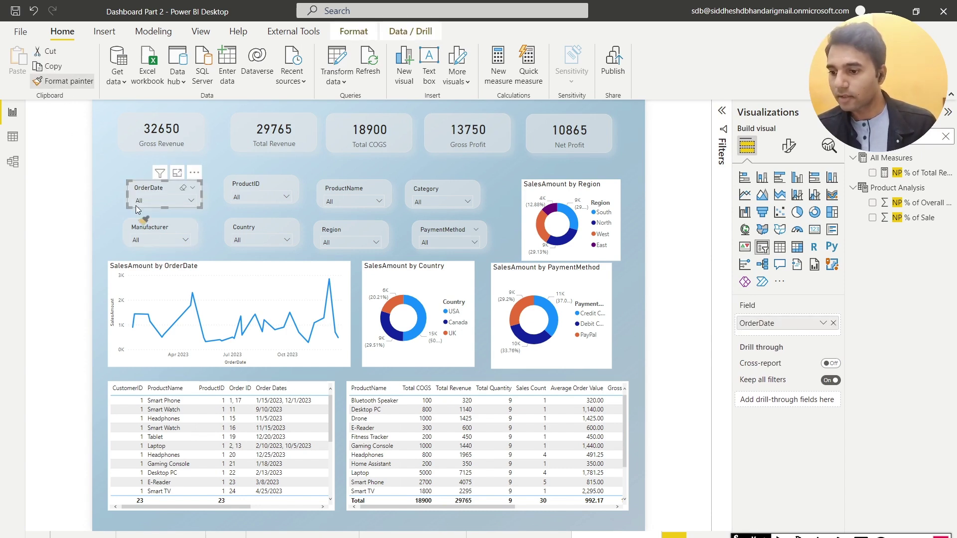
left_click(154, 238)
left_click(47, 83)
left_click(257, 185)
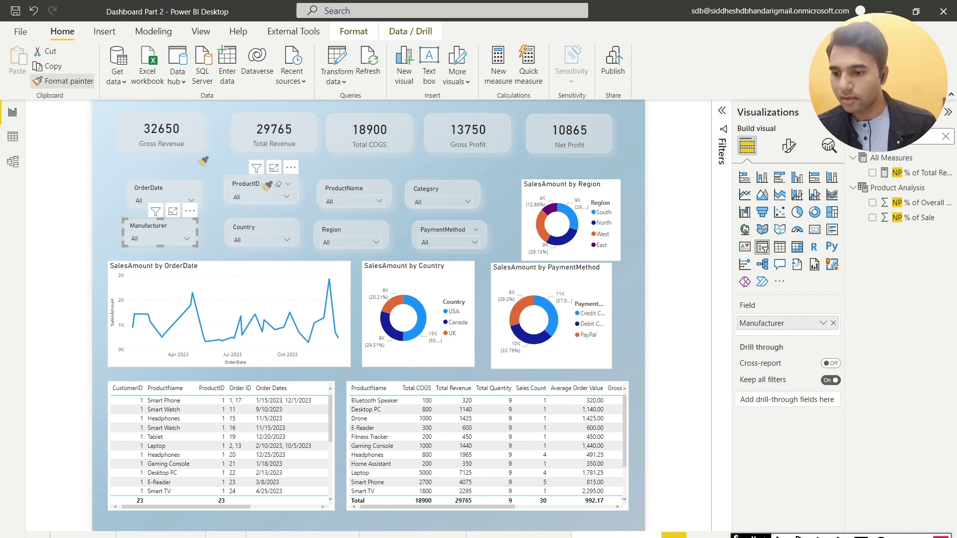
left_click(72, 85)
left_click(240, 226)
- Use Format painter to copy the Country slicer's styling to the Region slicer and on to the ProductName slicer
left_click(67, 84)
left_click(364, 229)
left_click(72, 84)
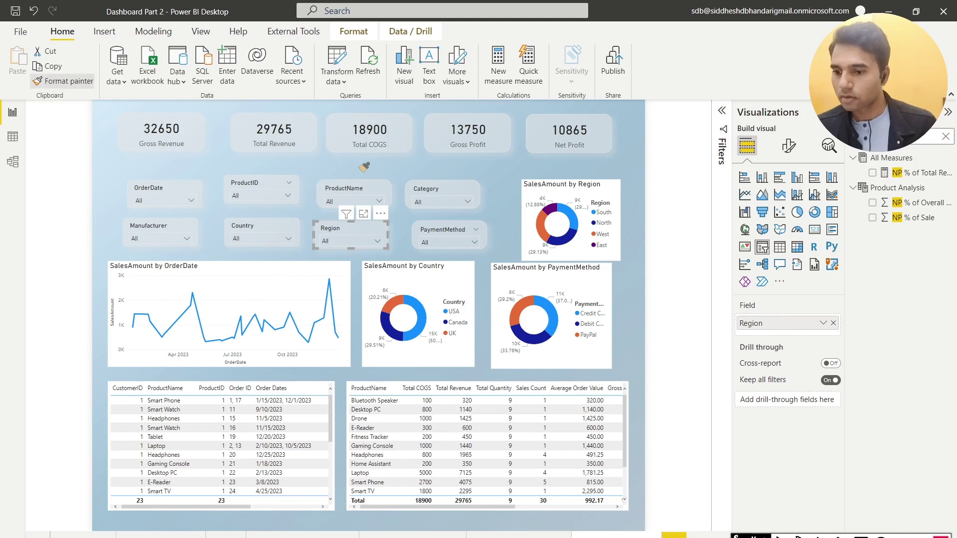
left_click(355, 182)
- Use Format painter to copy the ProductName slicer's styling to the Category slicer and on to the PaymentMethod slicer
left_click(83, 88)
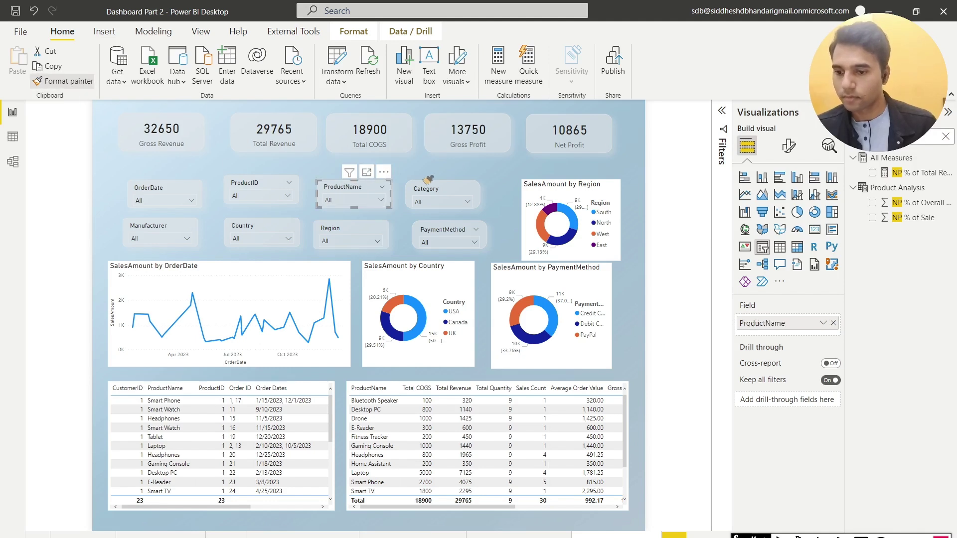
left_click(428, 179)
left_click(379, 200)
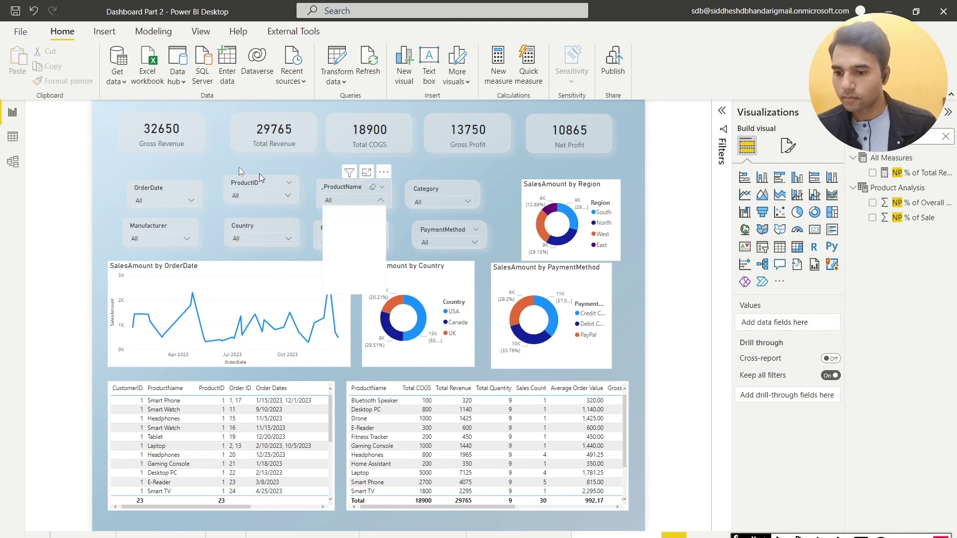
left_click(360, 195)
left_click(346, 188)
left_click(63, 81)
left_click(439, 189)
left_click(64, 81)
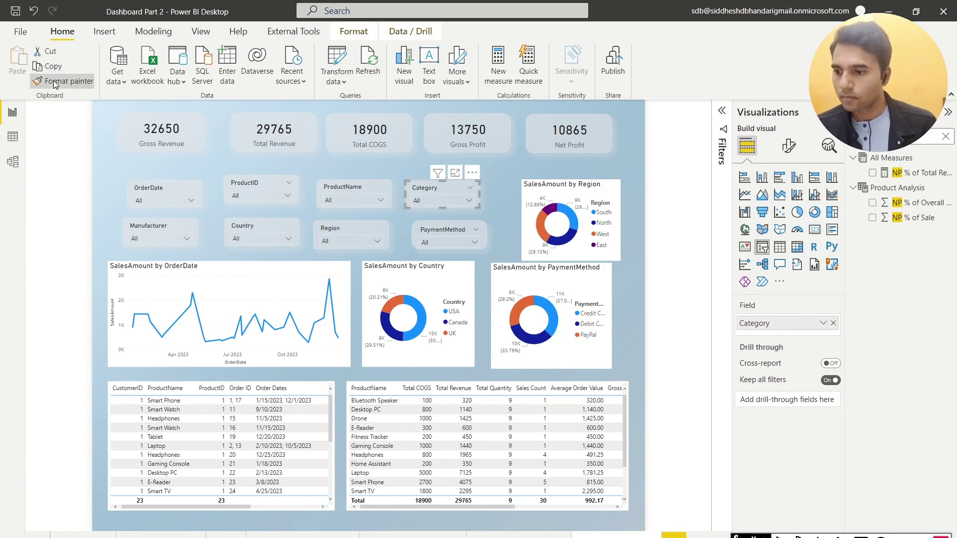
left_click(430, 227)
left_click(398, 160)
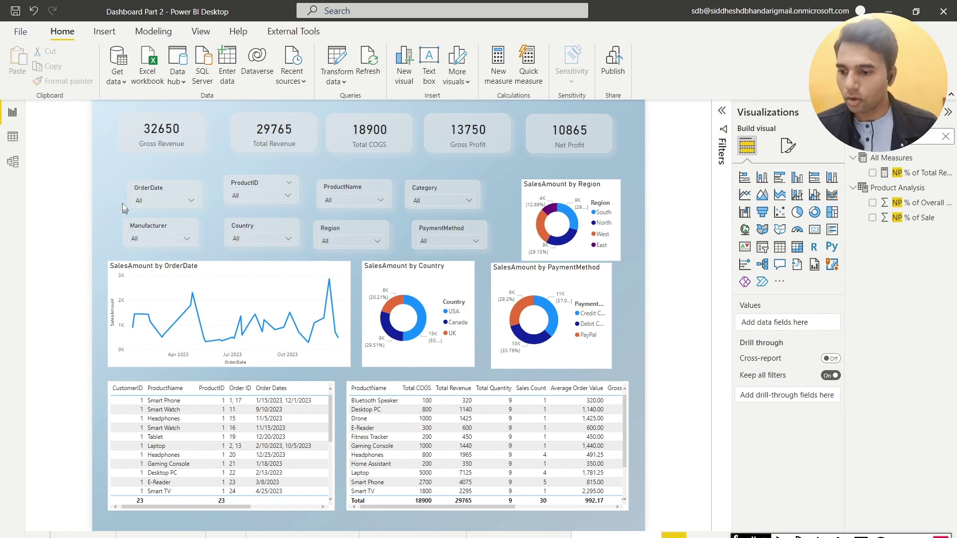
- Set the slicer header font size to 10 for the OrderDate slicer and reduce it likewise for the Manufacturer slicer
left_click(164, 192)
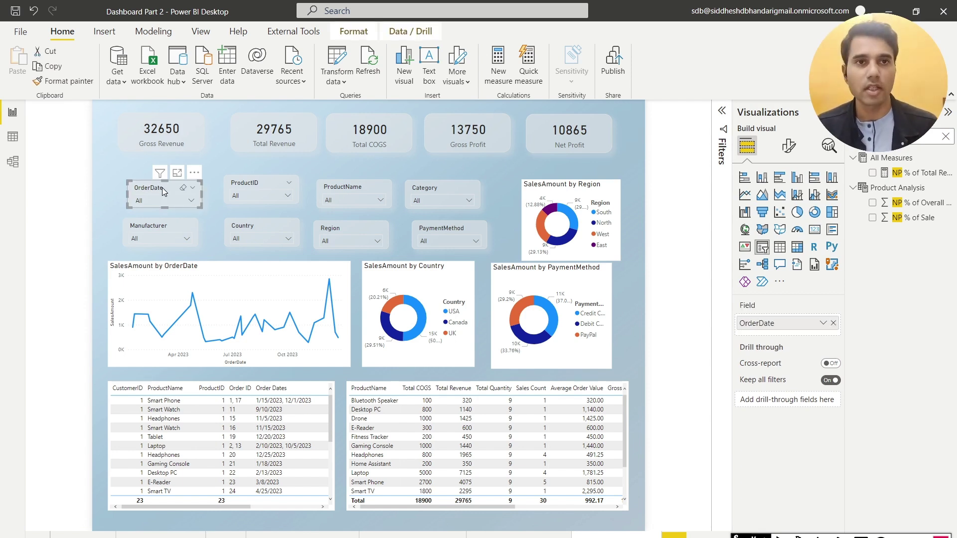
left_click(789, 146)
left_click(780, 264)
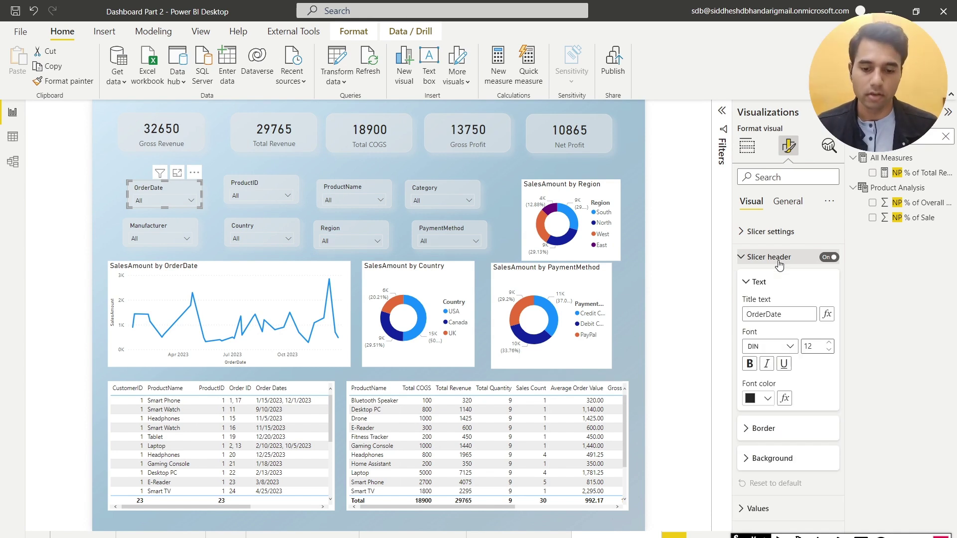
left_click(829, 350)
left_click(829, 350)
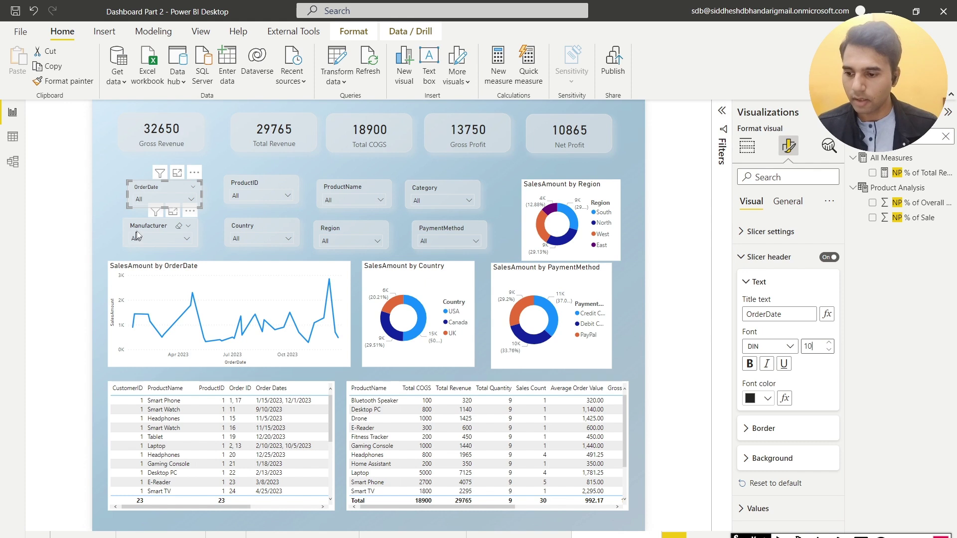
left_click(136, 231)
left_click(829, 350)
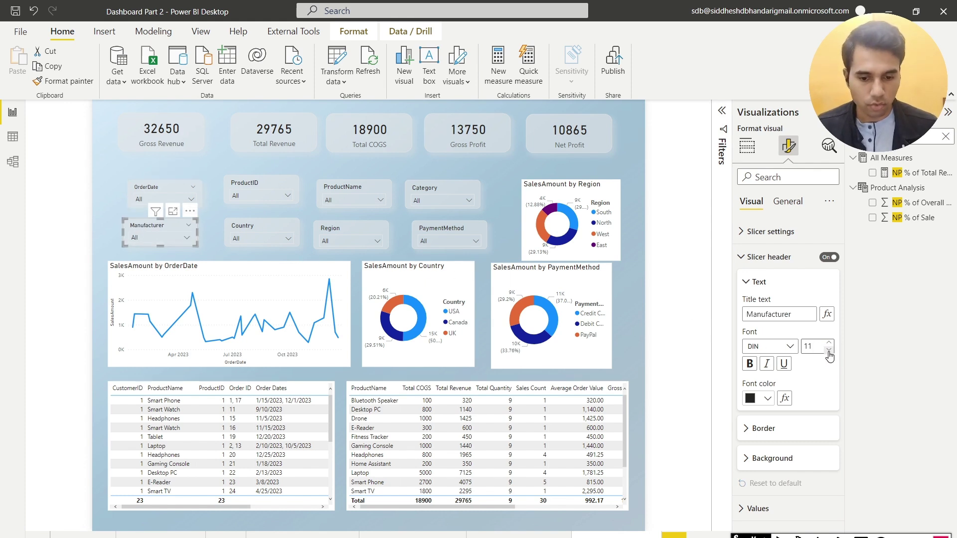
- Set the header font size to 10 for the Country, ProductID, ProductName, Region, PaymentMethod and Category slicers together
left_click(258, 228)
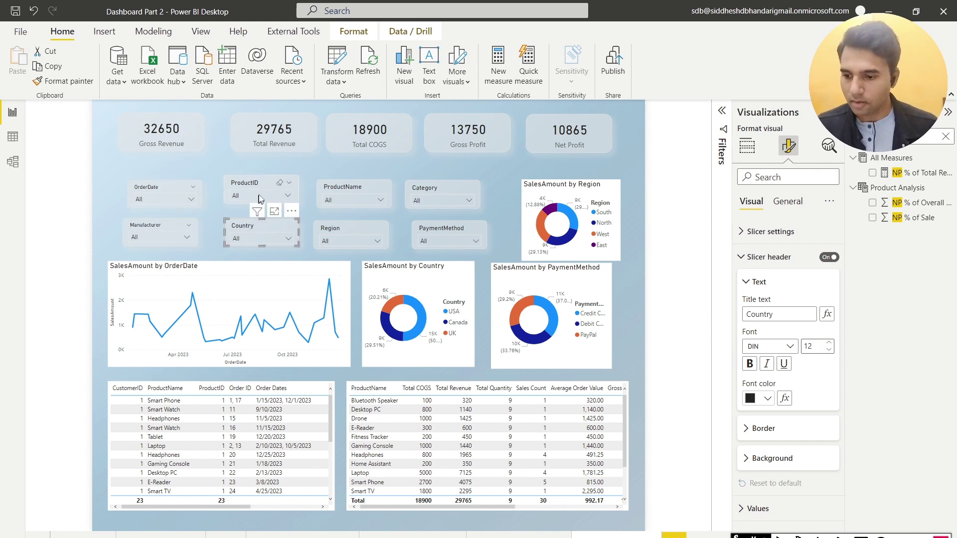
left_click(285, 188, "ctrl")
left_click(347, 190, "ctrl")
left_click(346, 226, "ctrl")
left_click(447, 231, "ctrl")
left_click(413, 193, "ctrl")
left_click(829, 350)
left_click(829, 350)
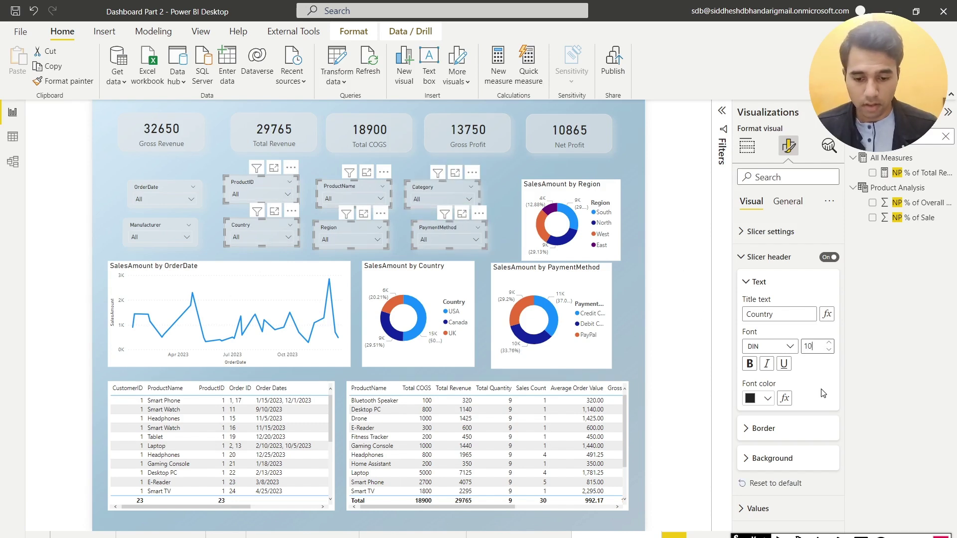
- Add the OrderDate and Manufacturer slicers to the selection and set the values font size of all eight slicers to 10
left_click(155, 190, "ctrl")
left_click(159, 227, "ctrl")
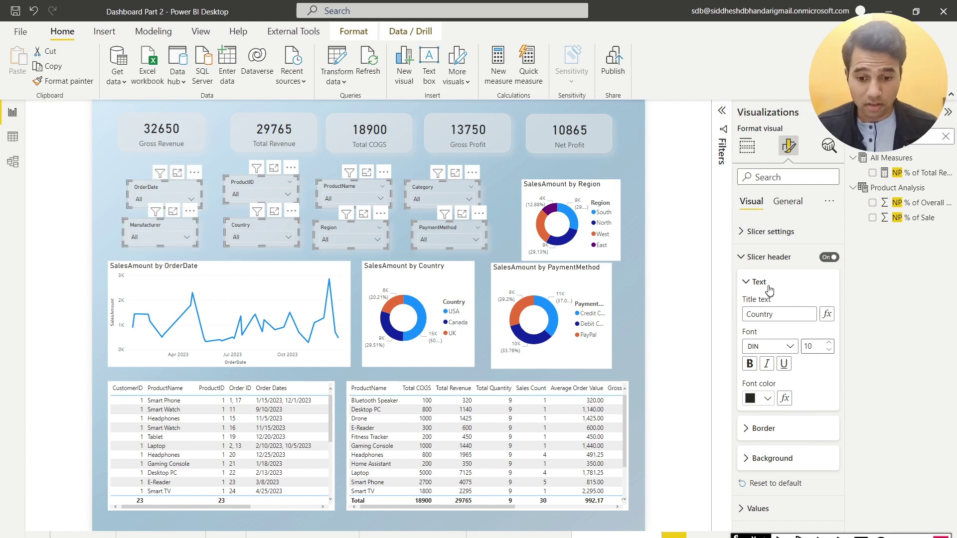
left_click(755, 258)
left_click(757, 283)
left_click(822, 341)
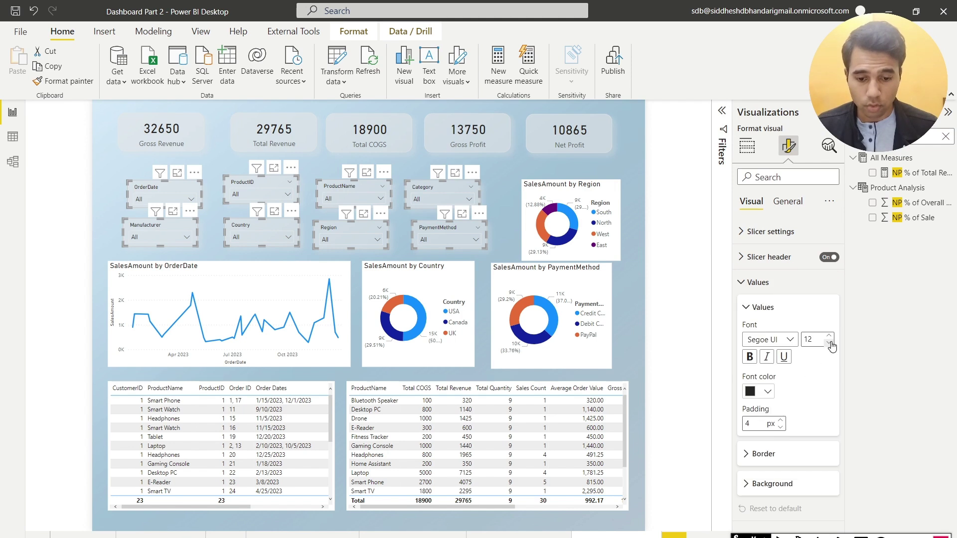
- Give the values of all eight slicers a light gray background and check it in the Category slicer's dropdown list
left_click(759, 454)
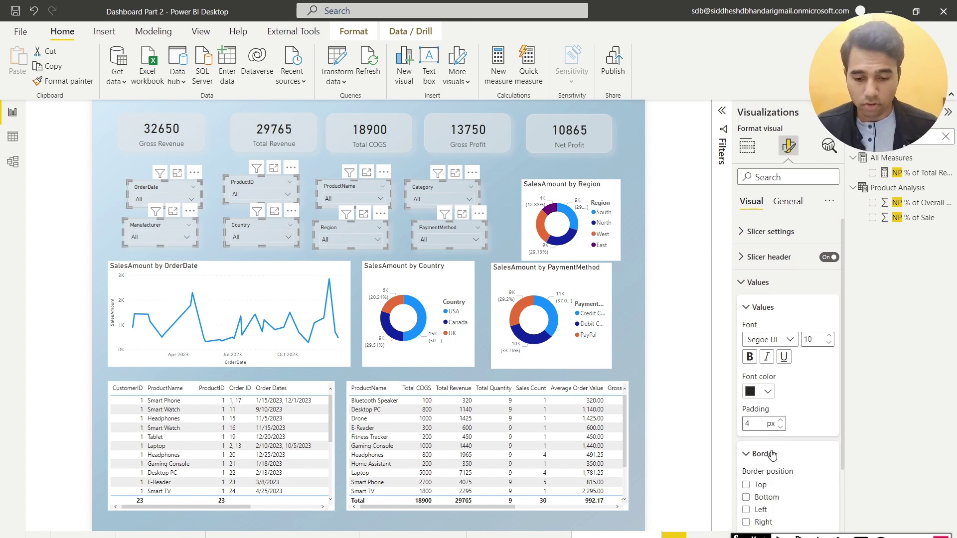
scroll(770, 458, "down", 2)
left_click(747, 345)
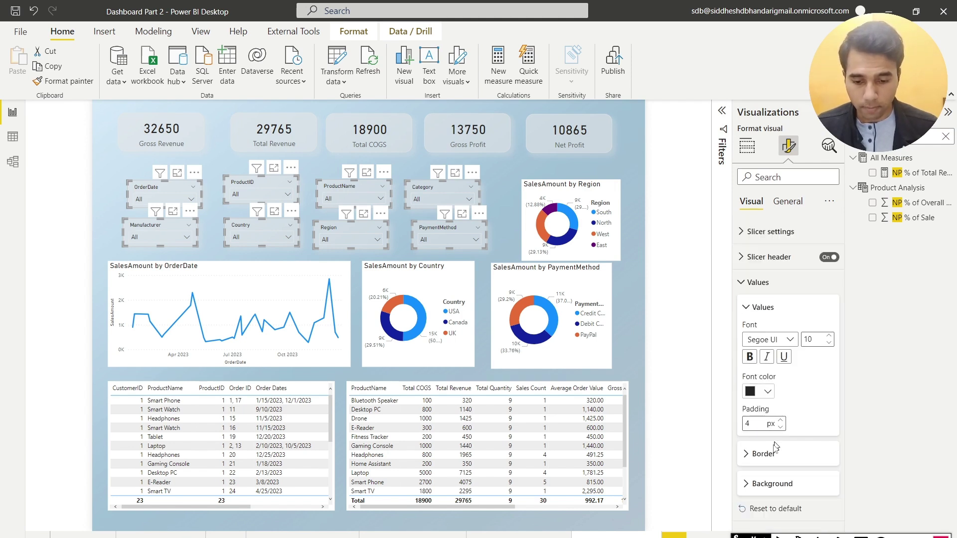
left_click(775, 485)
left_click(766, 516)
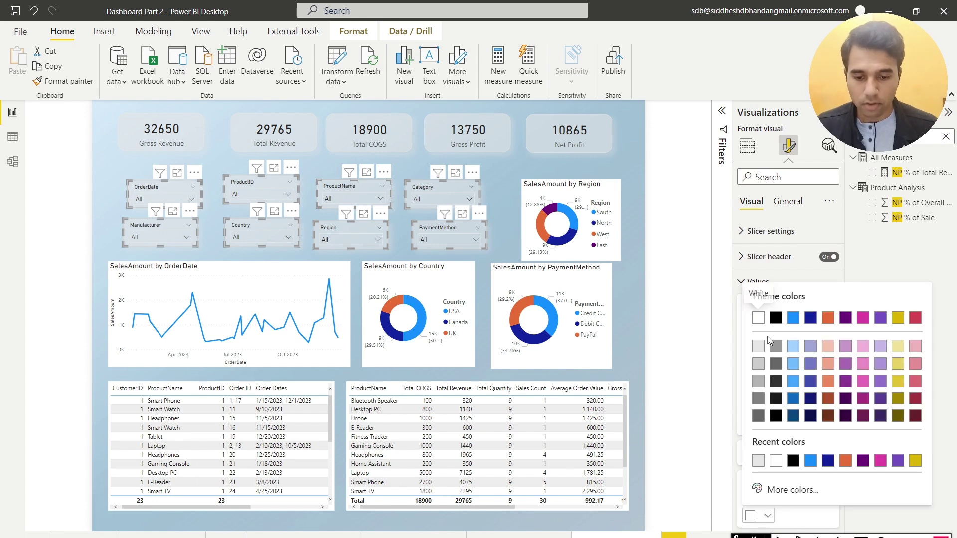
left_click(505, 199)
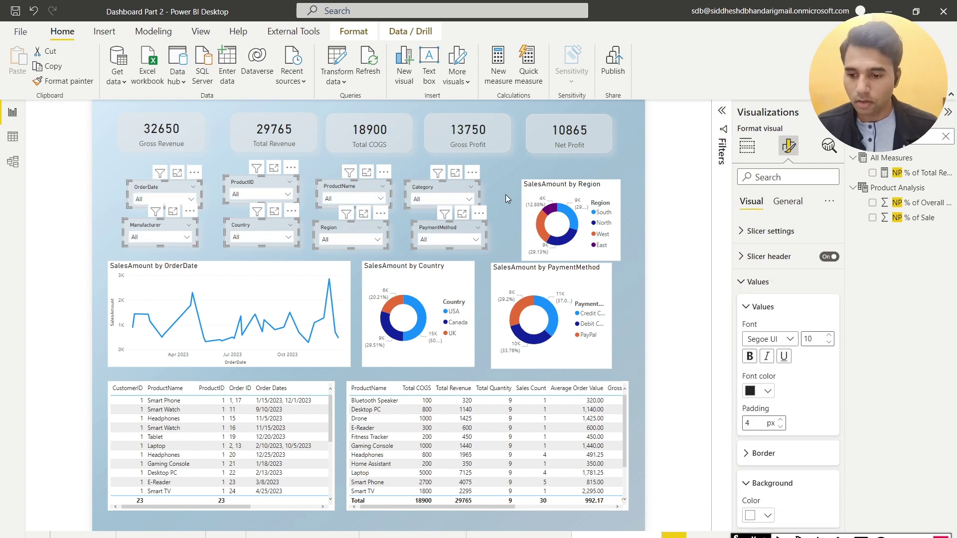
left_click(750, 516)
left_click(757, 352)
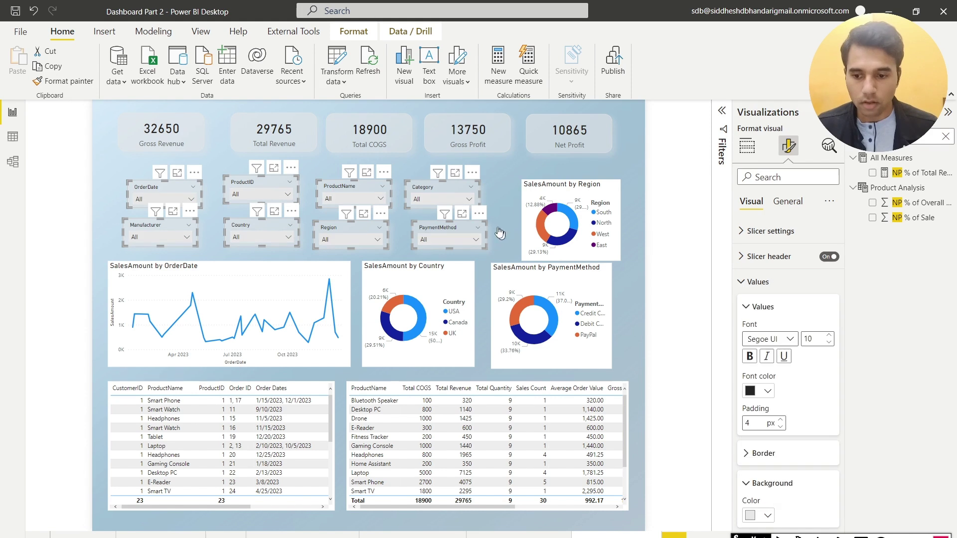
left_click(420, 198)
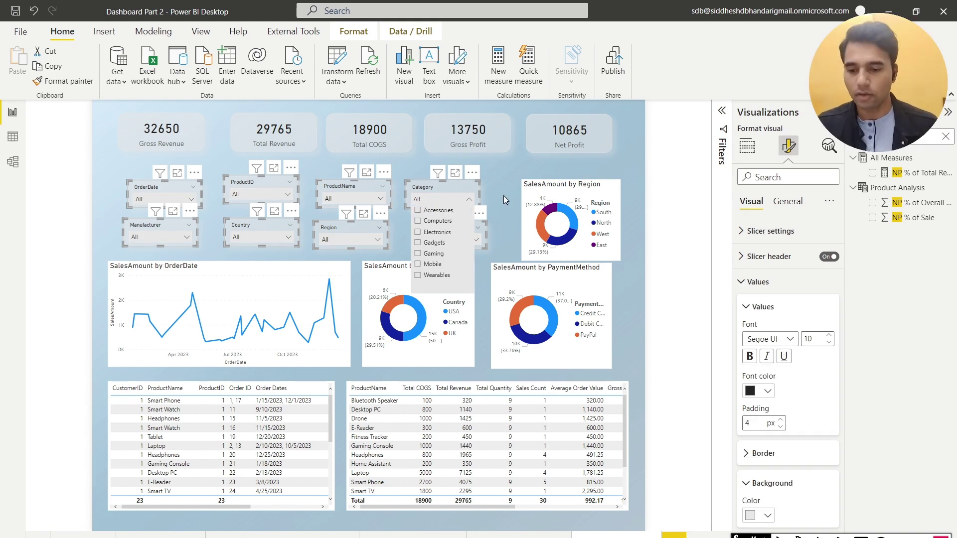
left_click(505, 175)
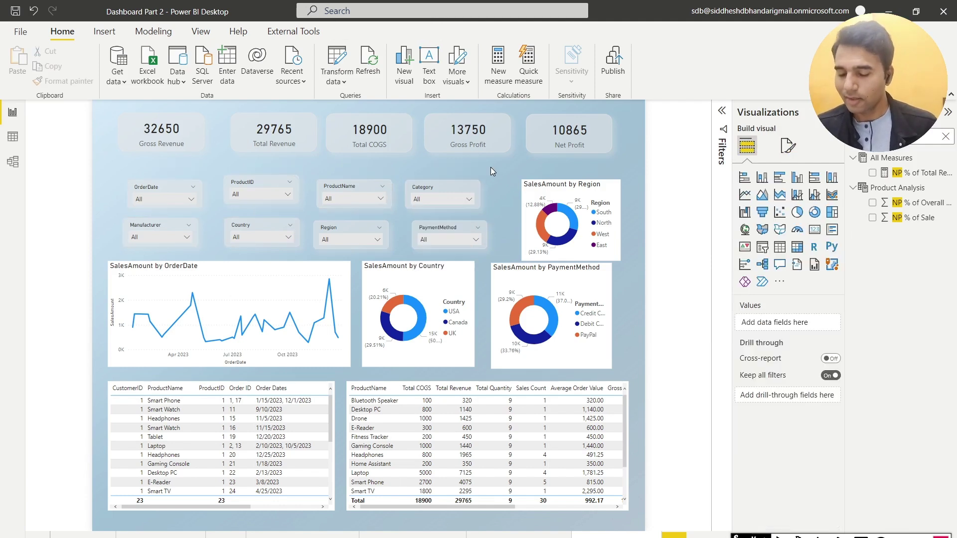
- Select all eight slicers together and examine their height and width settings
left_click(455, 185)
left_click(787, 146)
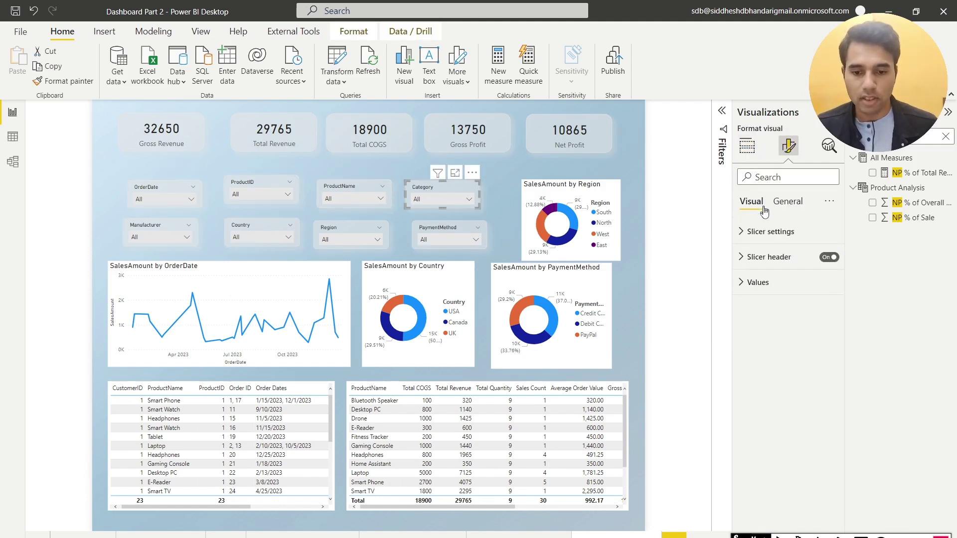
left_click(787, 201)
left_click(775, 241)
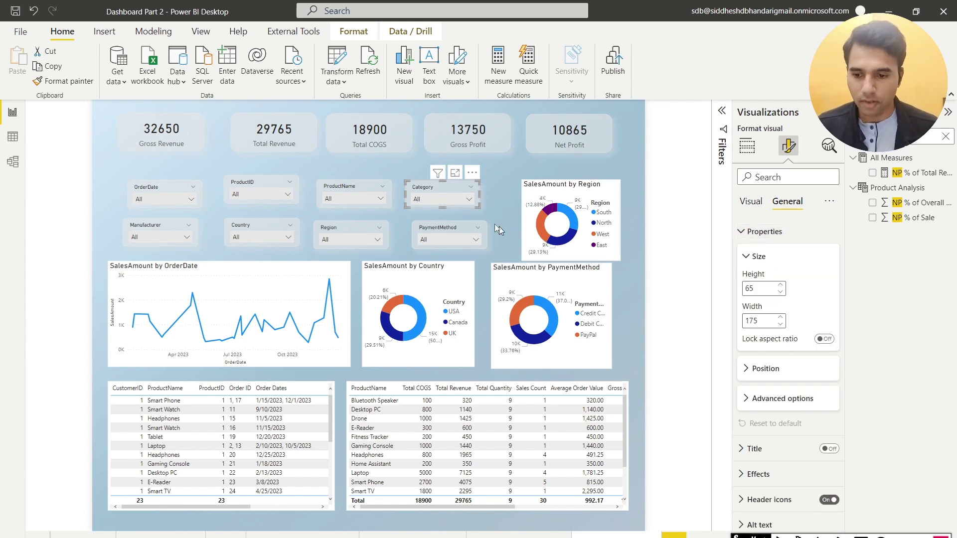
left_click(473, 230, "ctrl")
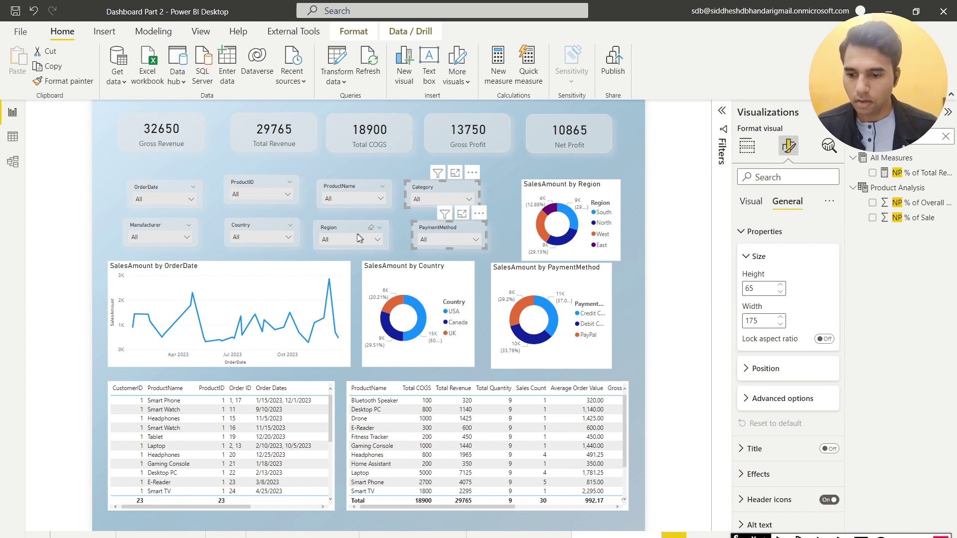
left_click(377, 240)
left_click(333, 186, "ctrl")
left_click(344, 228, "ctrl")
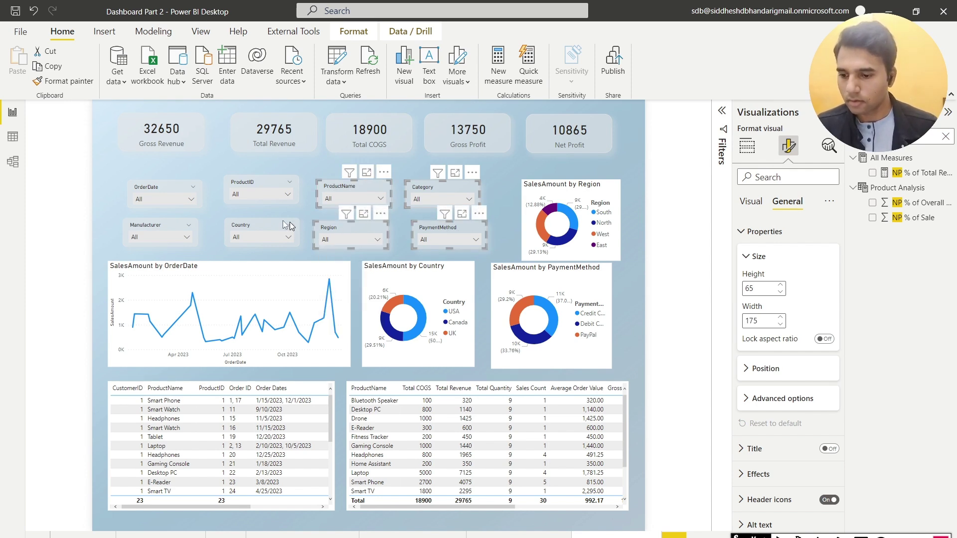
left_click(250, 225, "ctrl")
left_click(250, 183, "ctrl")
left_click(150, 187, "ctrl")
left_click(147, 225, "ctrl")
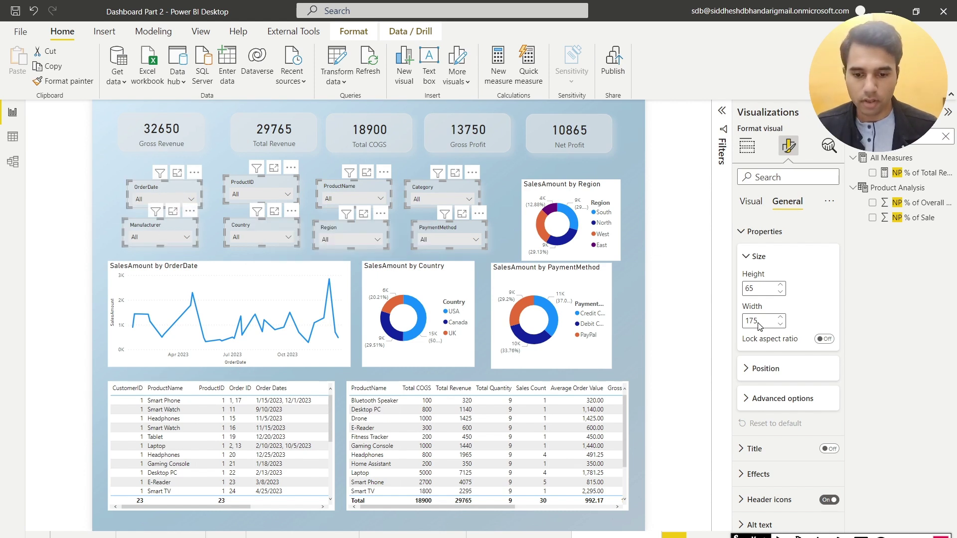
left_click(630, 286)
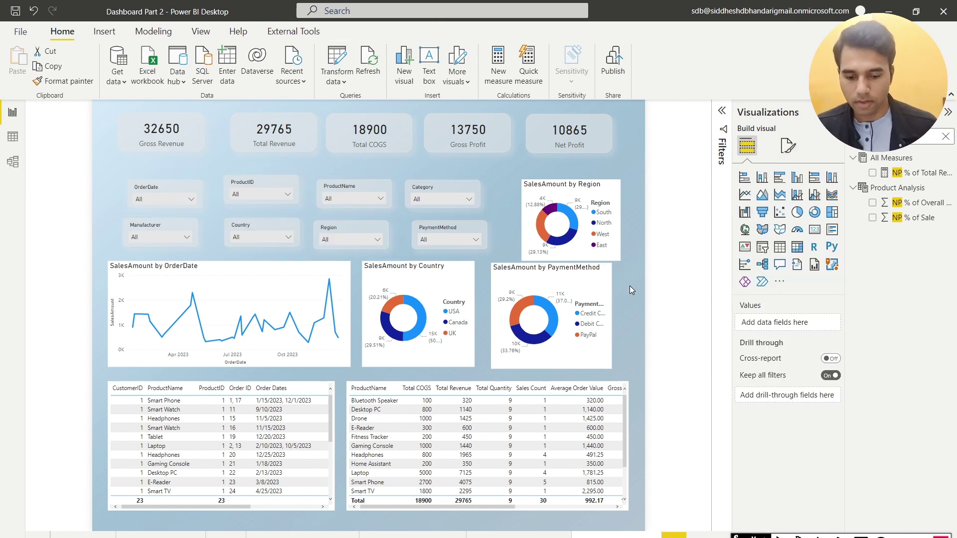
key("Tab")
left_click(630, 286)
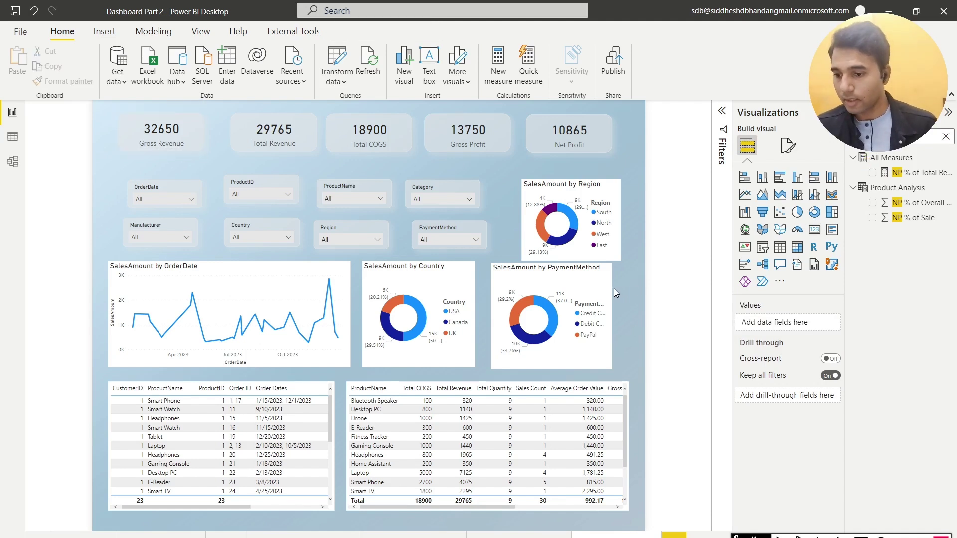
- Use Format painter to carry the OrderDate slicer's styling over to the SalesAmount by OrderDate line chart
left_click(179, 188)
left_click(64, 81)
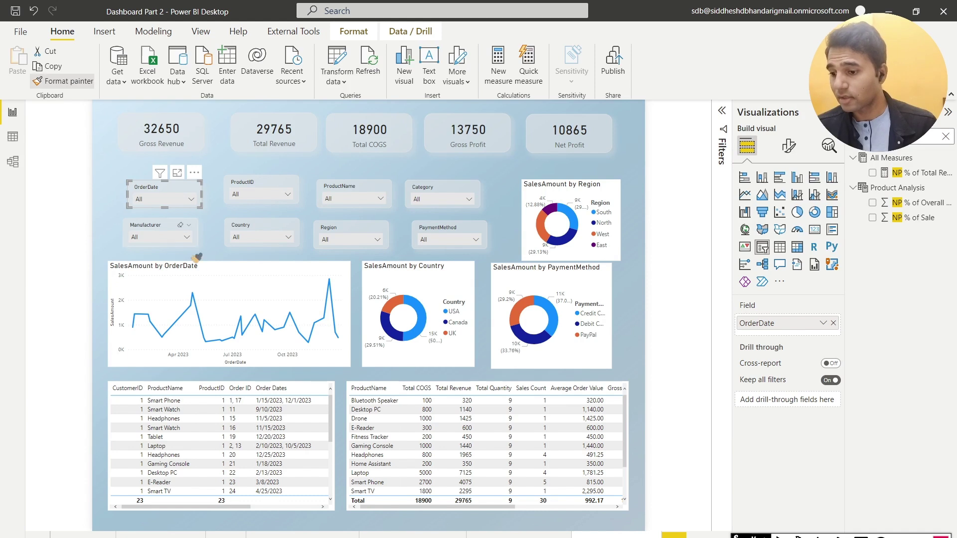
left_click(231, 301)
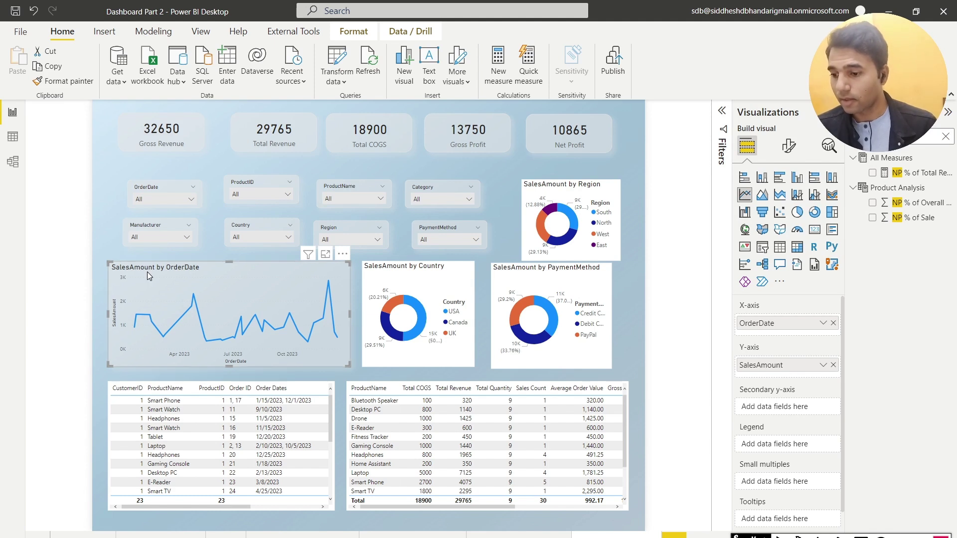
- Rename the line chart's Y-axis field to Sales Amount
double_click(762, 365)
left_click(754, 365)
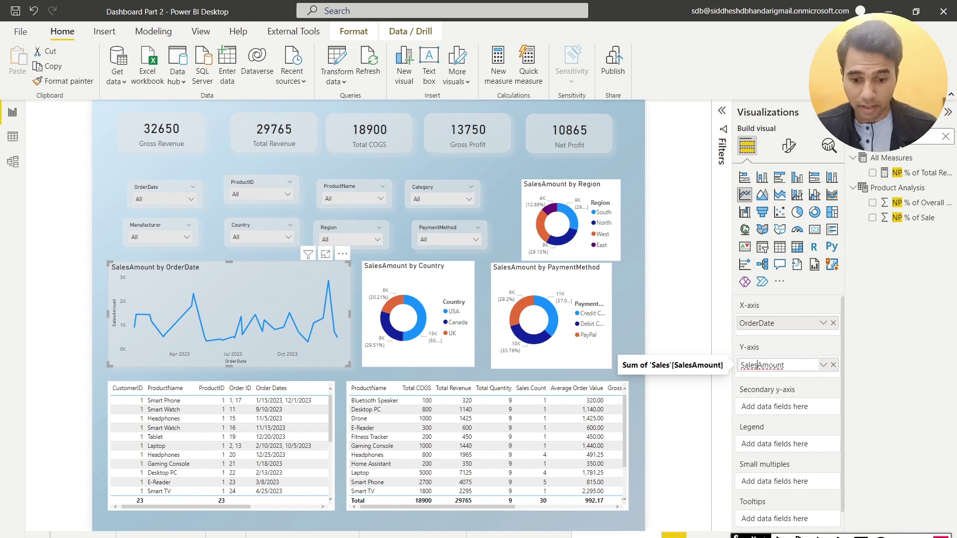
key("Return")
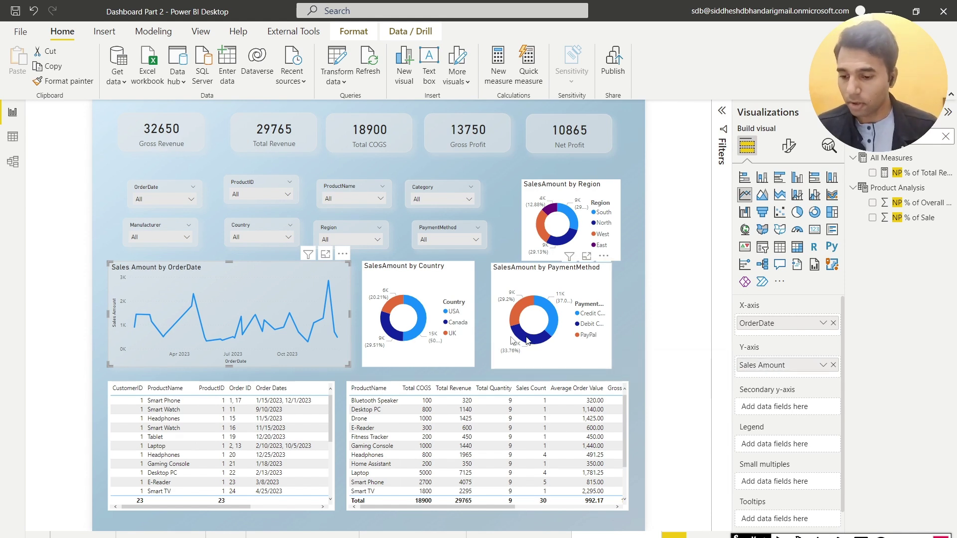
- Use Format painter to carry the line chart's styling over to the Country, PaymentMethod and Region donut charts
left_click(62, 81)
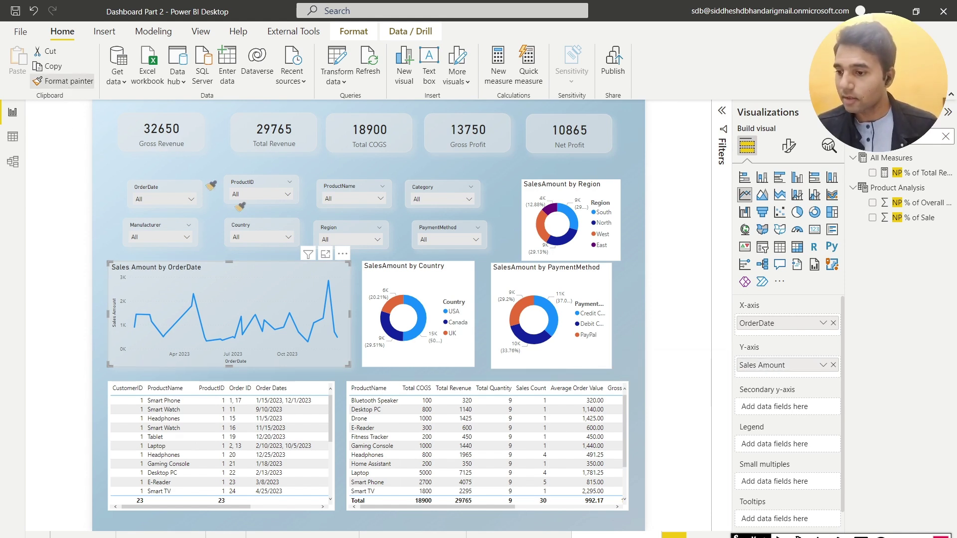
left_click(406, 285)
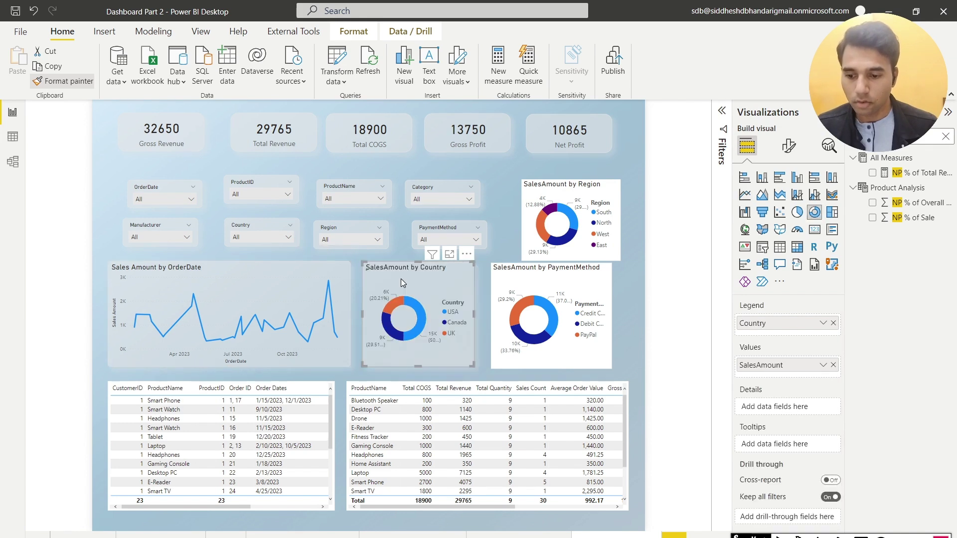
left_click(62, 81)
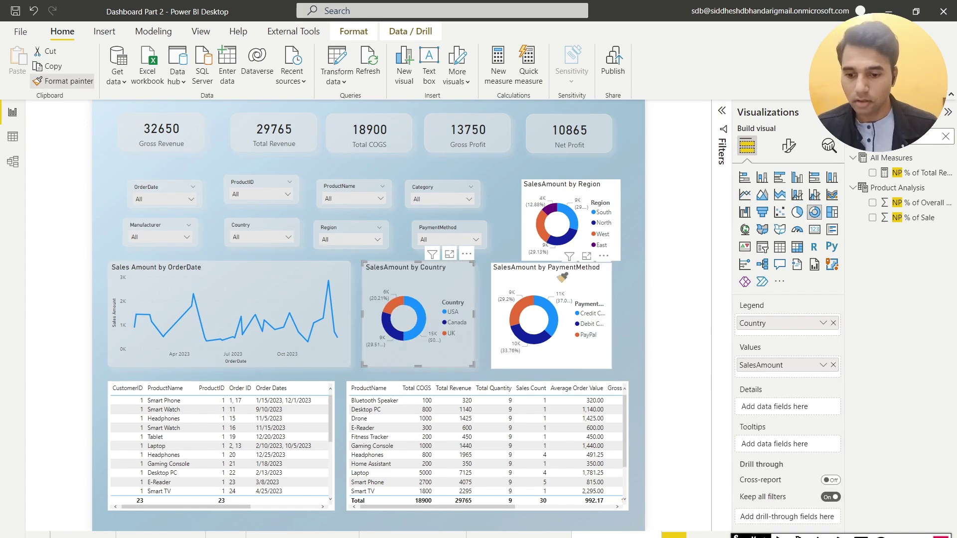
left_click(542, 273)
left_click(62, 80)
left_click(554, 188)
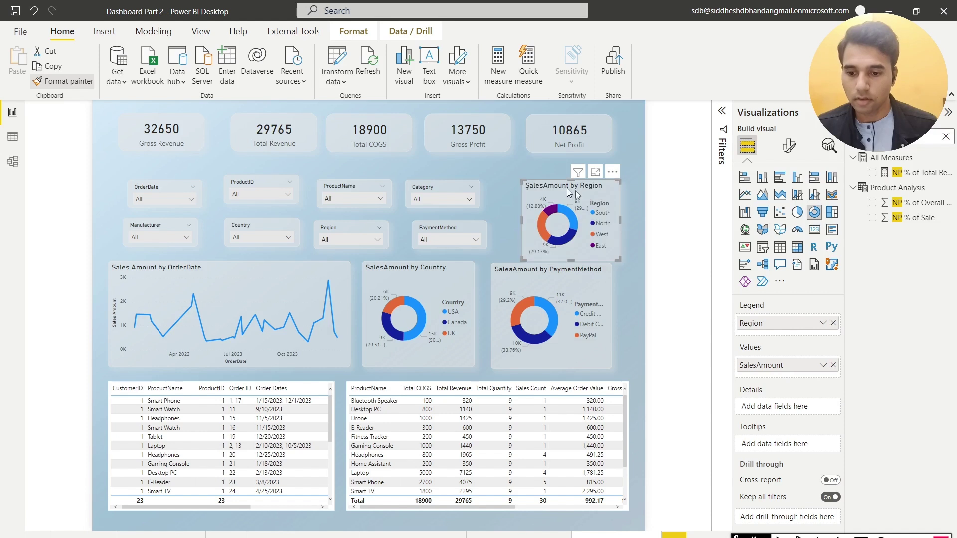
- Shift the Region donut chart slightly up and to the left, and check the layout against the published Sales Dashboard in the browser
mouse_move(573, 204)
left_mouse_down()
mouse_move(553, 188)
mouse_move(563, 192)
left_mouse_up()
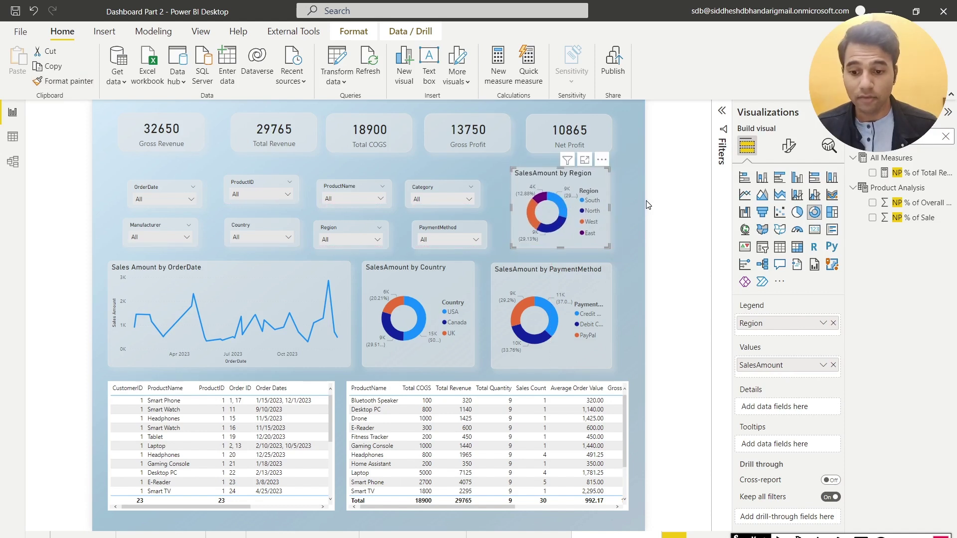
left_click(636, 205)
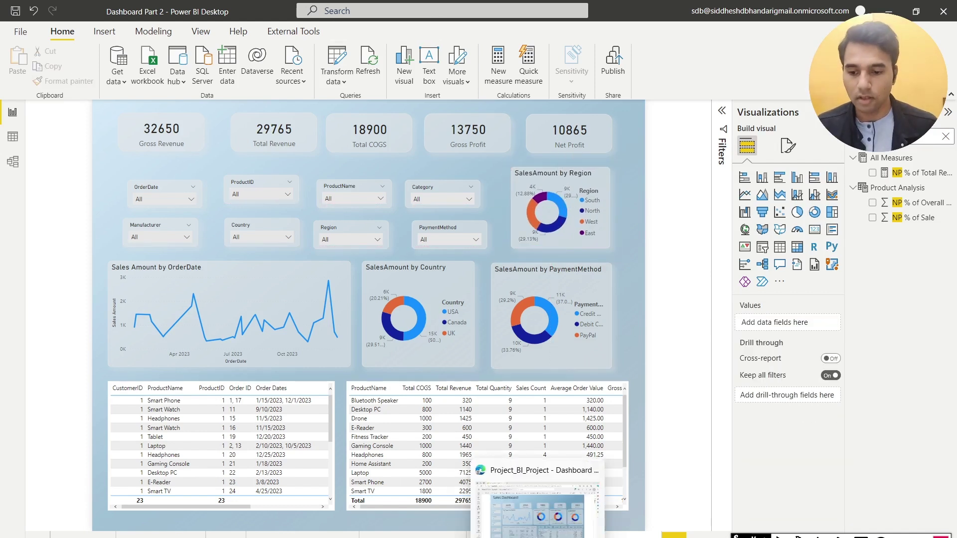
left_click(554, 516)
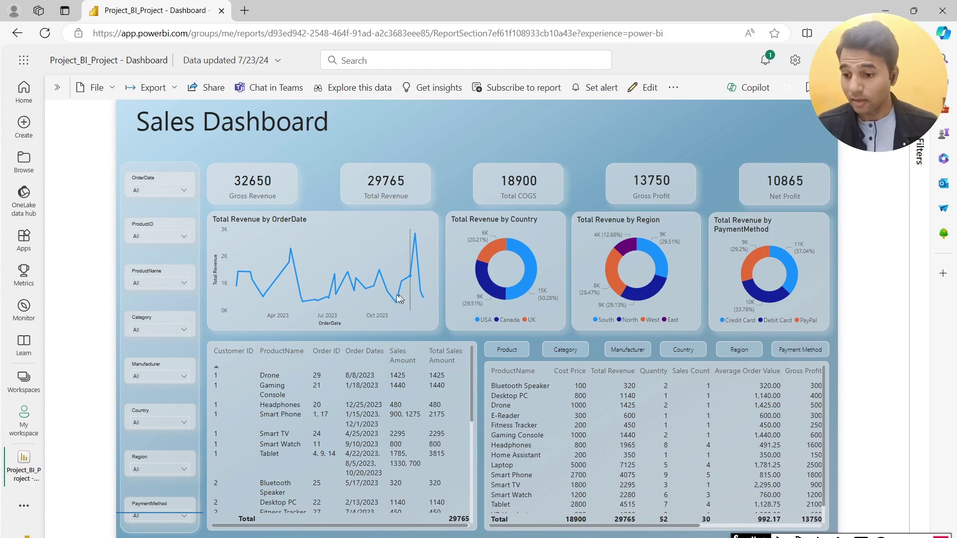
key("alt+Tab")
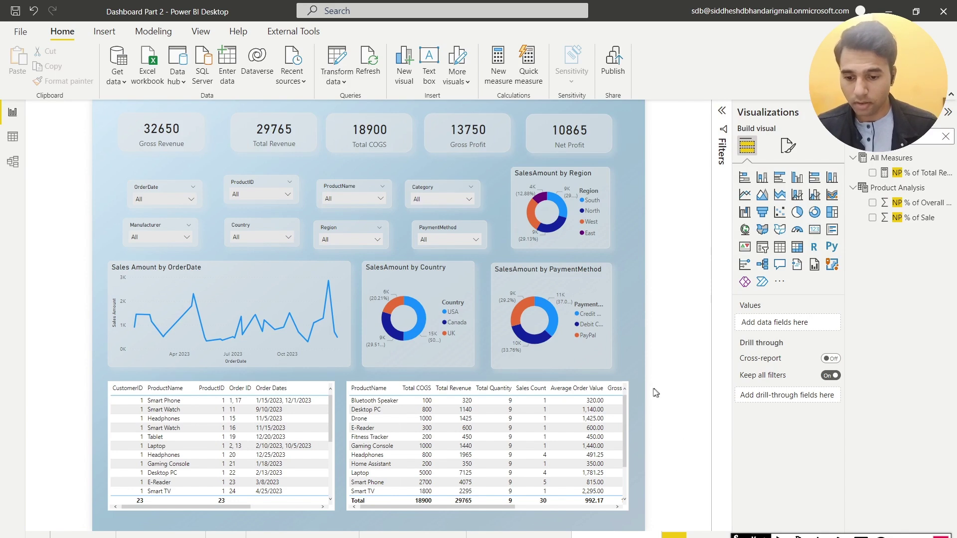
- Try the Minimal, Bold header, Contrast alternating rows and None style presets on the CustomerID table
left_click(177, 387)
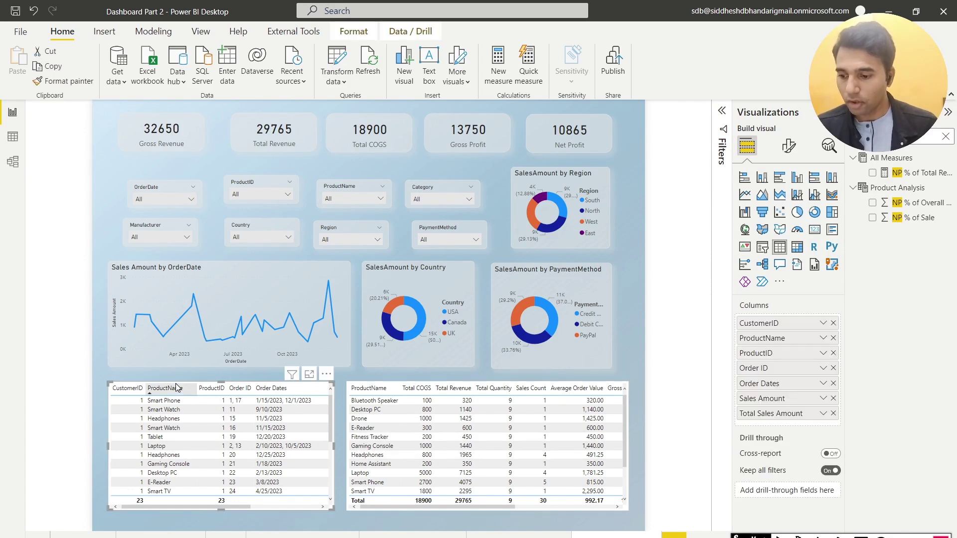
left_click(788, 145)
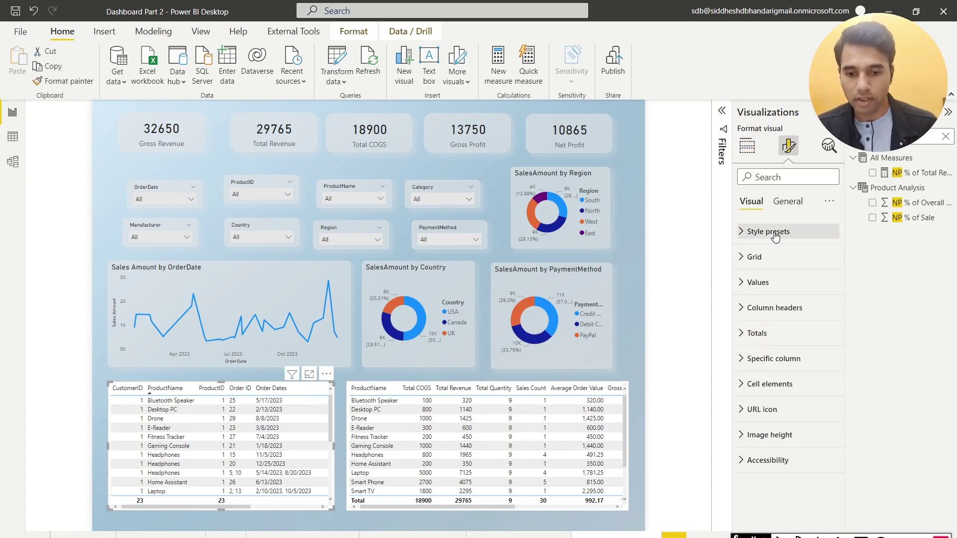
left_click(772, 232)
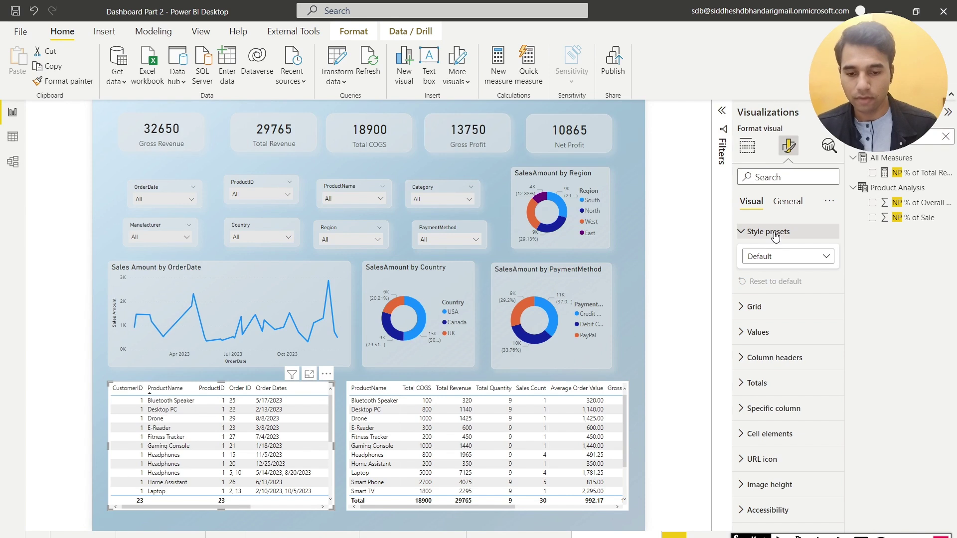
left_click(780, 261)
left_click(785, 301)
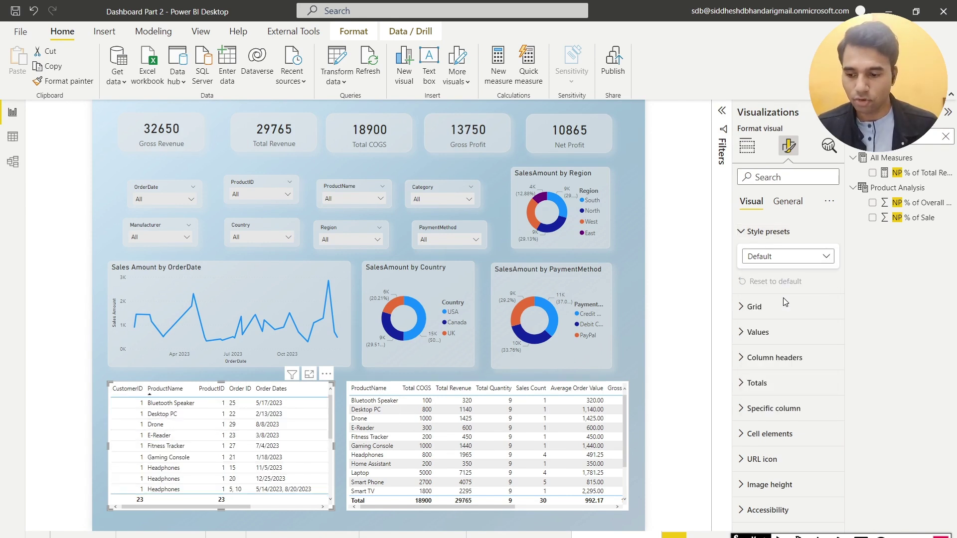
left_click(783, 256)
left_click(785, 317)
left_click(782, 256)
left_click(786, 347)
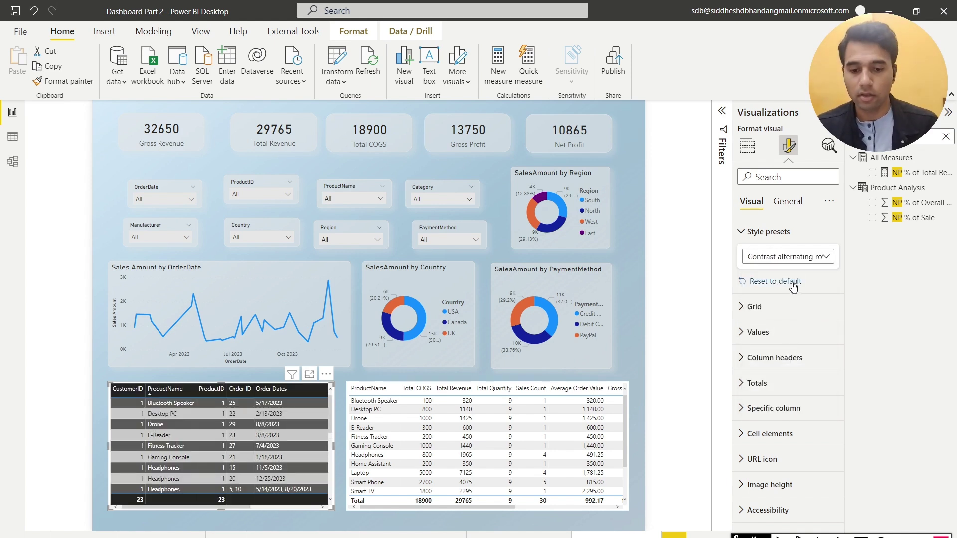
left_click(799, 261)
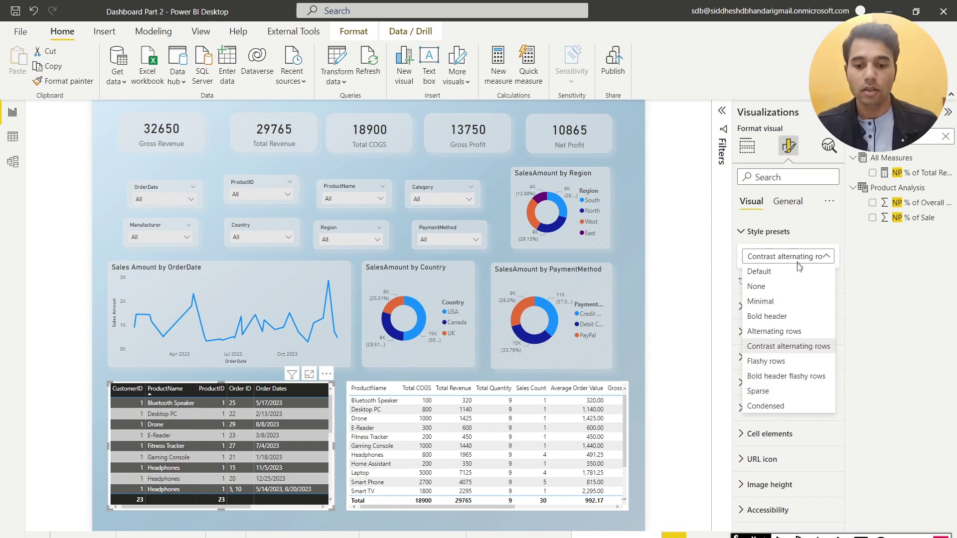
left_click(768, 287)
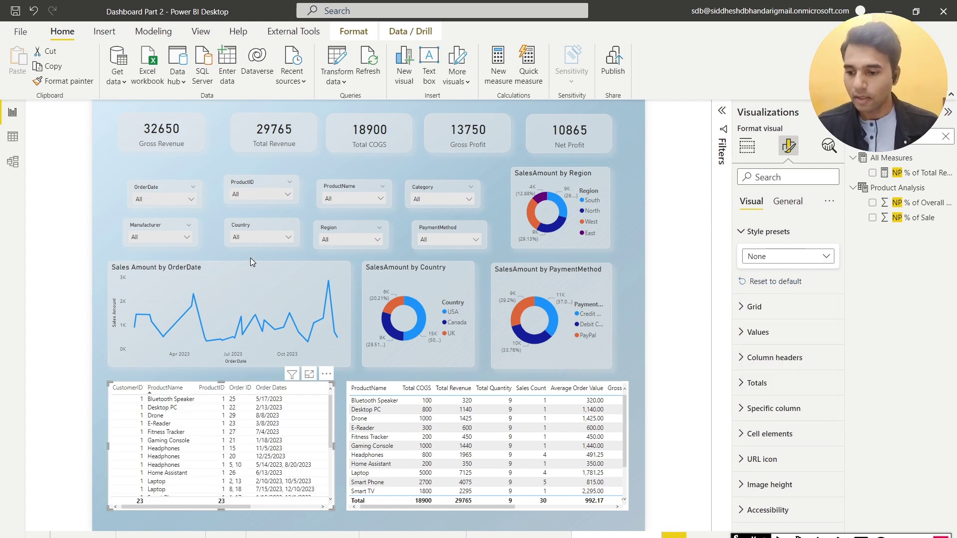
- Use Format painter to carry the line chart's styling over to the CustomerID table, and widen the table slightly
left_click(262, 271)
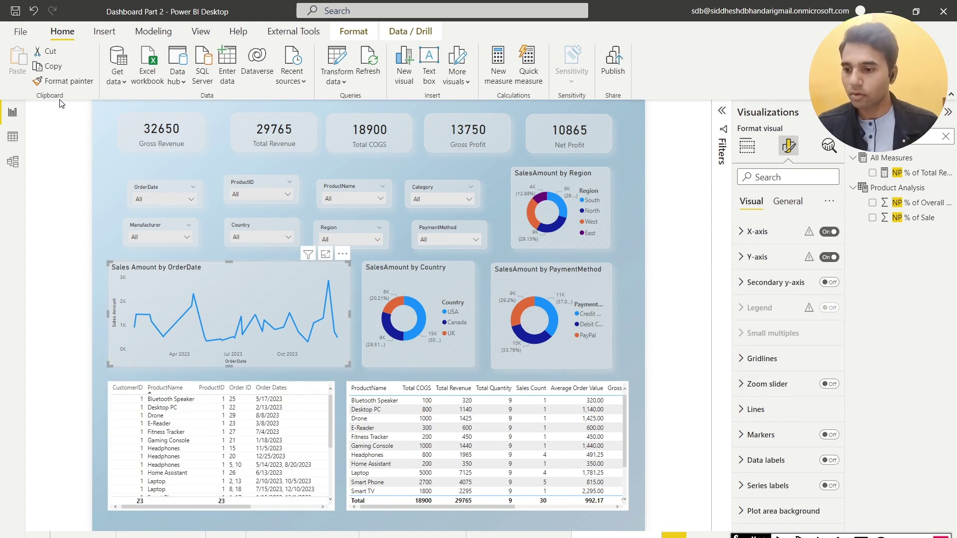
left_click(293, 411)
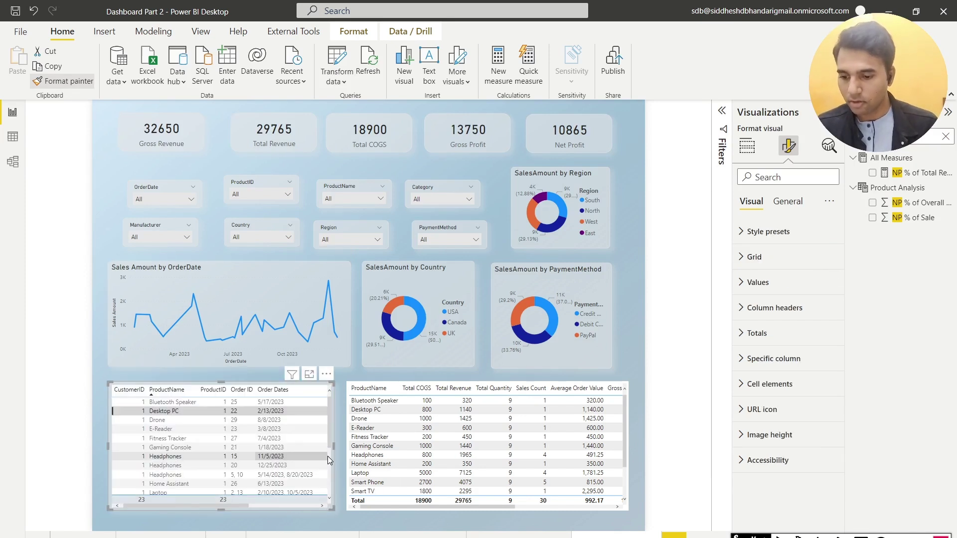
left_click_drag(333, 446, 340, 445)
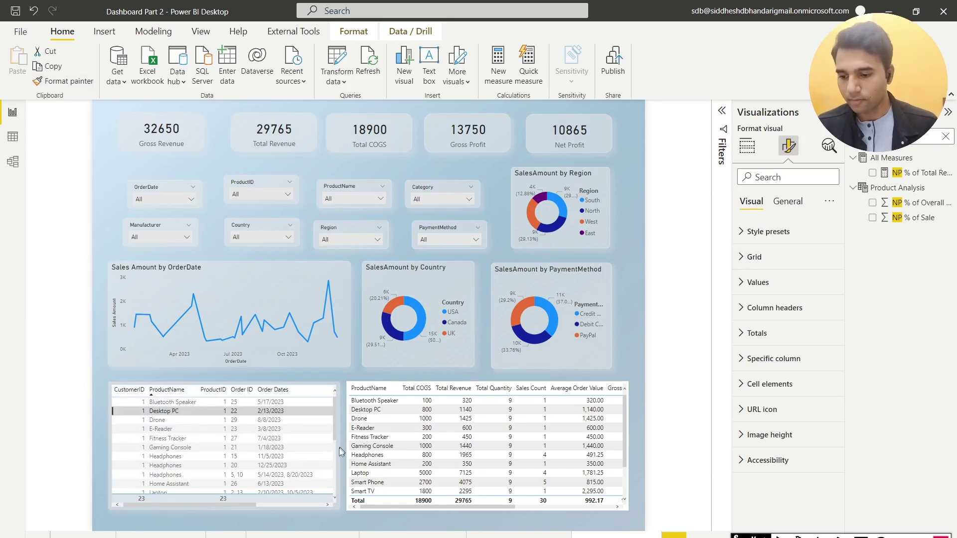
left_click(94, 343)
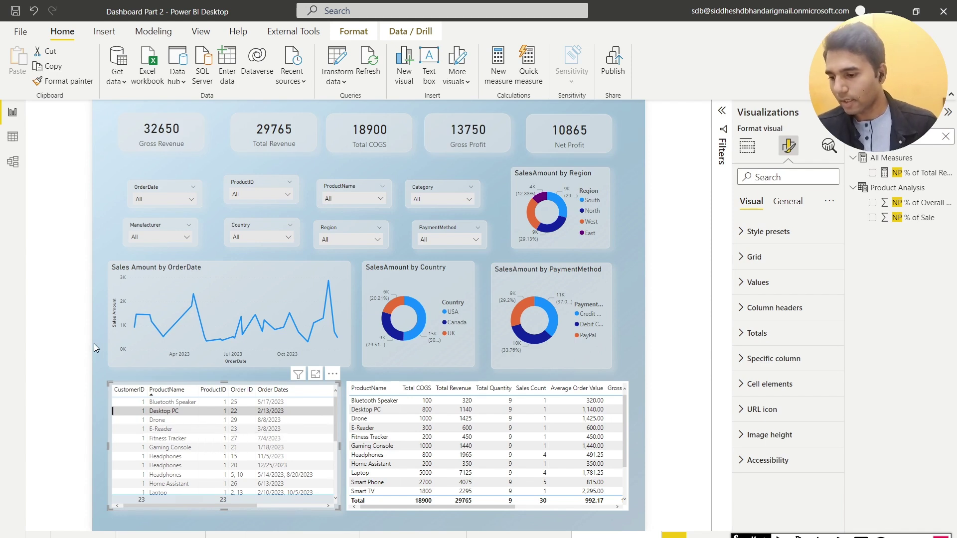
- Set the style preset of the CustomerID table to None
left_click(148, 387)
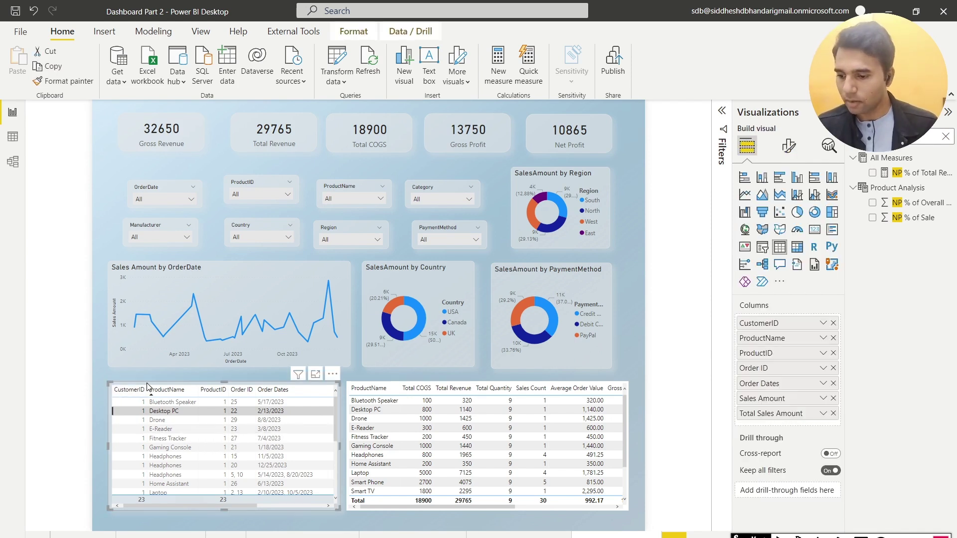
left_click(787, 147)
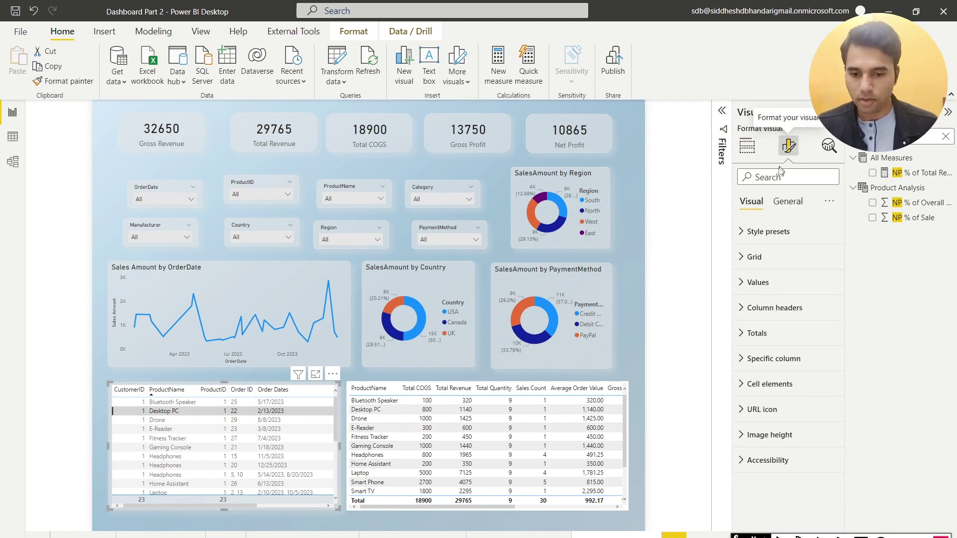
left_click(761, 232)
left_click(788, 256)
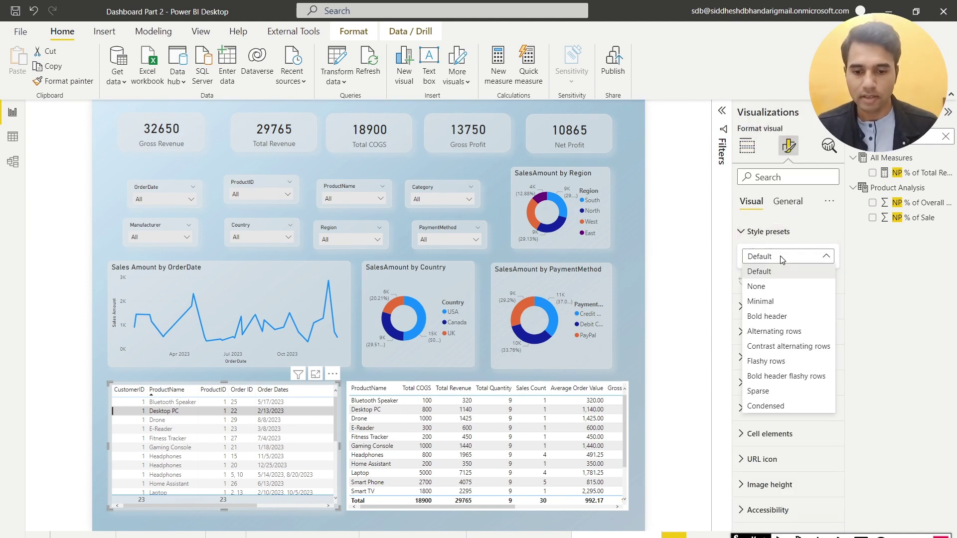
left_click(777, 286)
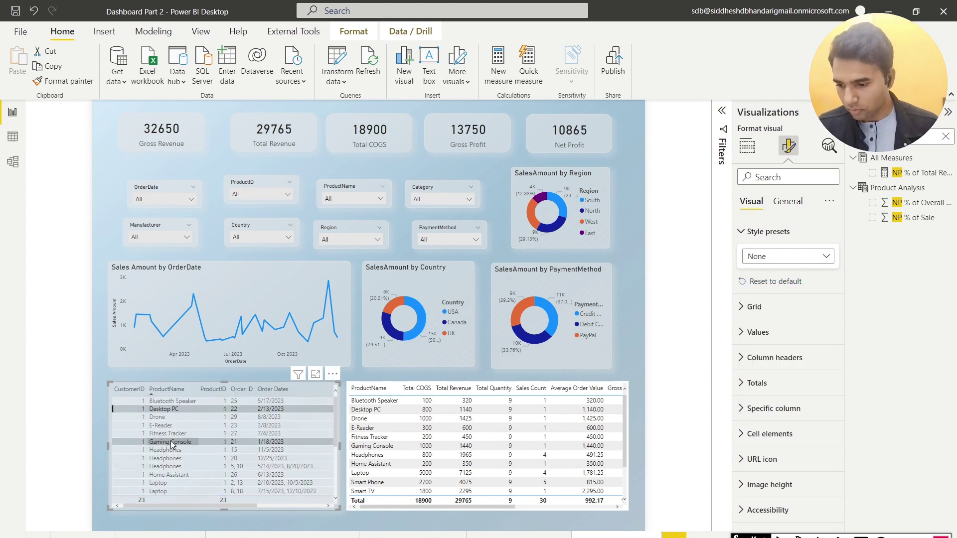
left_click(104, 366)
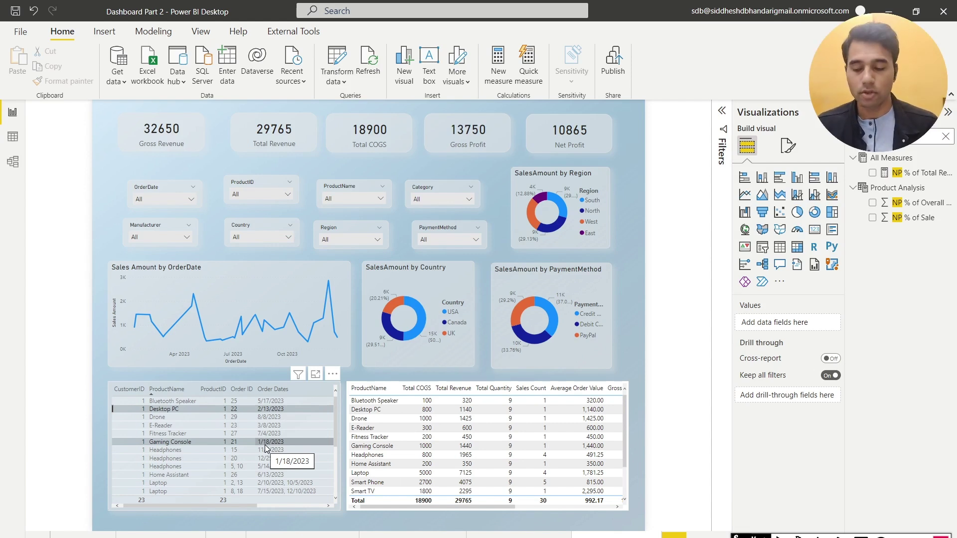
- Sort the CustomerID table by Order Dates, turn off its horizontal gridlines and clear the row selection
left_click(309, 390)
left_click(788, 146)
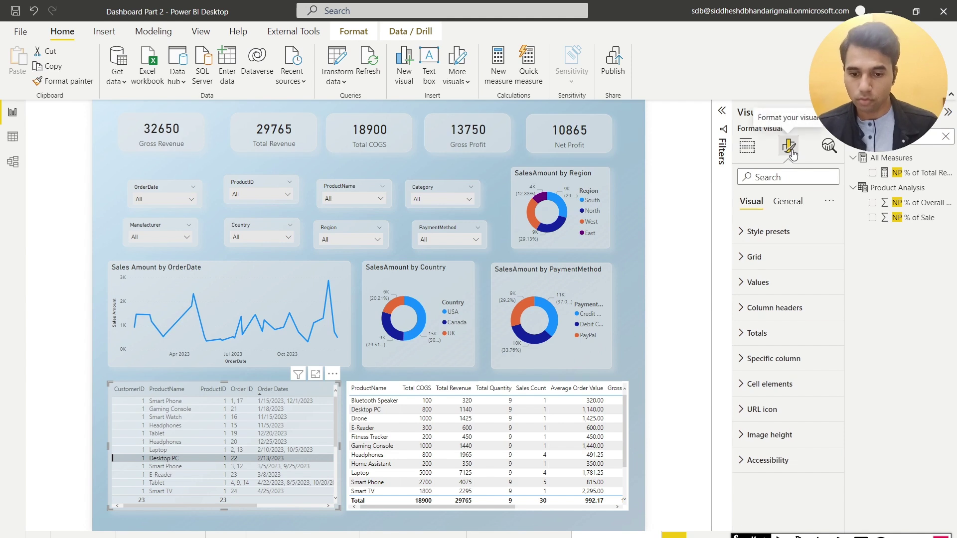
left_click(752, 257)
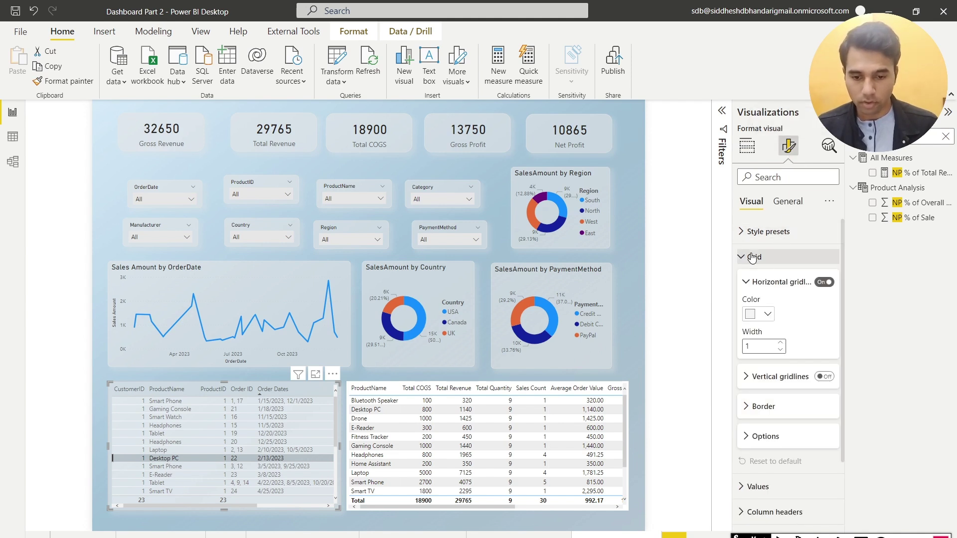
left_click(826, 283)
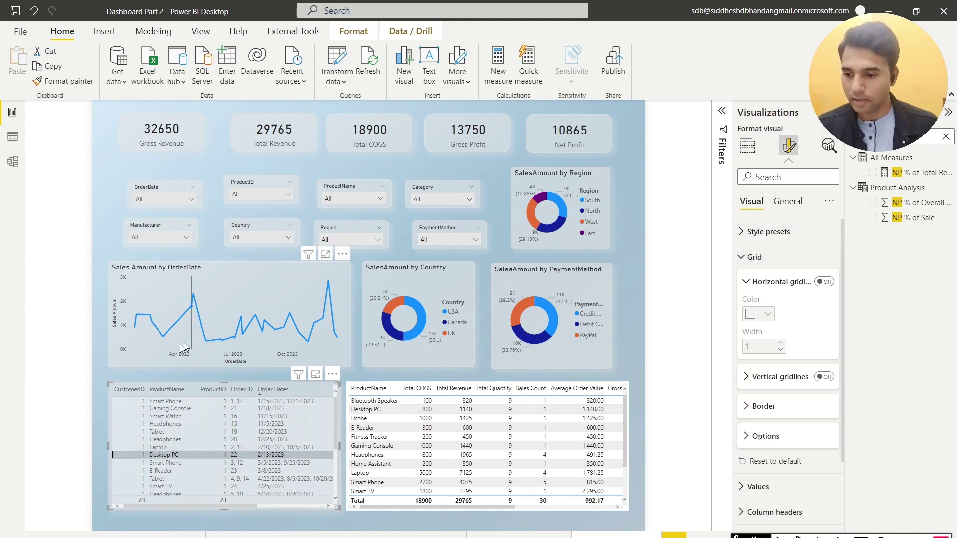
left_click(101, 374)
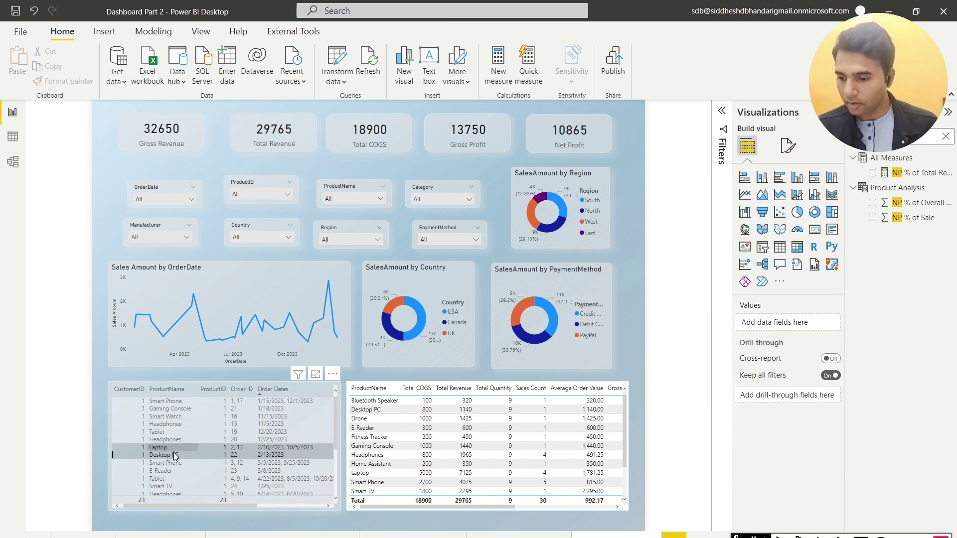
left_click(89, 357)
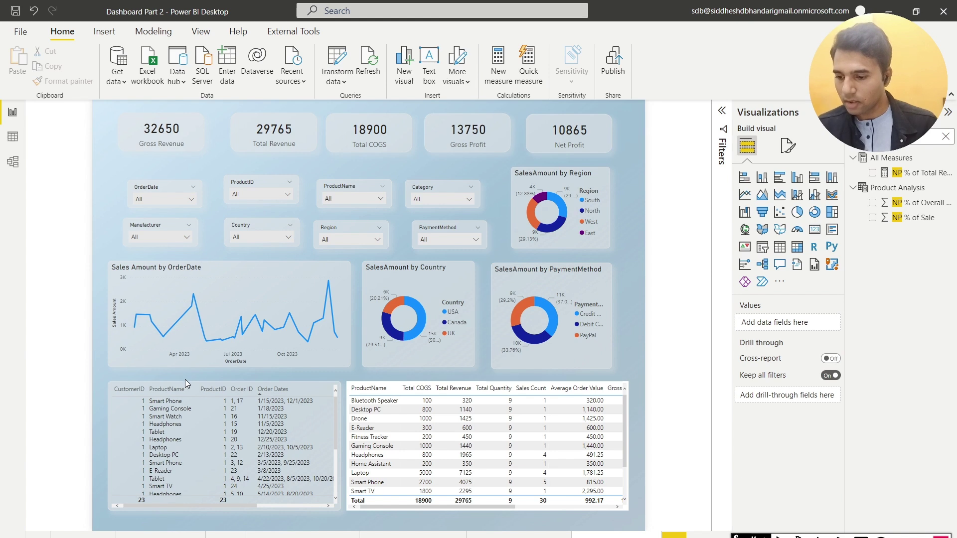
- Move the CustomerID table up slightly and enlarge it, and increase the font size of its values and column headers
left_click_drag(187, 384, 187, 377)
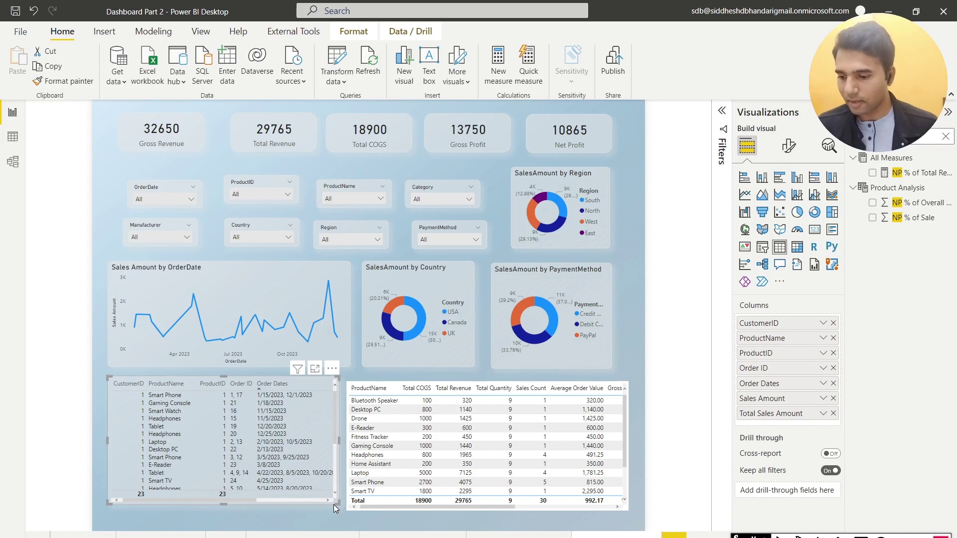
left_click_drag(333, 507, 340, 517)
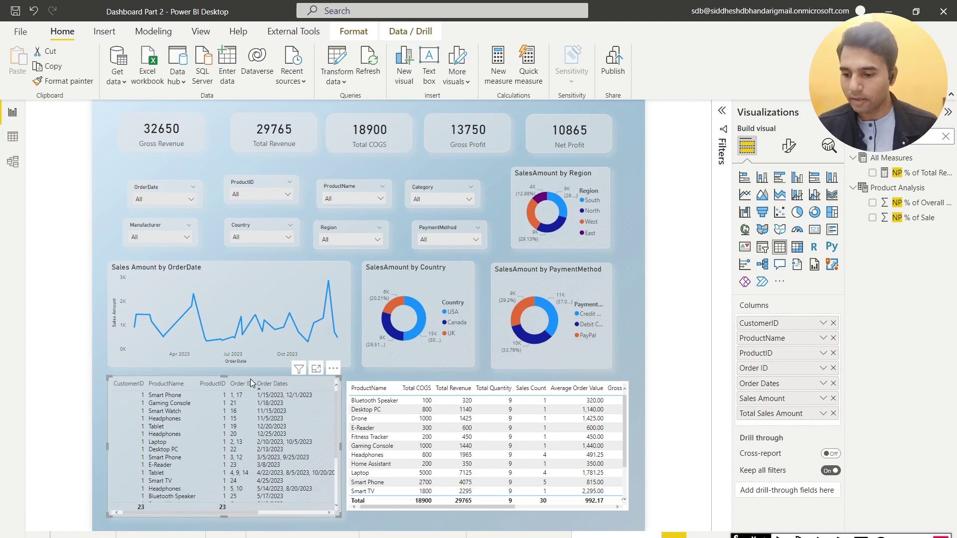
left_click(788, 148)
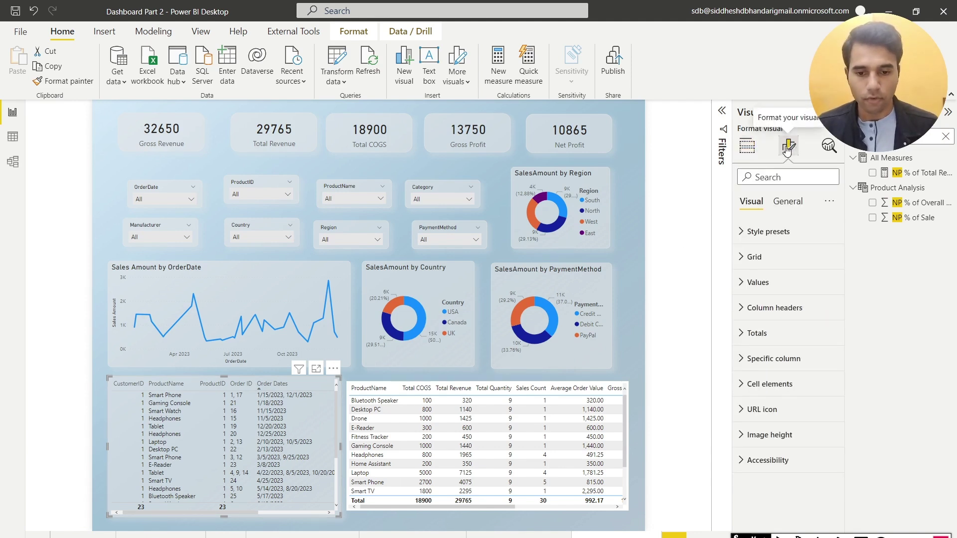
left_click(820, 282)
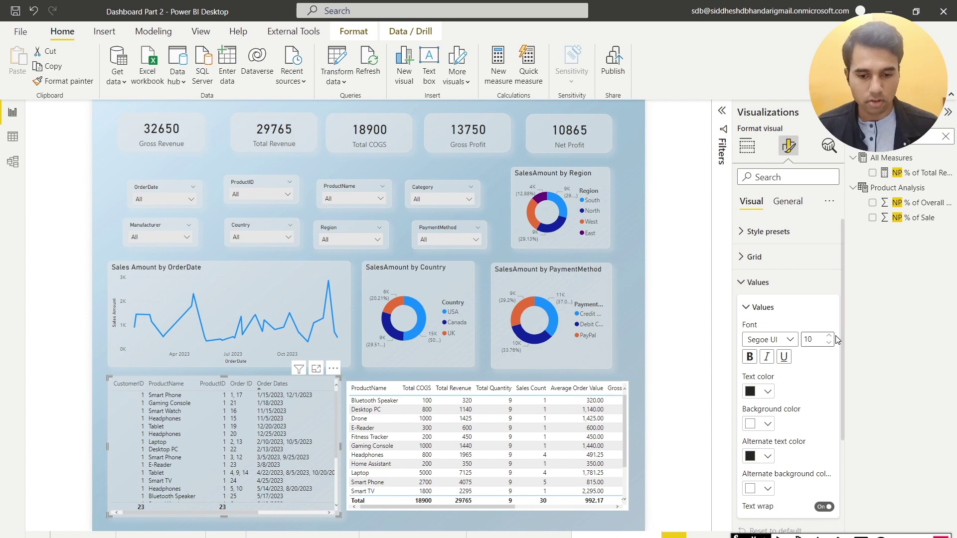
left_click(757, 282)
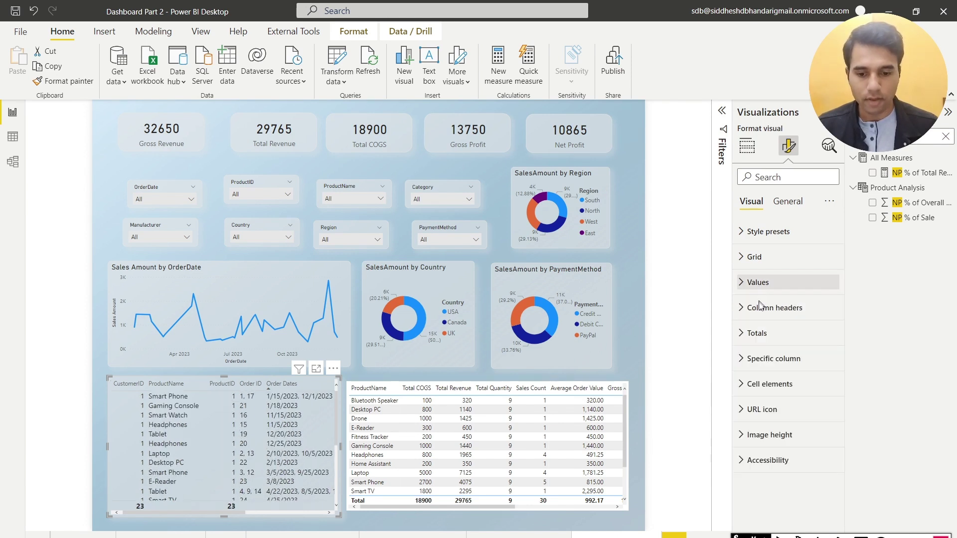
left_click(756, 308)
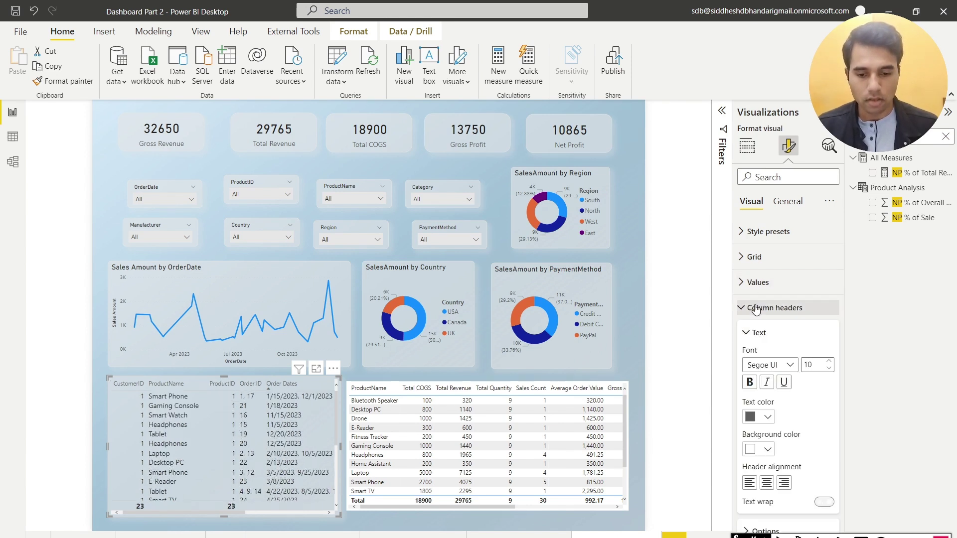
left_click(831, 362)
left_click(774, 307)
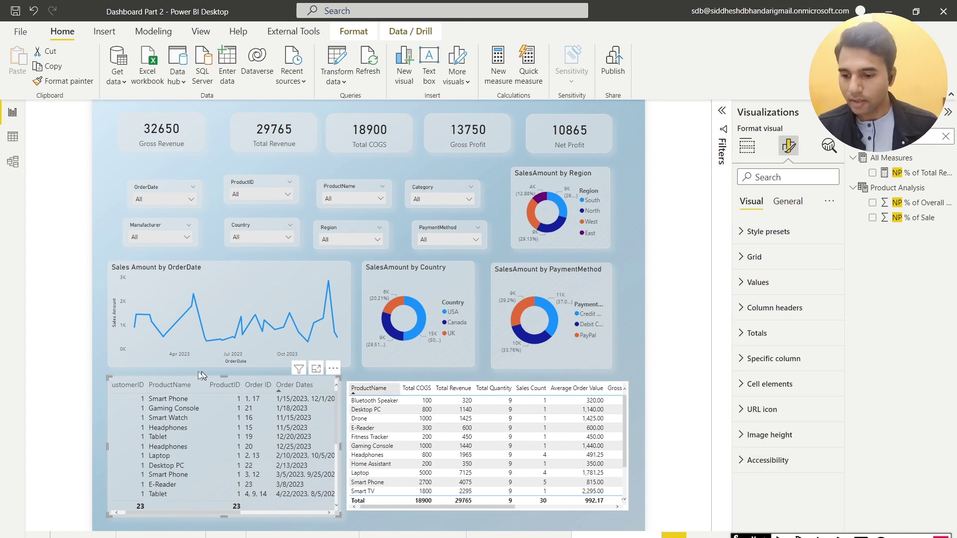
- Sort the CustomerID table by ProductName and copy its formatting to the product table with Format painter
left_click(150, 384)
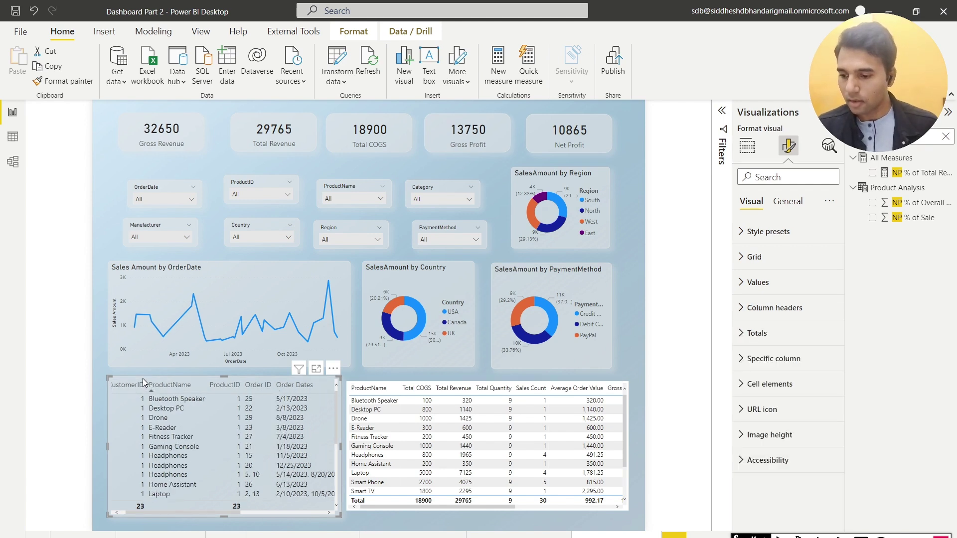
left_click(64, 81)
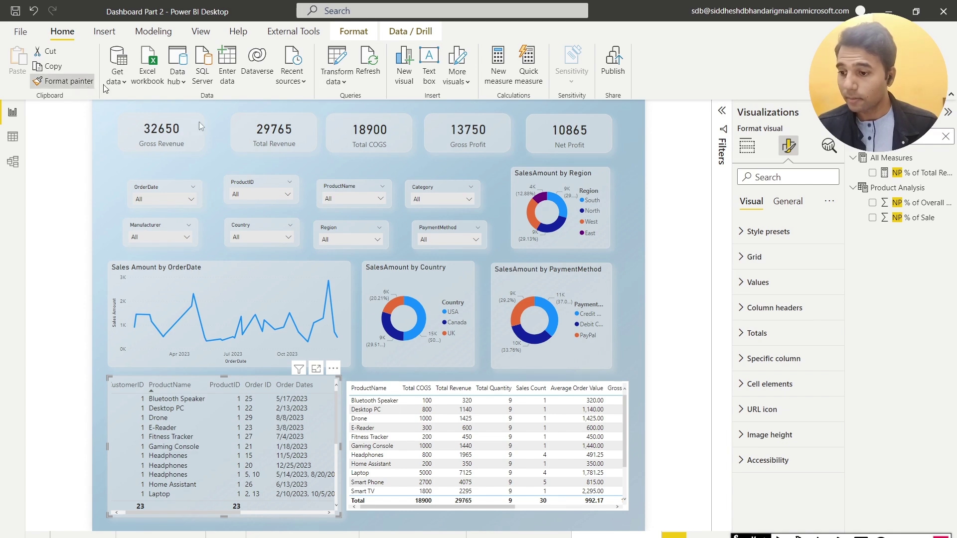
left_click(564, 432)
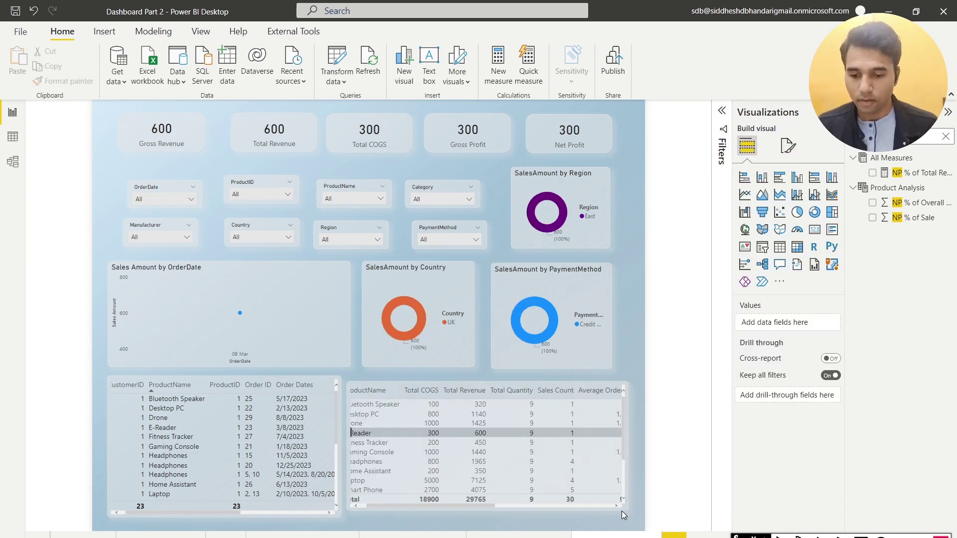
- Align the product table's top edge with the CustomerID table, enlarge it to the same height and clear the selection
scroll(621, 507, "right", 5)
left_click_drag(518, 506, 434, 513)
left_click_drag(347, 382, 346, 377)
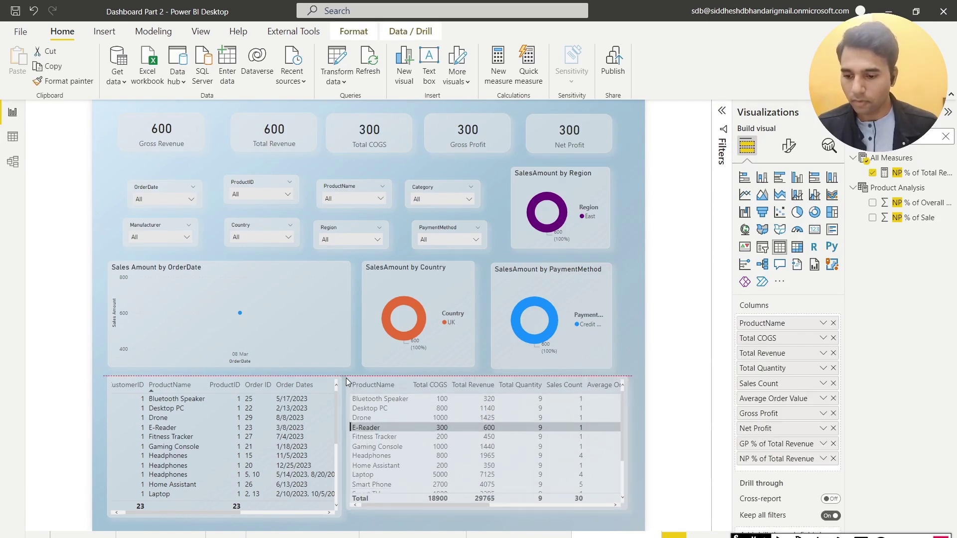
left_click_drag(626, 512, 633, 519)
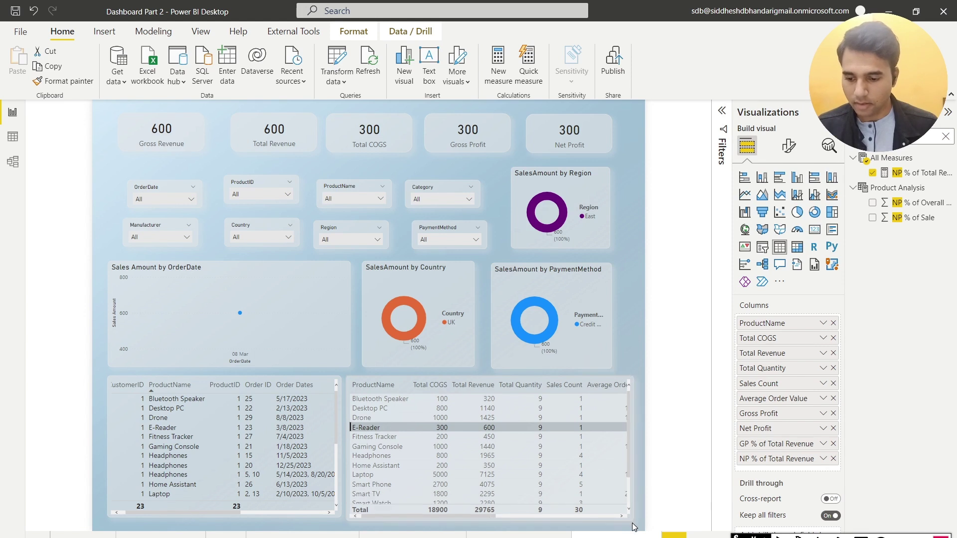
left_click(629, 239)
key("alt+Tab")
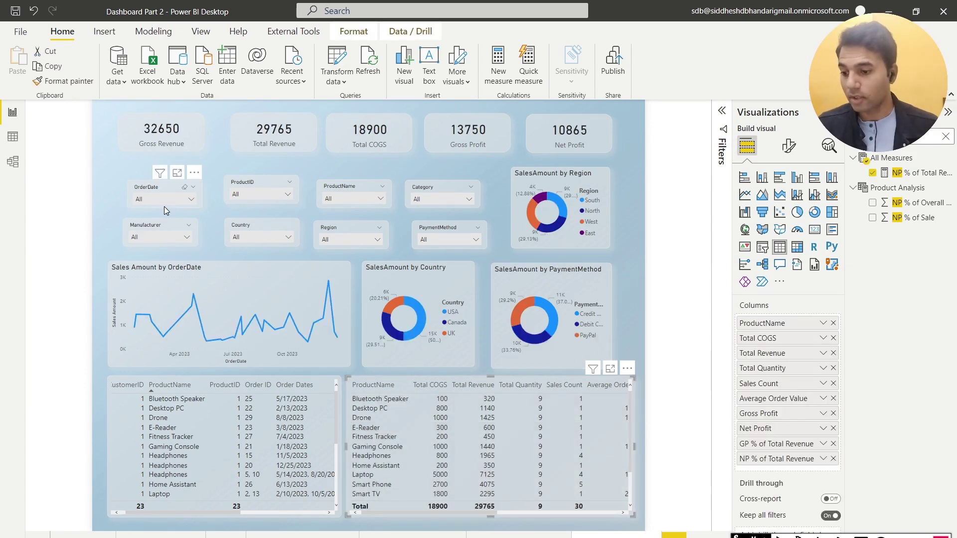
left_click(625, 188)
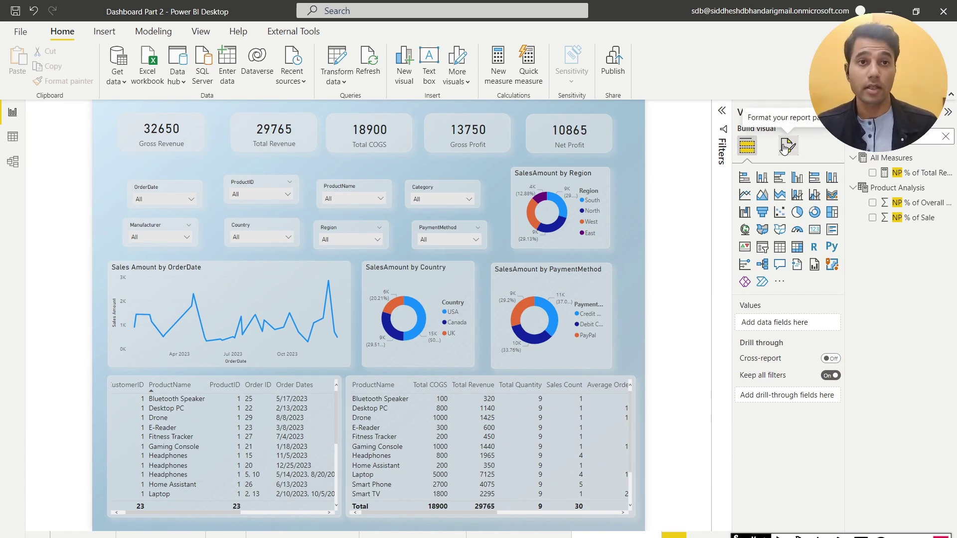
- Set the report page's canvas width to 1600 px
left_click(784, 147)
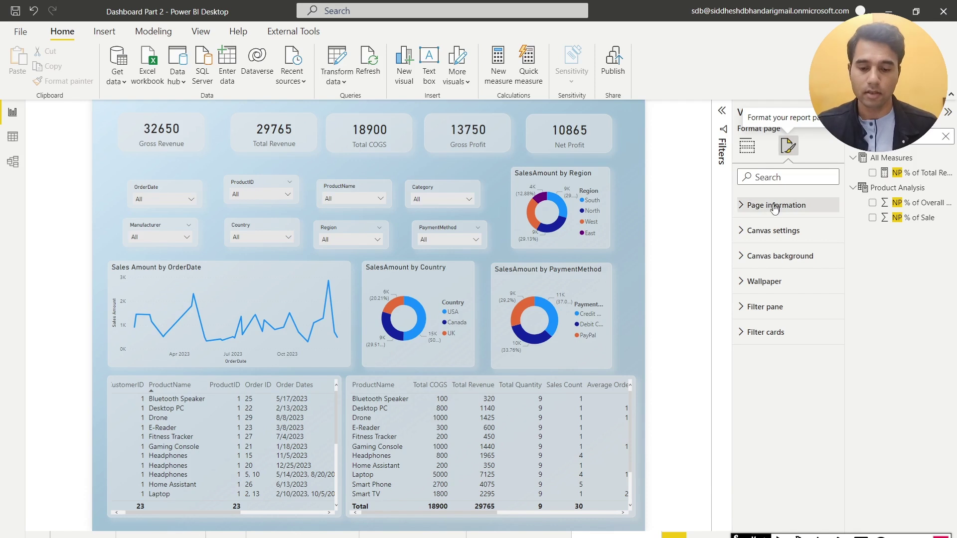
left_click(782, 254)
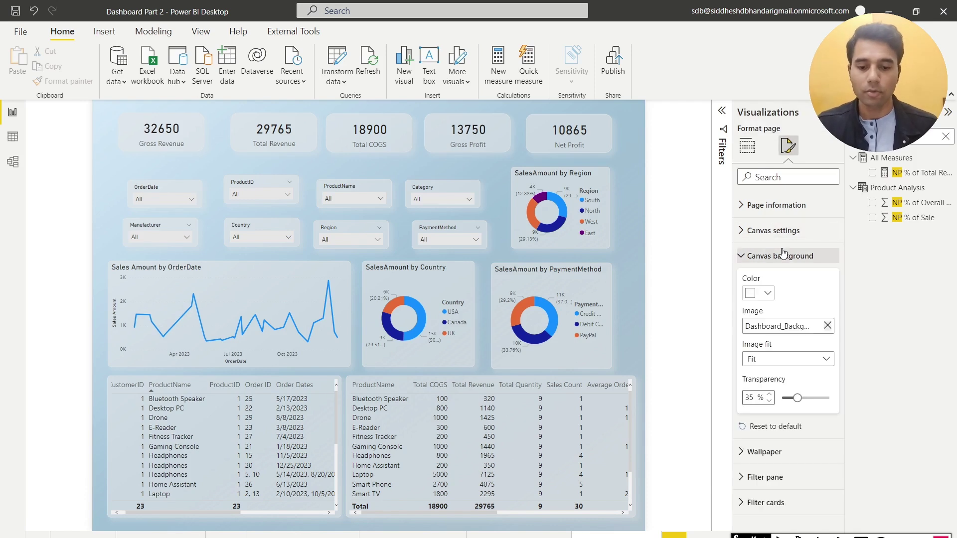
left_click(760, 231)
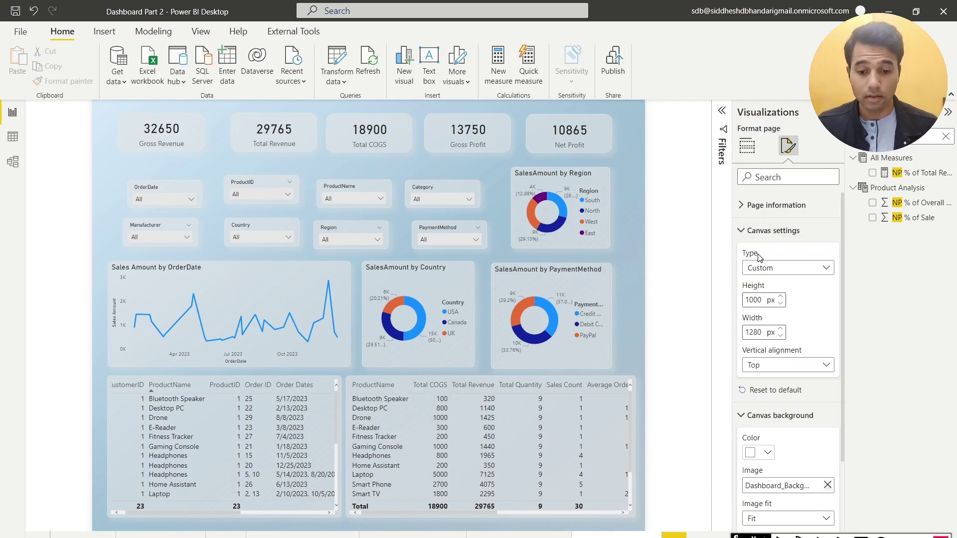
double_click(754, 332)
type("1600")
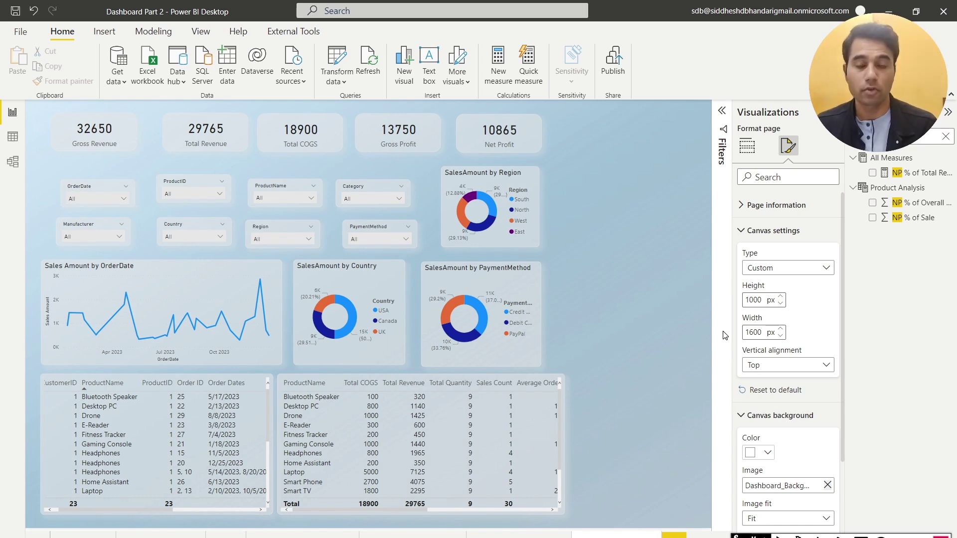
- Shift the product table and the CustomerID table toward the right side of the widened canvas
left_click_drag(468, 376, 601, 384)
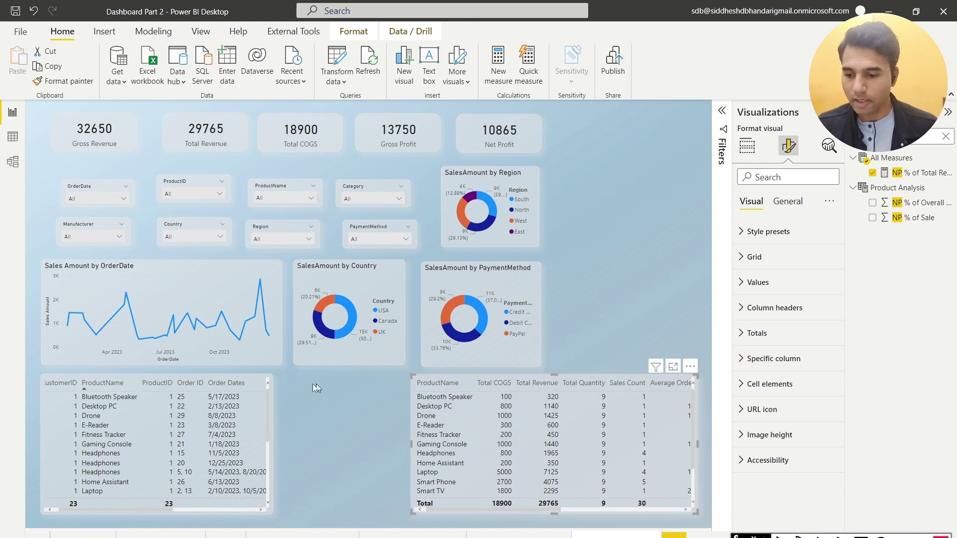
left_click_drag(224, 382, 331, 382)
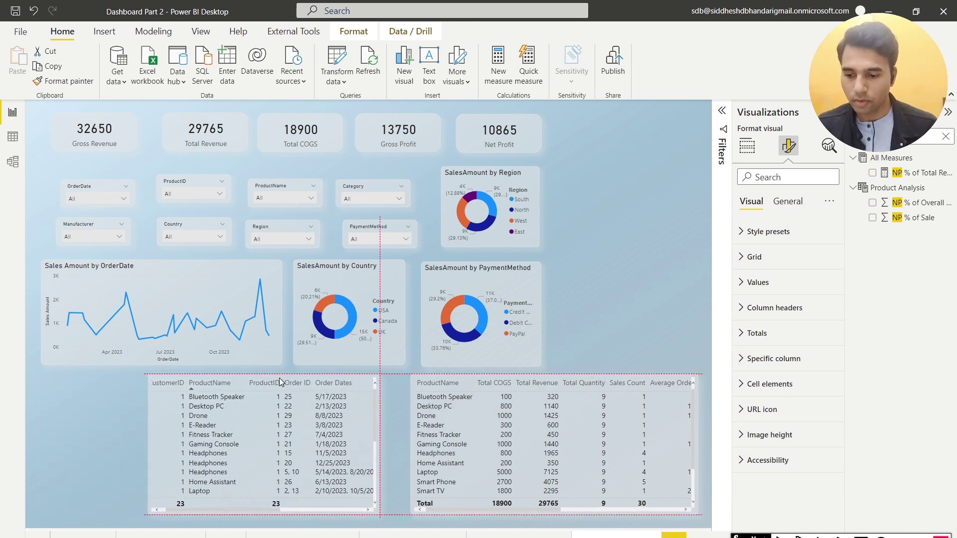
- Arrange the line chart and the Country, Region and PaymentMethod donut charts in one row above the tables, making the Region chart equally tall
left_click_drag(499, 215, 583, 216)
left_click_drag(496, 304, 653, 300)
left_click_drag(593, 208, 537, 295)
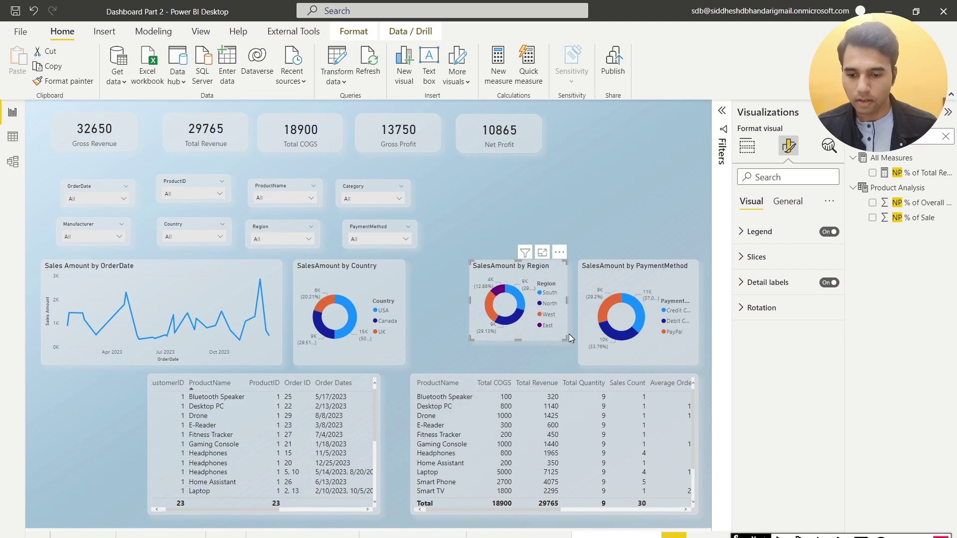
left_click_drag(517, 340, 517, 366)
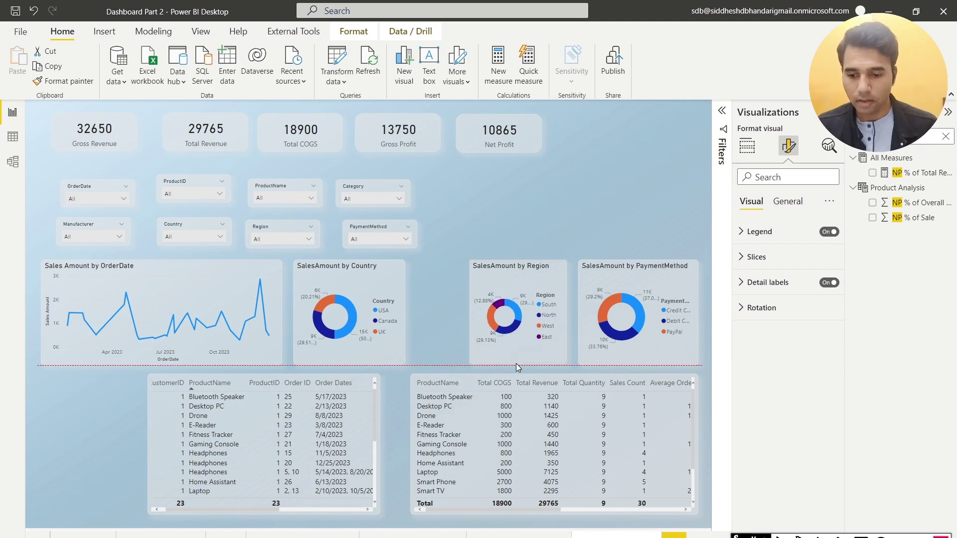
left_click_drag(335, 297, 391, 294)
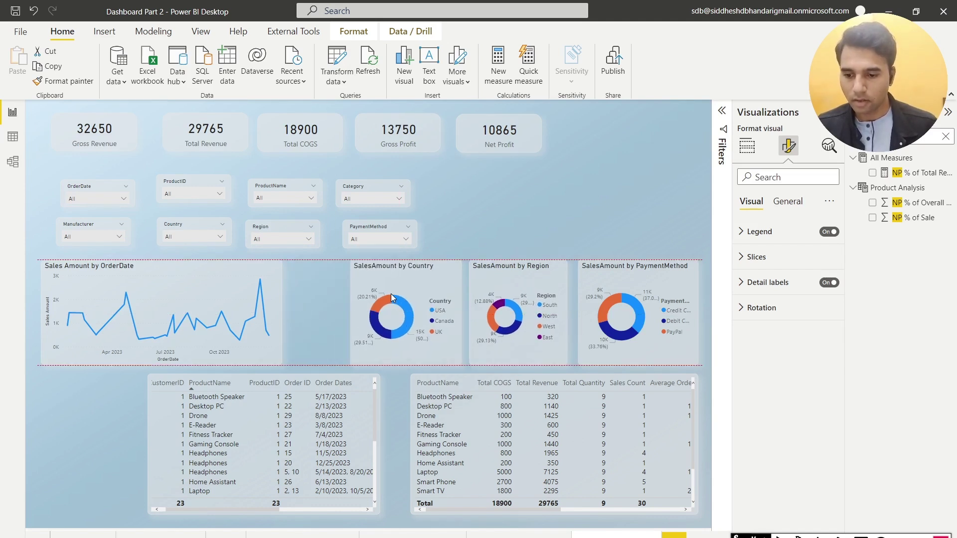
left_click_drag(230, 282, 293, 284)
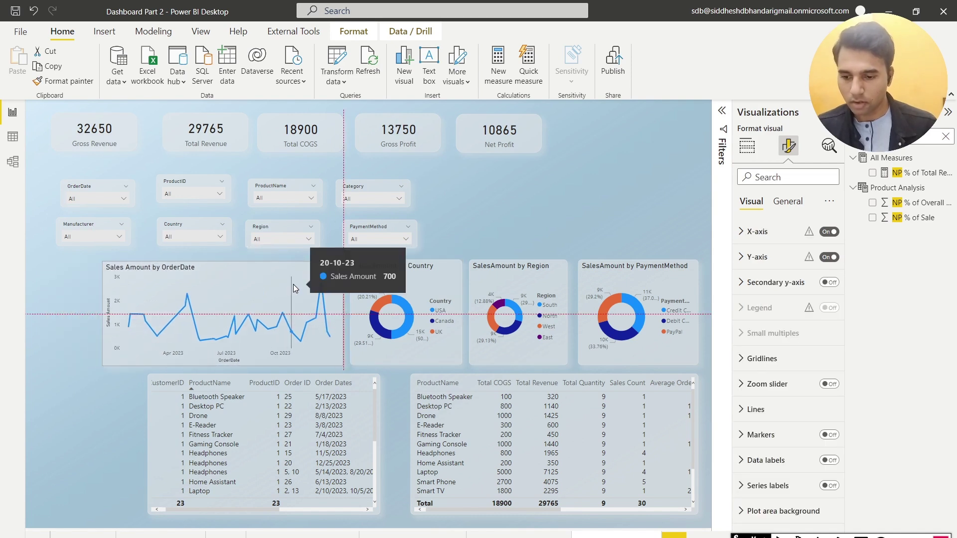
left_click_drag(329, 315, 327, 307)
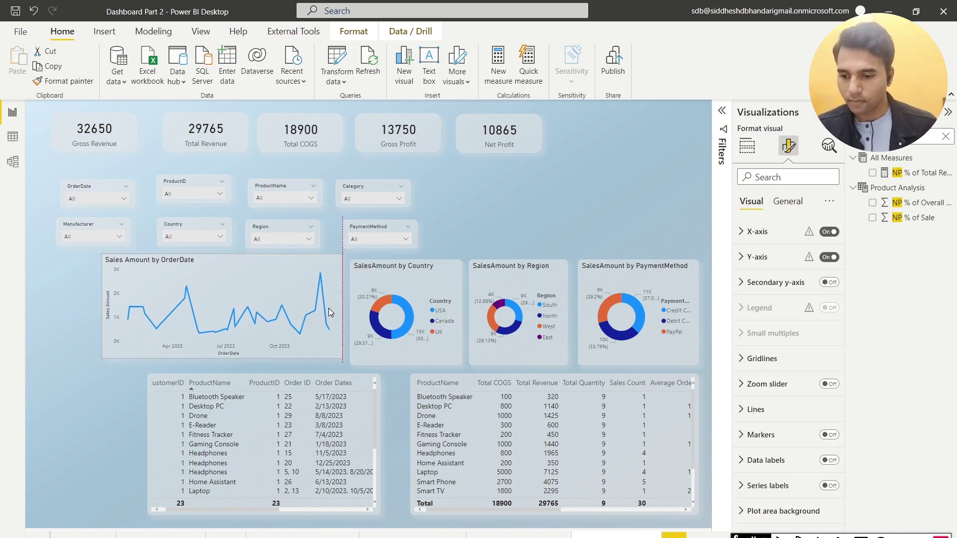
- Move the Net Profit and Gross Profit cards down to just above the donut charts
left_click_drag(477, 134, 634, 233)
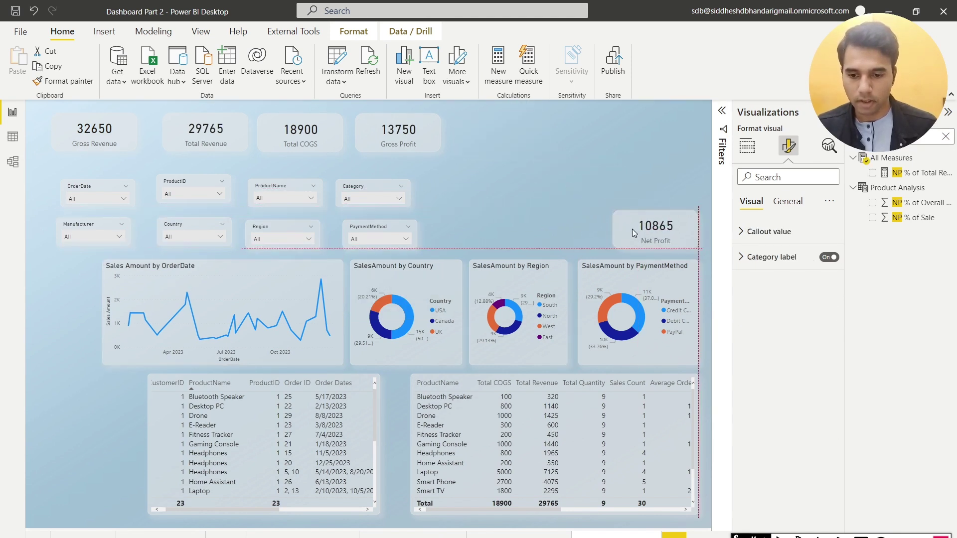
left_click_drag(398, 137, 522, 235)
- Move all eight slicers into the free area at the upper right of the canvas, above the cards
left_click_drag(359, 192, 543, 145)
left_click_drag(368, 229, 441, 135)
left_click_drag(266, 185, 640, 125)
left_click_drag(264, 225, 649, 158)
left_click_drag(168, 187, 559, 179)
left_click_drag(202, 228, 495, 172)
left_click_drag(102, 195, 399, 129)
left_click_drag(65, 230, 410, 150)
- Move the Total COGS, Total Revenue and Gross Revenue cards down into the same row as the other cards
left_click_drag(281, 125, 377, 220)
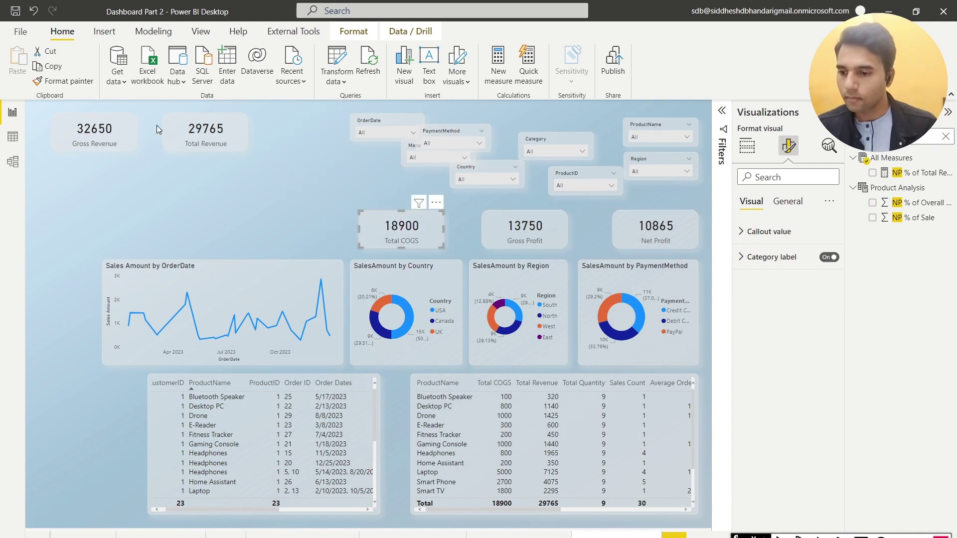
left_click_drag(206, 133, 273, 230)
left_click_drag(102, 146, 155, 242)
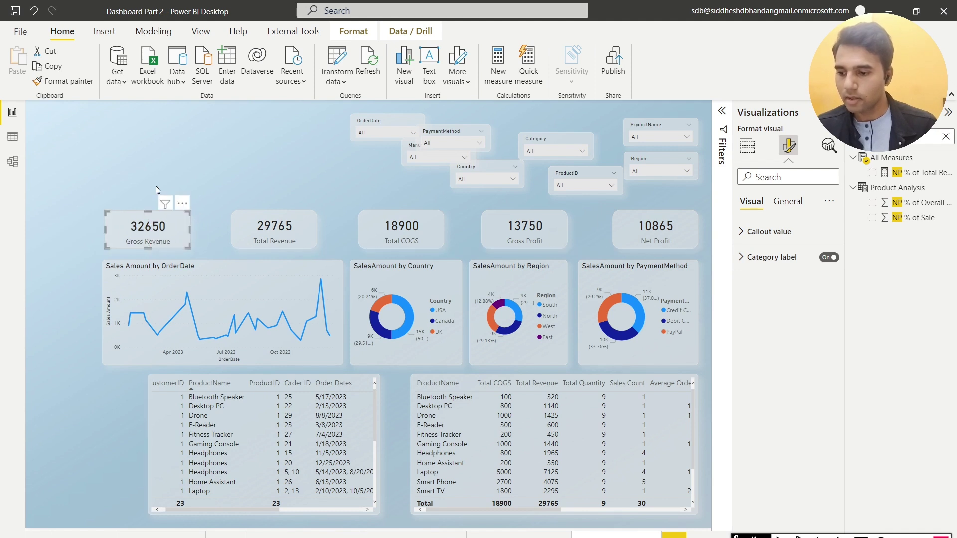
left_click(125, 181)
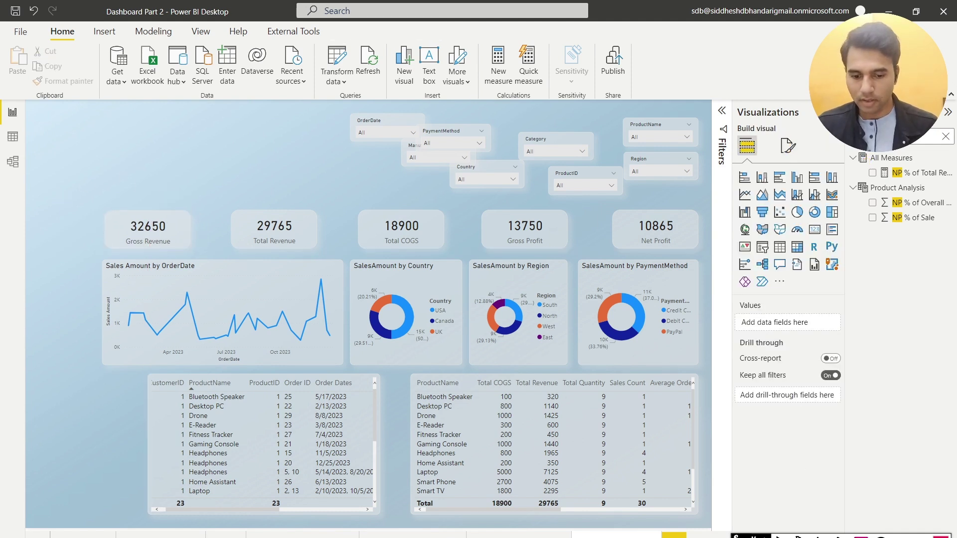
- Insert a rounded rectangle and shape it into a tall, narrow bar along the left edge of the canvas
left_click_drag(35, 140, 96, 450)
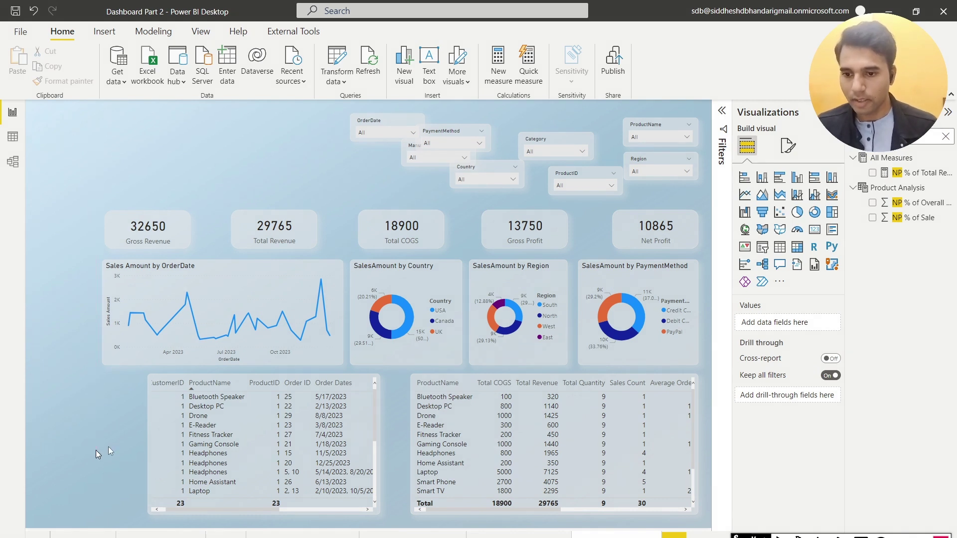
left_click(104, 31)
left_click(457, 65)
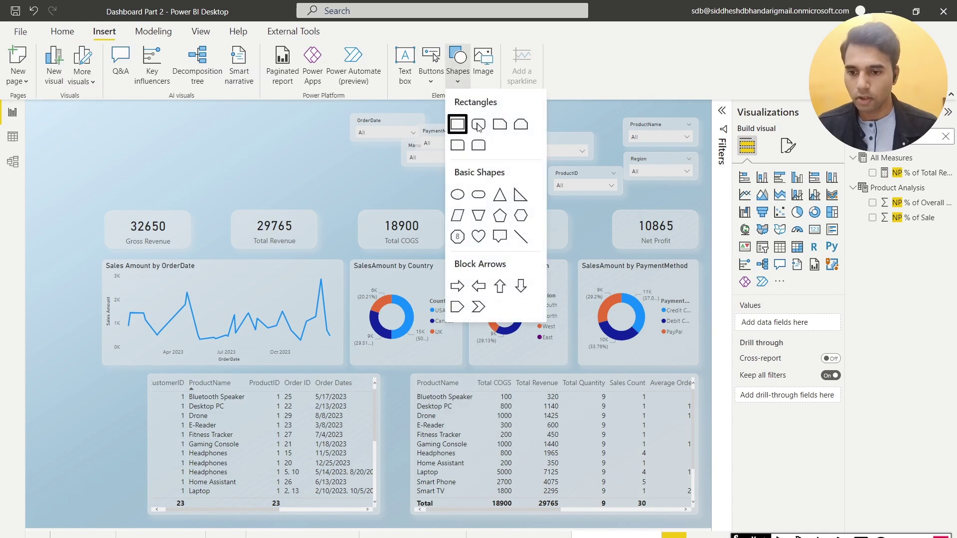
left_click_drag(69, 182, 100, 521)
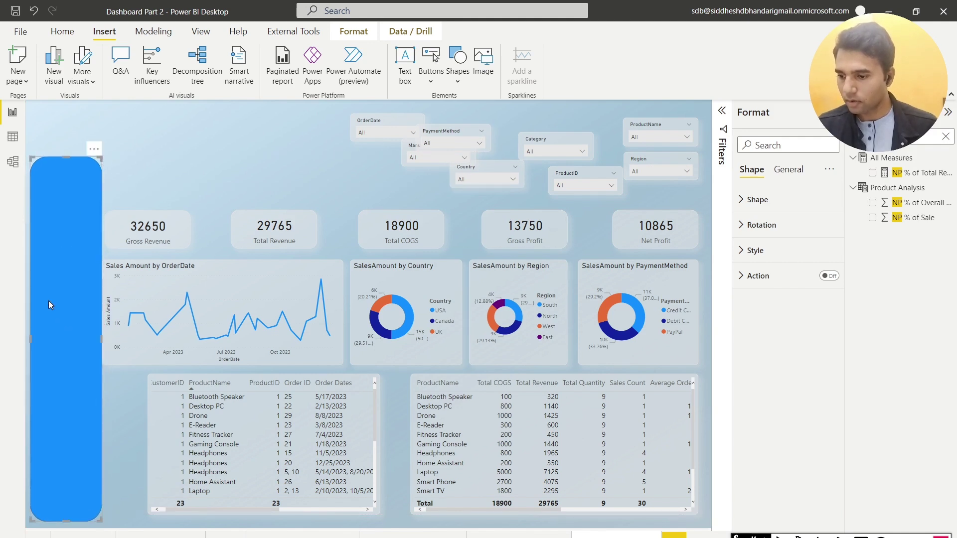
- Set the rounded corners of the rectangle to 12%
left_click(753, 200)
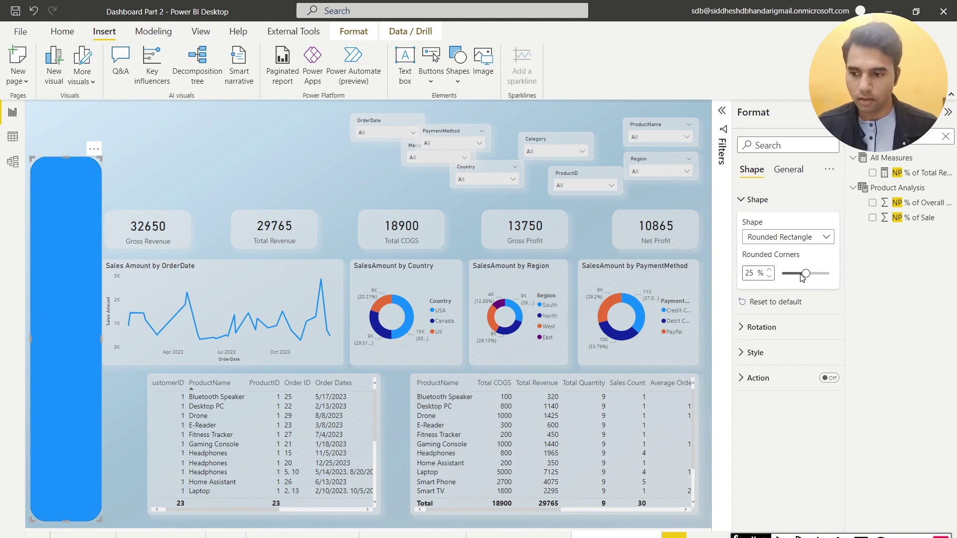
left_click_drag(803, 274, 795, 276)
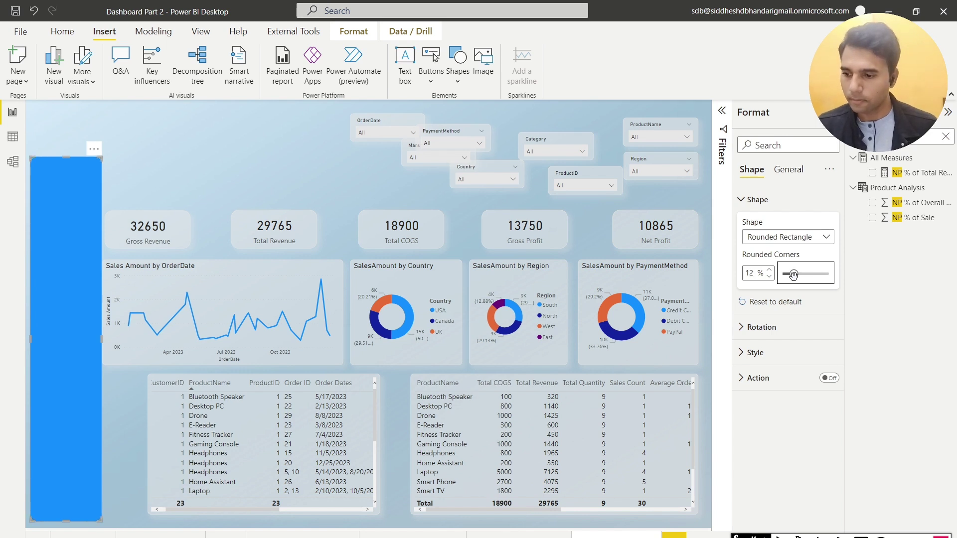
left_click(771, 206)
- Fill the side bar with White, 10% darker at 70% transparency and move the OrderDate slicer closer to the bar
left_click(762, 226)
left_click(762, 227)
left_click(757, 251)
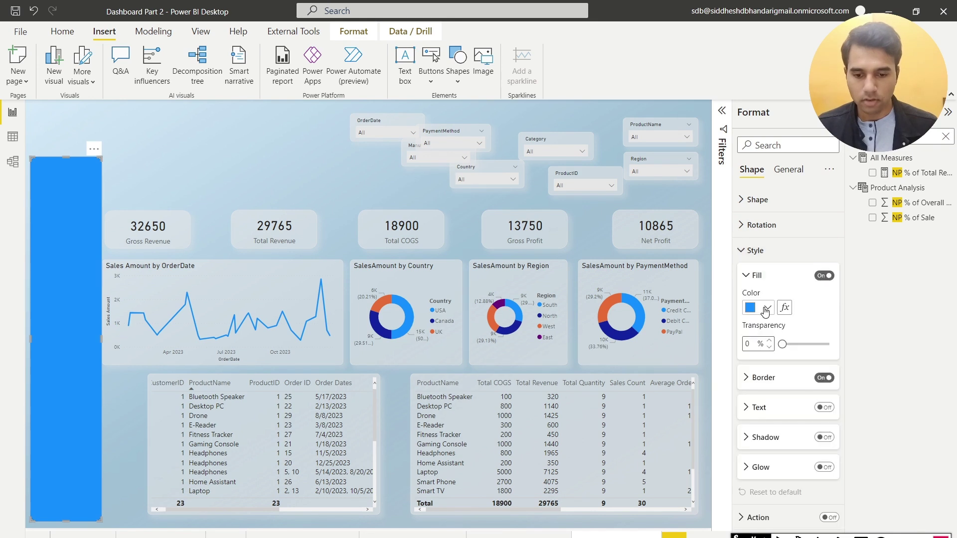
left_click(766, 309)
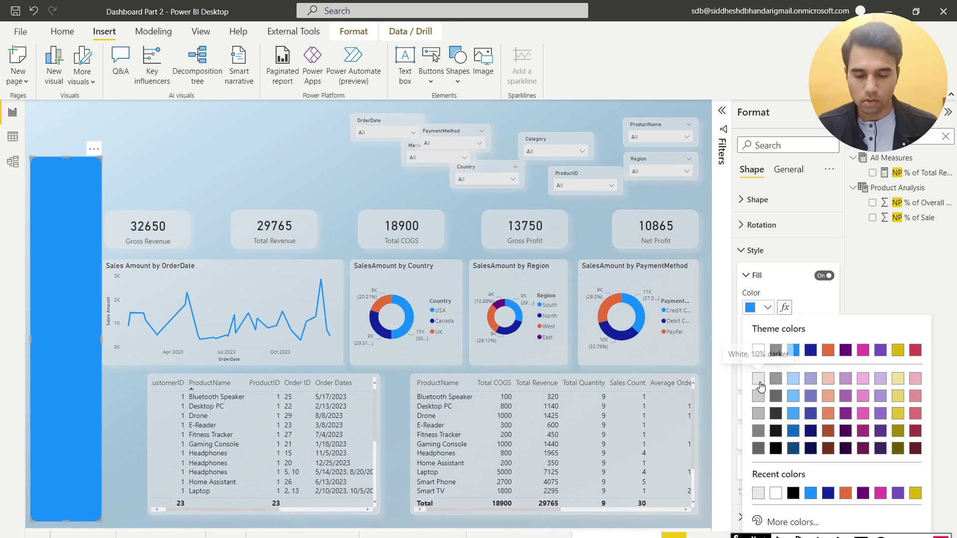
left_click(758, 379)
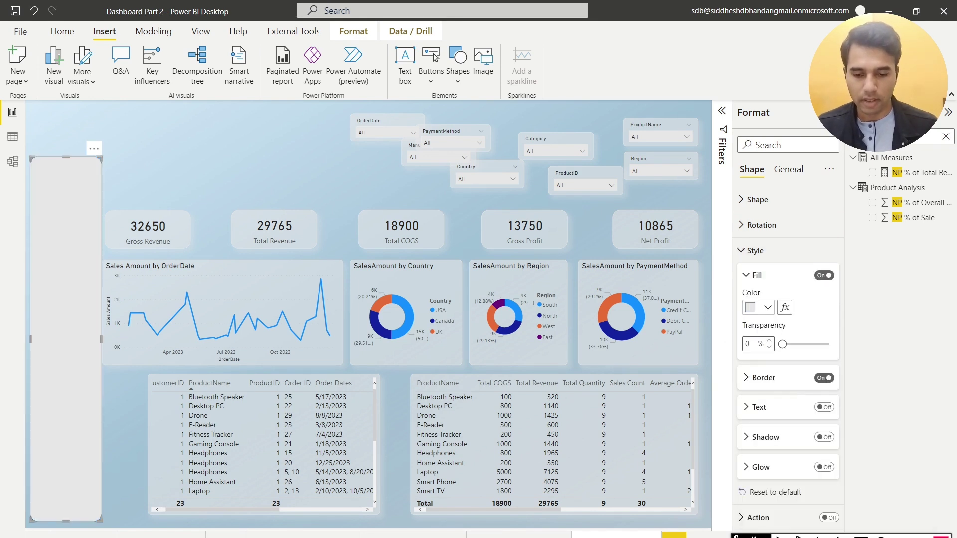
type("70")
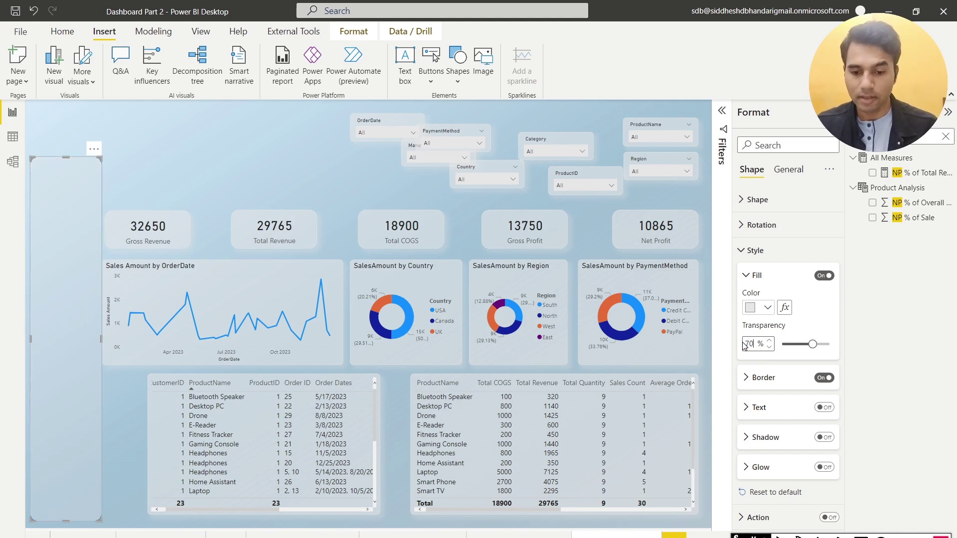
left_click(252, 162)
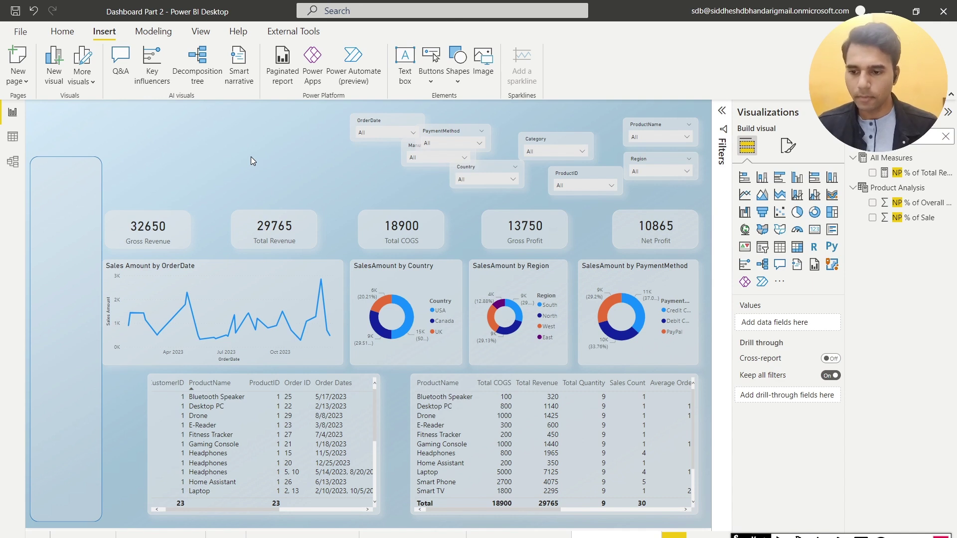
left_click_drag(364, 124, 52, 187)
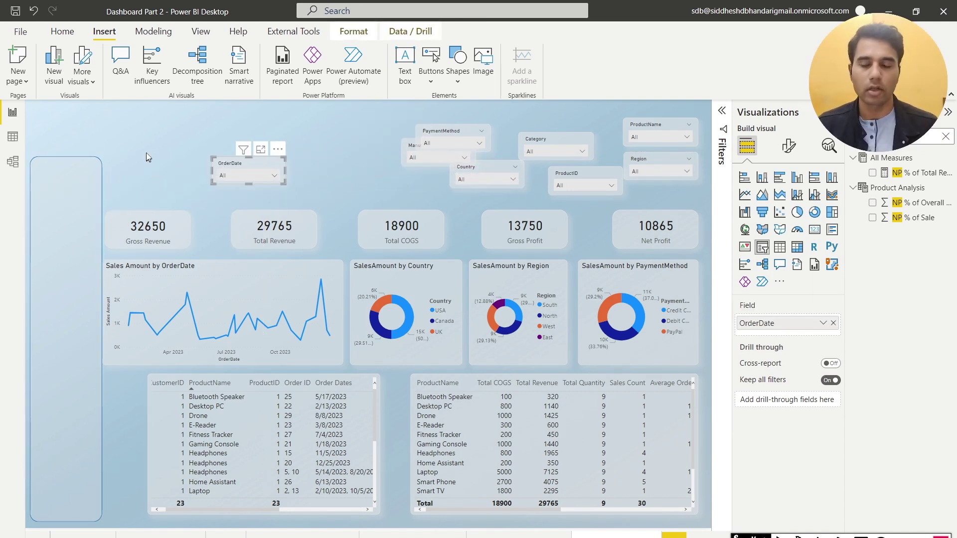
- Set the side bar's border color to White, 10% darker
left_click(81, 181)
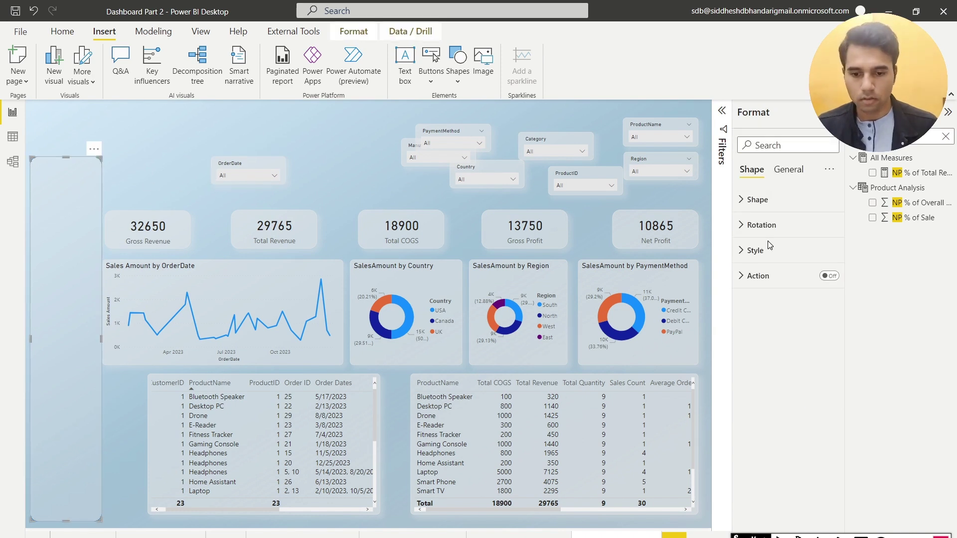
left_click(763, 250)
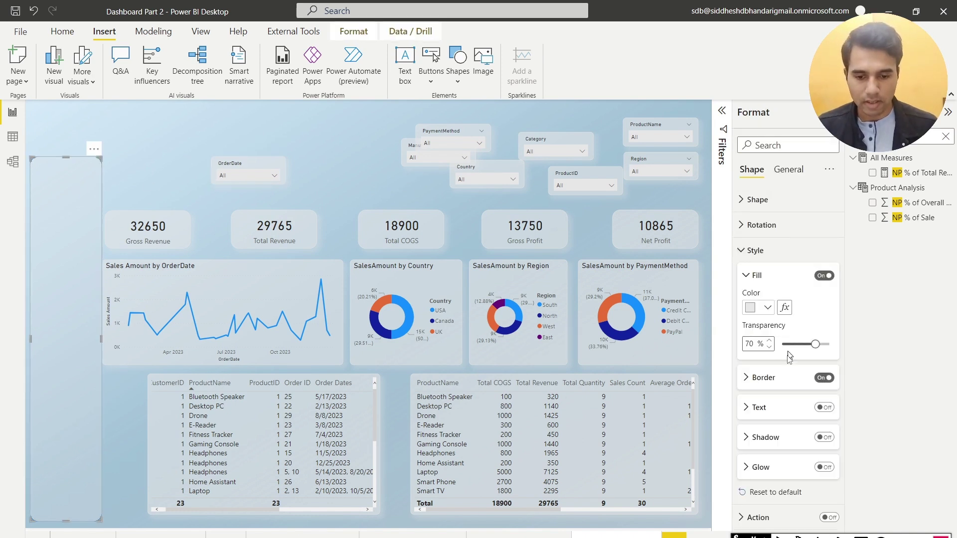
left_click(763, 379)
left_click(767, 410)
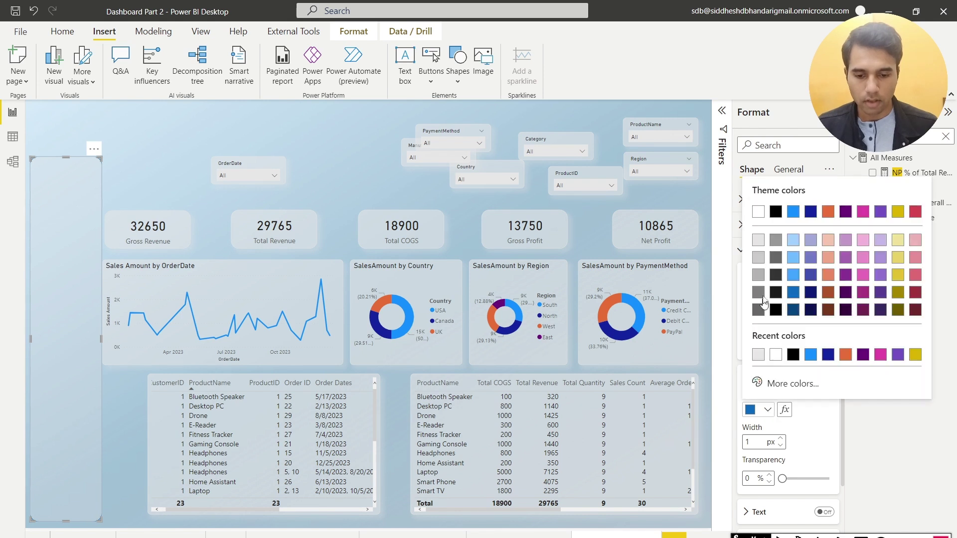
left_click(757, 241)
scroll(770, 438, "down", 3)
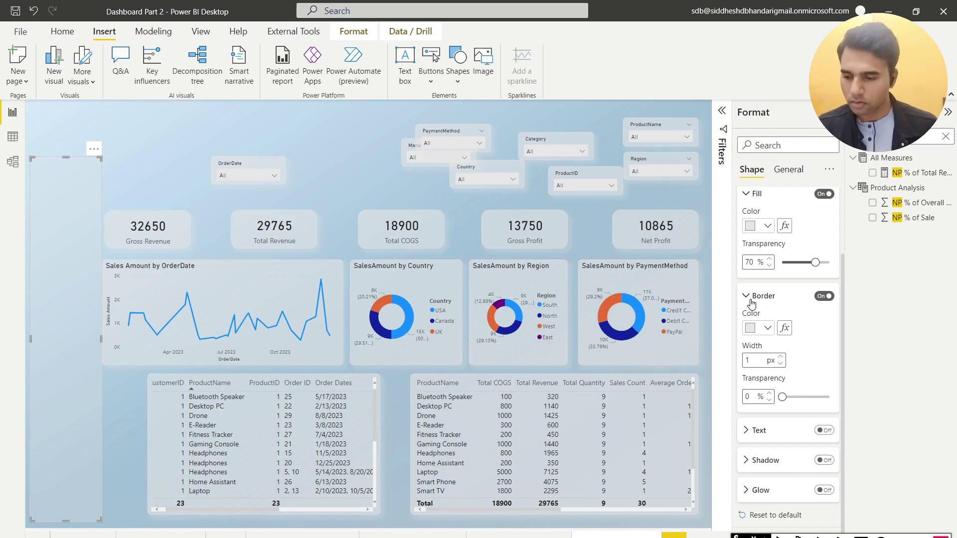
- Try adding a shadow to the side bar
left_click(762, 460)
left_click(828, 337)
left_click(823, 340)
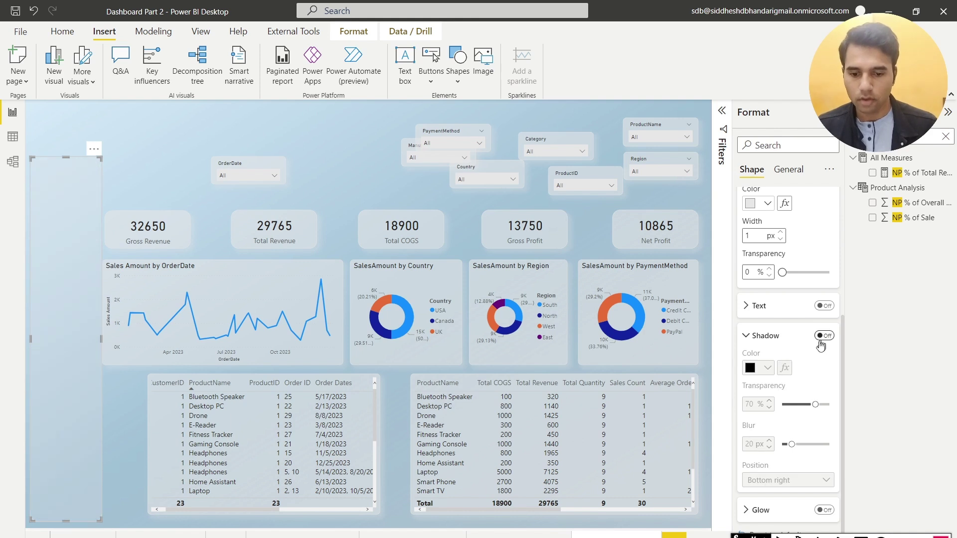
scroll(797, 365, "up", 5)
left_click(763, 378)
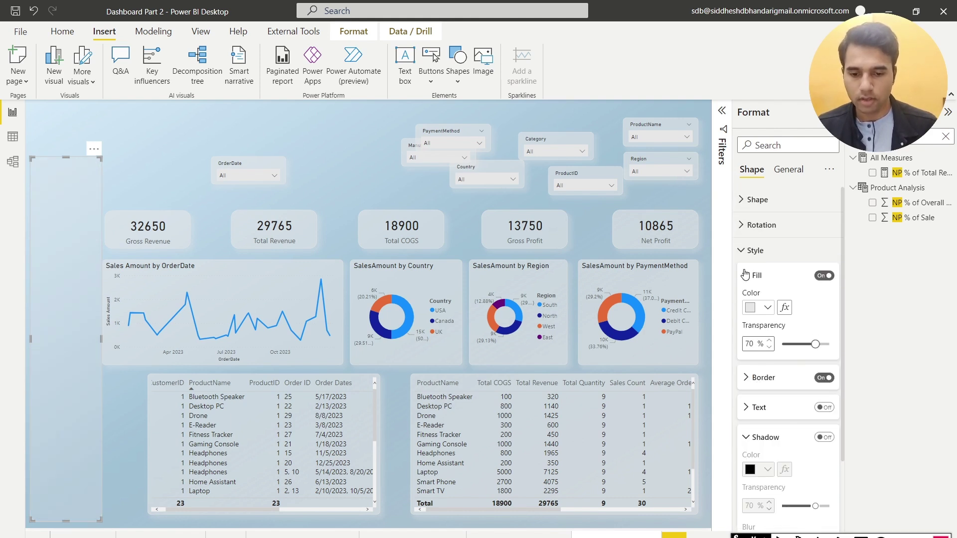
- Set the side bar's width to 175
left_click(785, 170)
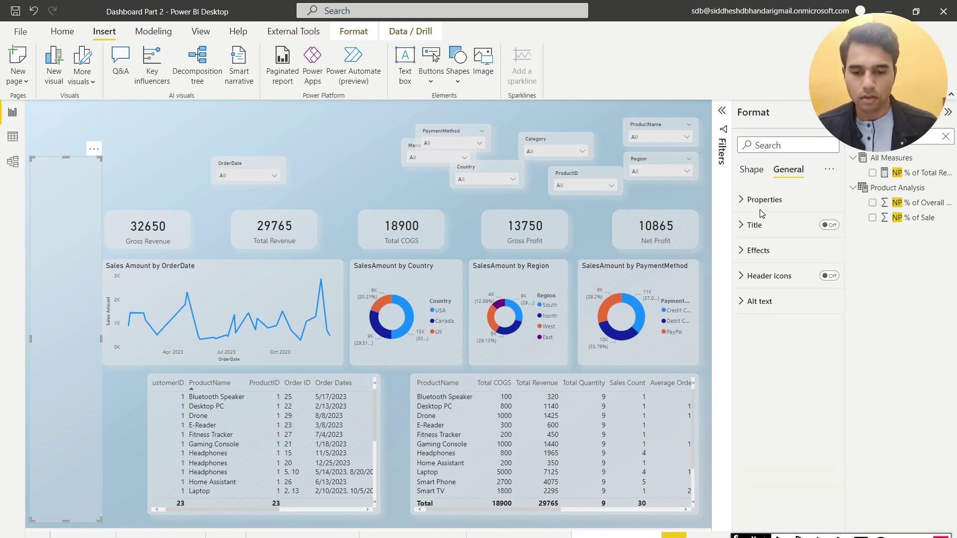
left_click(763, 200)
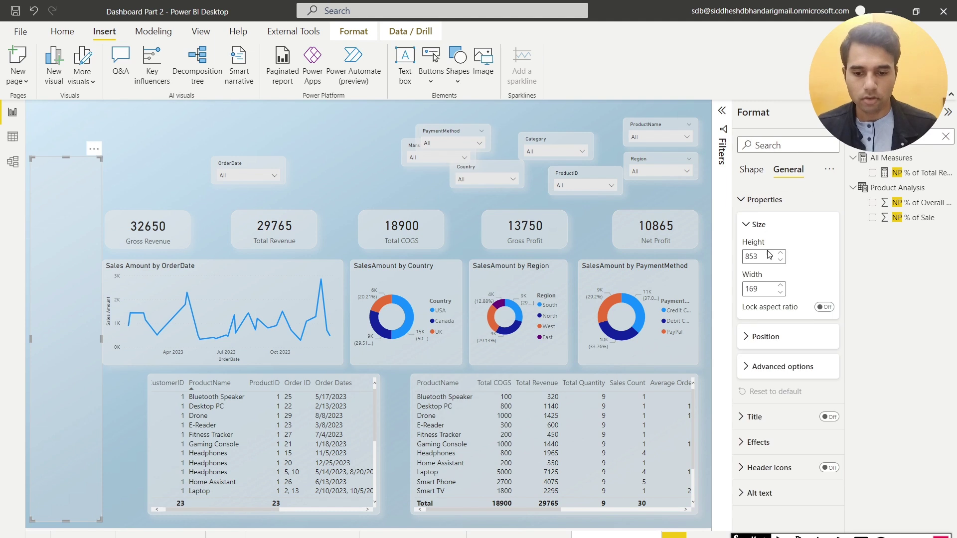
left_click(762, 288)
type("175")
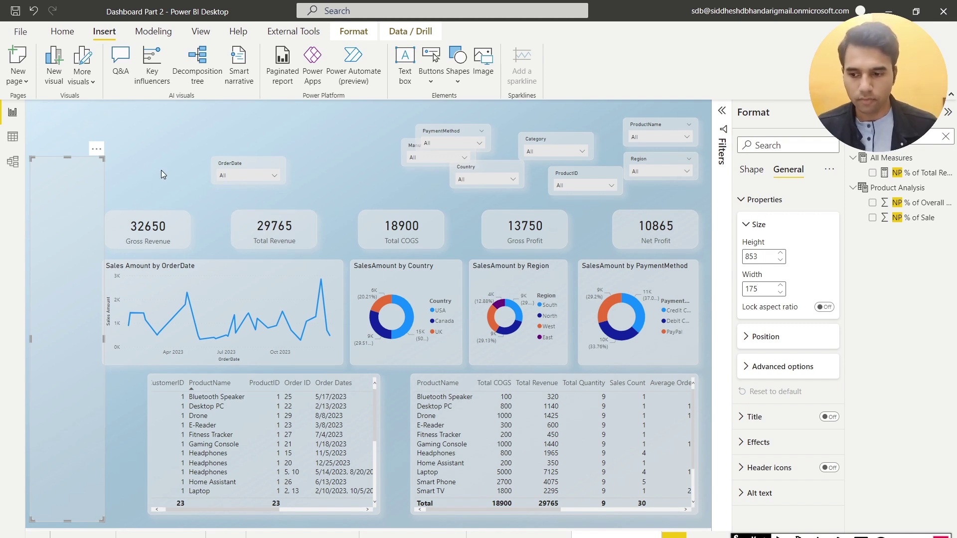
- Set the OrderDate slicer's width to 175
left_click(222, 166)
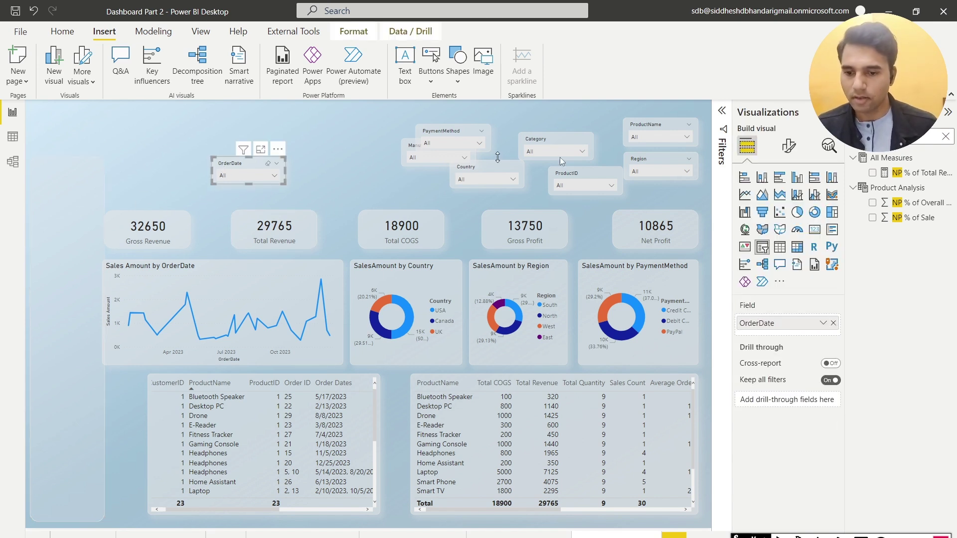
left_click(788, 146)
left_click(789, 209)
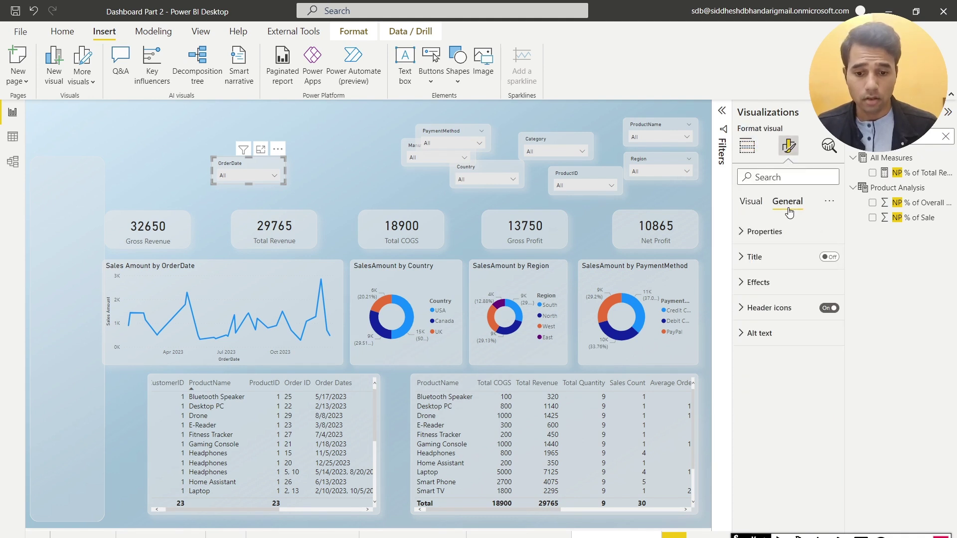
left_click(760, 231)
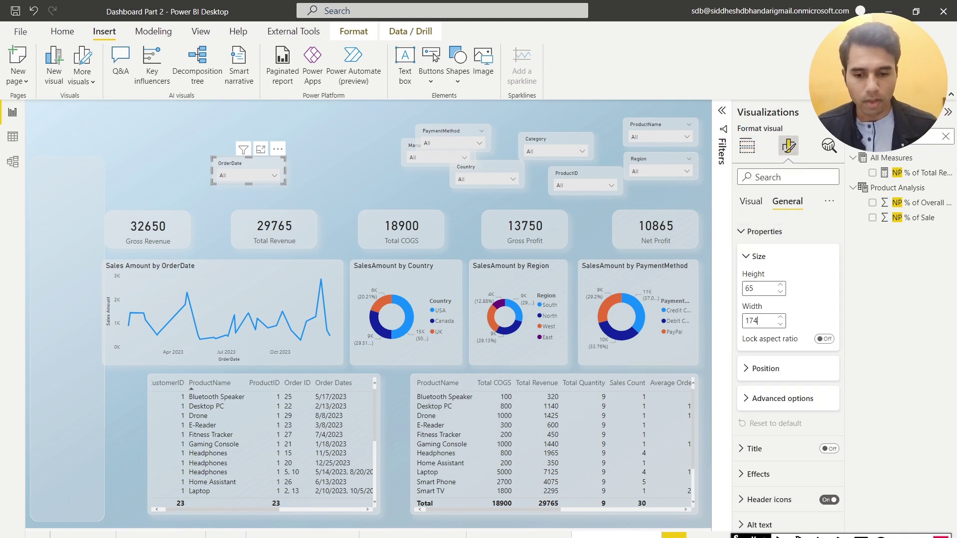
key("Up")
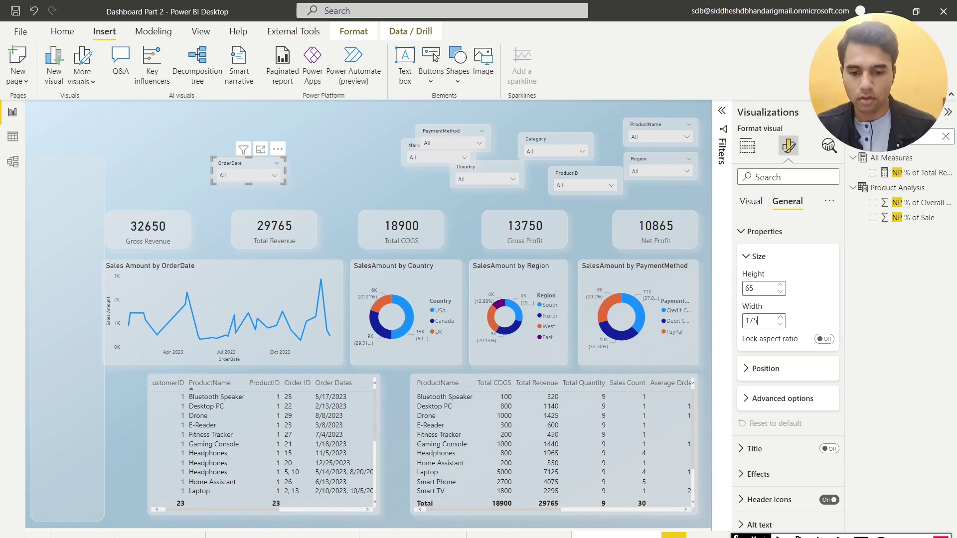
- Widen the side bar to 185 so it is wider than the slicers
left_click(100, 201)
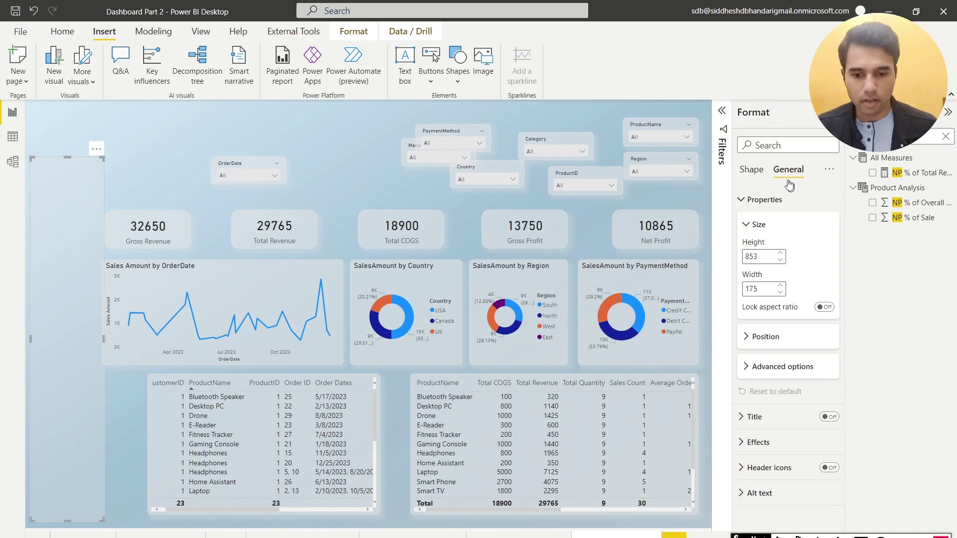
left_click_drag(756, 293, 742, 297)
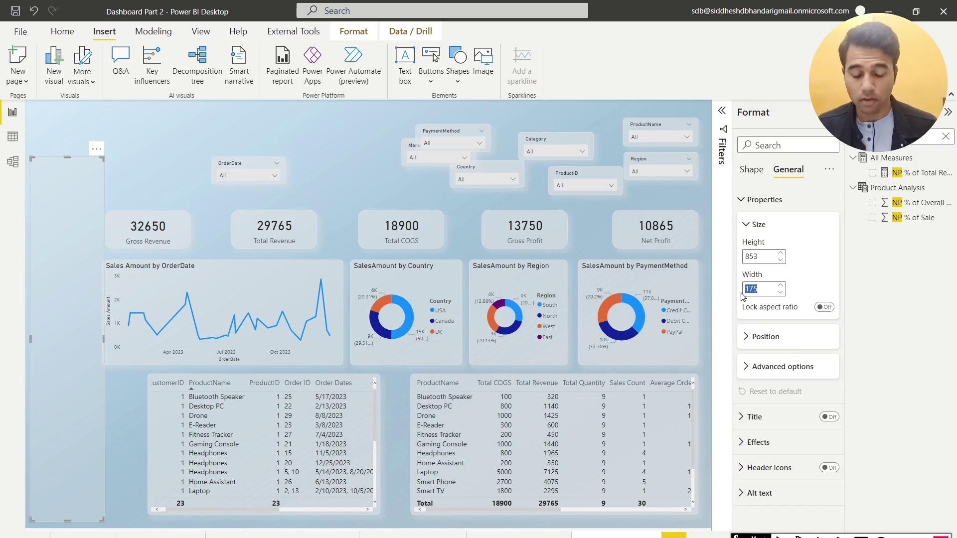
type("185")
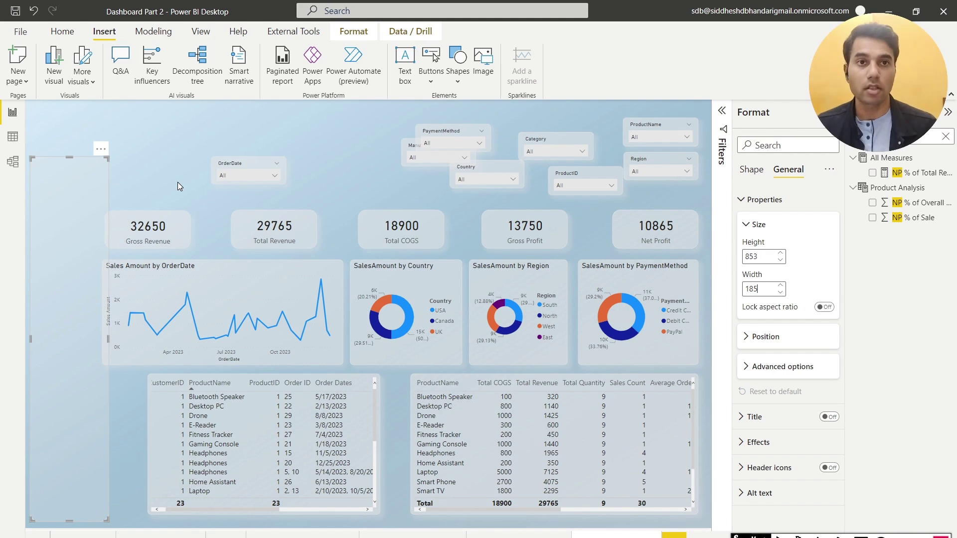
- Shift the Gross Revenue card, the line chart and the three donut charts to the right, clear of the side bar
left_click_drag(158, 214, 182, 230)
left_click_drag(623, 294, 629, 294)
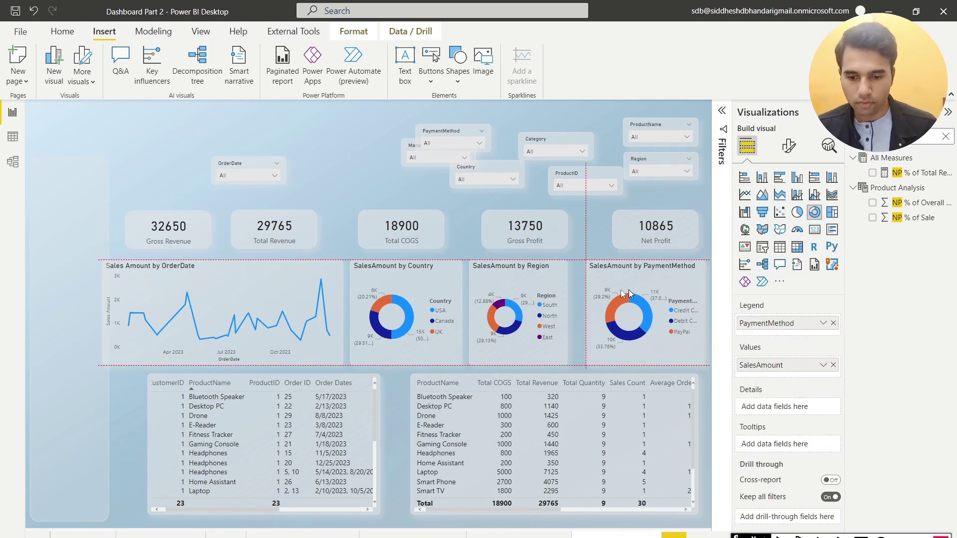
left_click_drag(531, 302, 536, 299)
left_click(459, 303)
left_click_drag(329, 299, 405, 311)
left_click(405, 311)
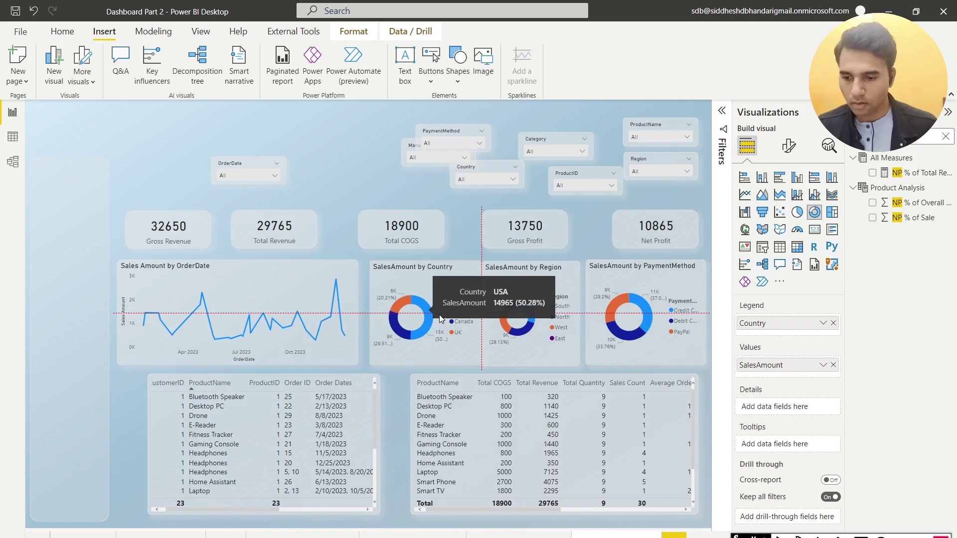
- Move the PaymentMethod slicer to the free area at the upper left of the canvas, above the Gross Revenue card
left_click(335, 168)
left_click(460, 134)
left_click_drag(460, 134, 207, 120)
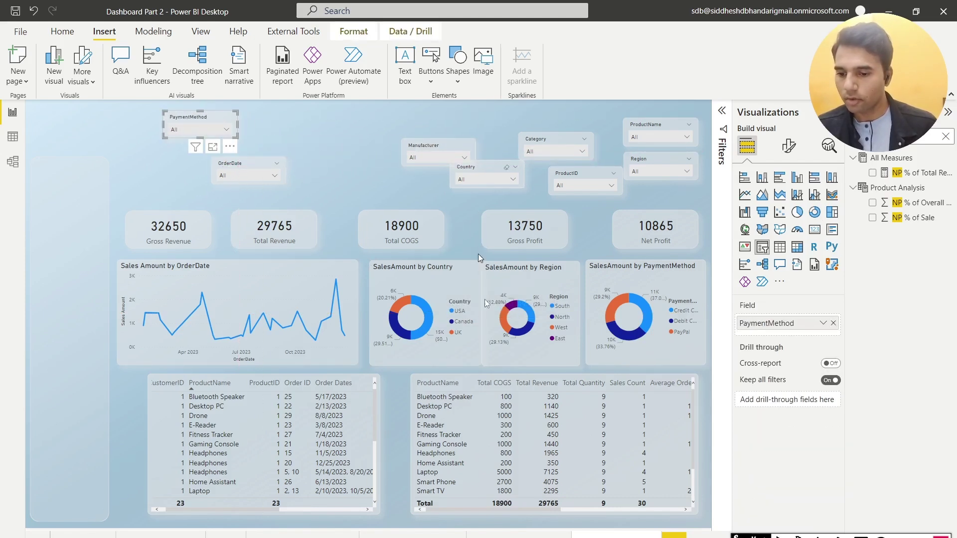
- Switch to PowerPoint to check the slicer order in the planned dashboard layout, and return to Power BI
key("alt+Tab")
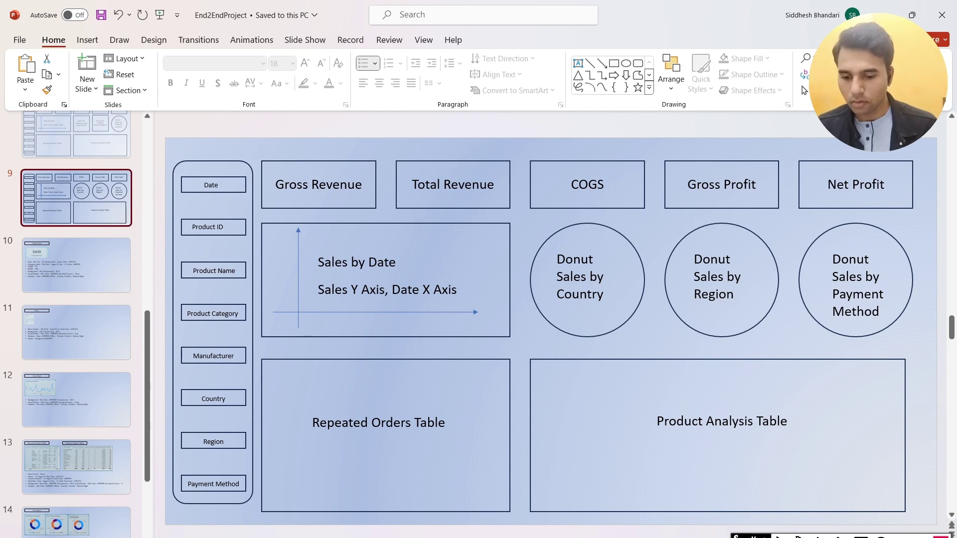
mouse_move(647, 536)
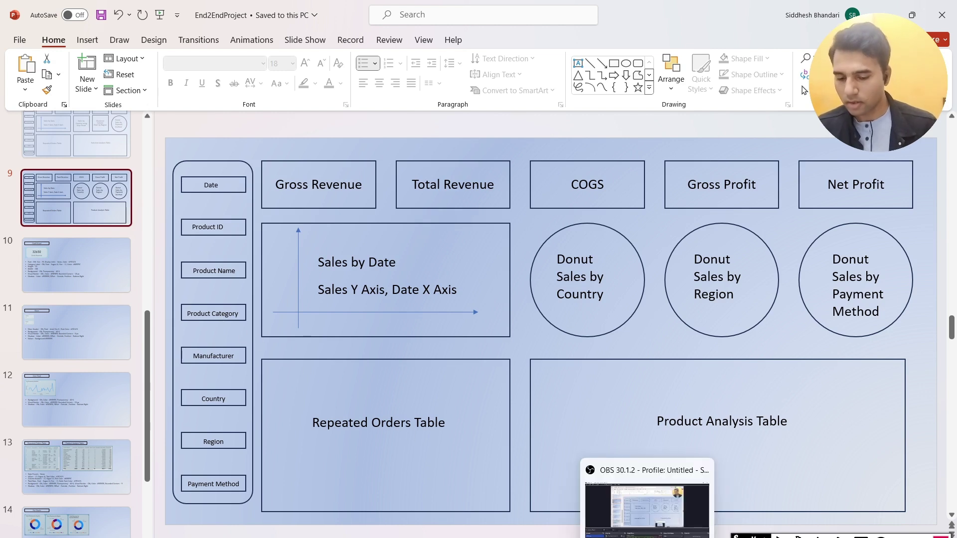
left_click(627, 535)
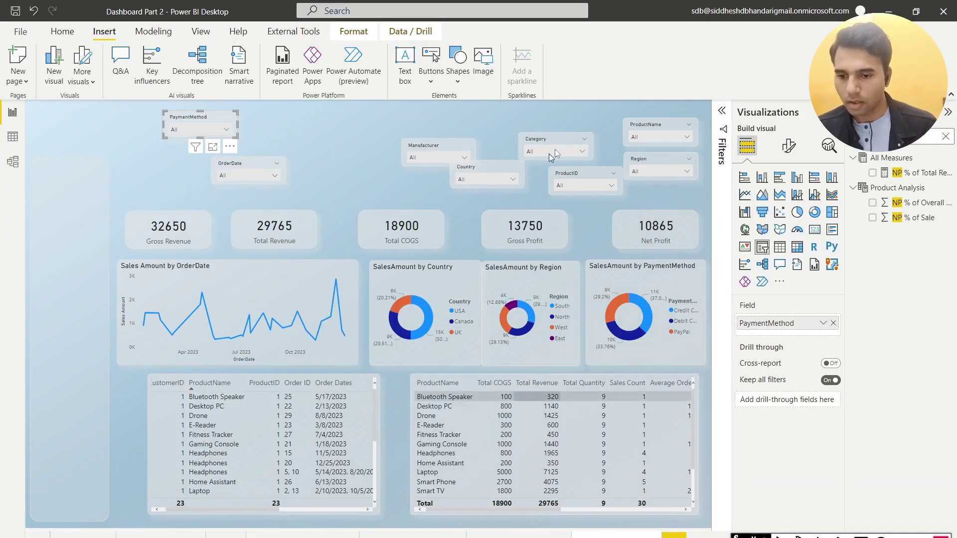
- Move the OrderDate slicer slightly up and to the right, and send the side bar to the back of the visuals
left_click(217, 156)
left_click_drag(254, 168, 274, 150)
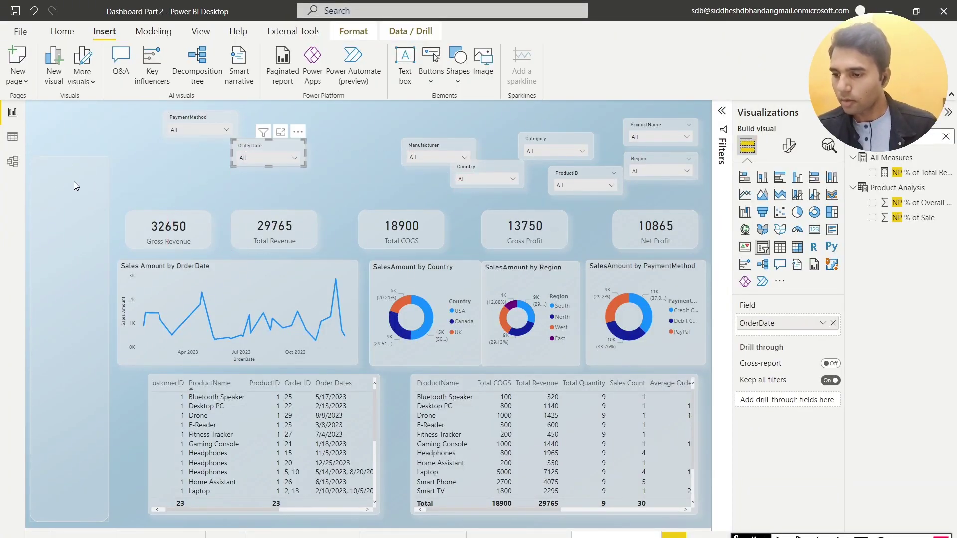
left_click(72, 182)
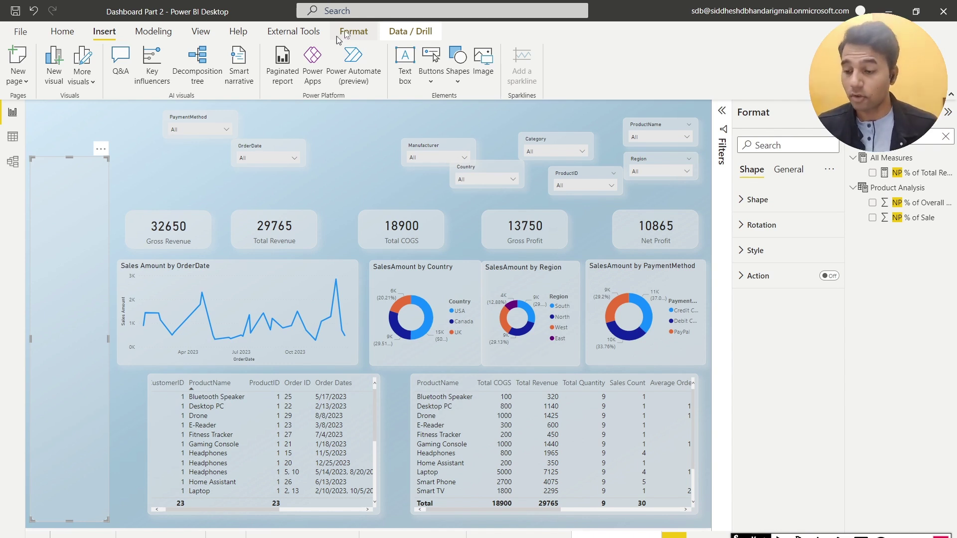
left_click(343, 33)
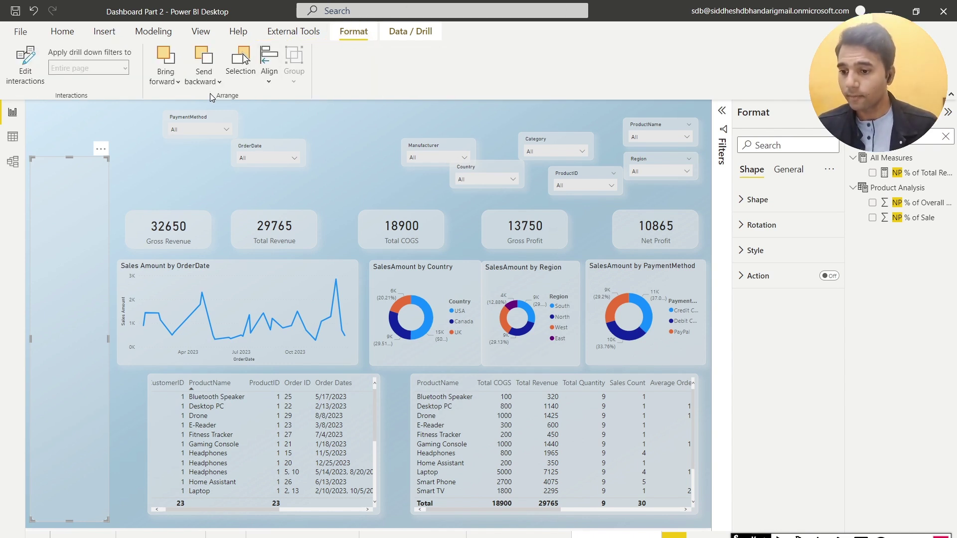
left_click(204, 89)
left_click(216, 123)
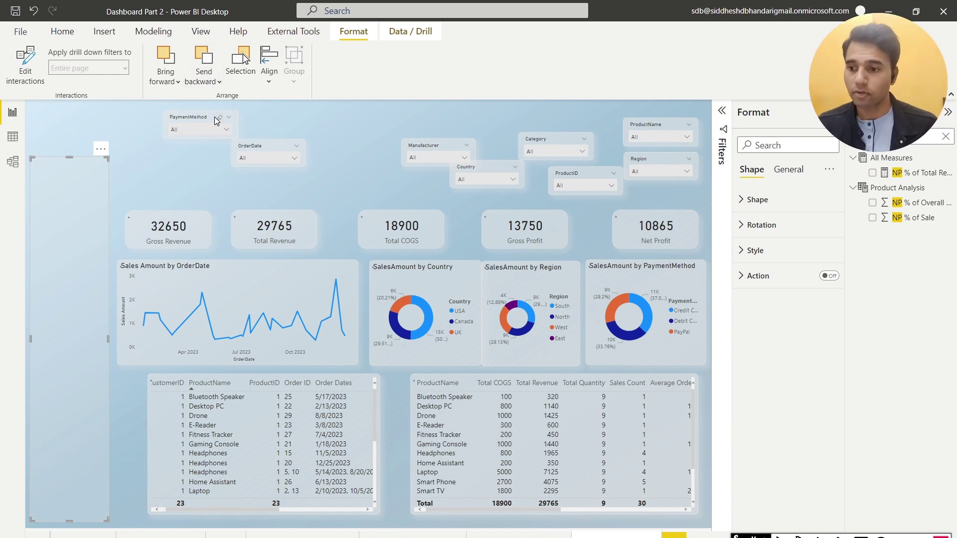
left_click(116, 184)
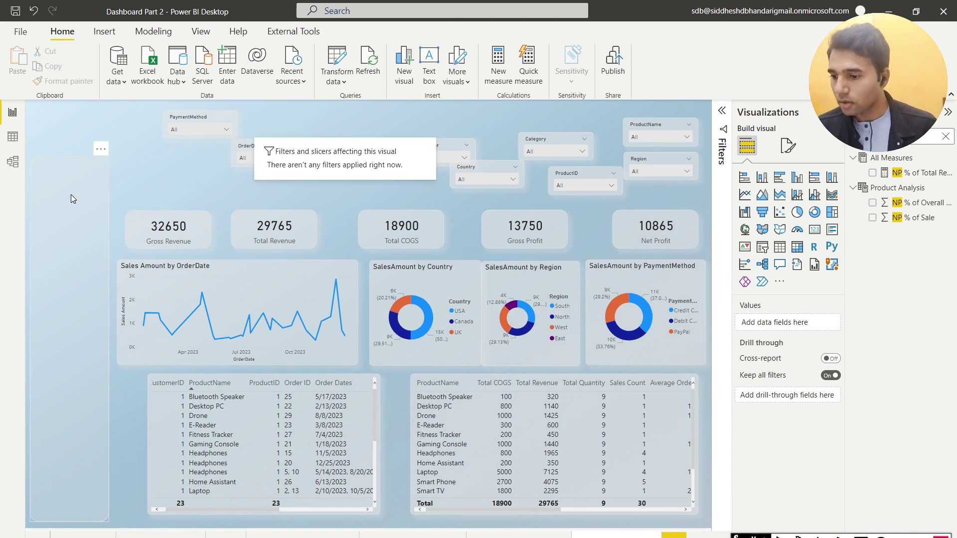
- Place the OrderDate, ProductID and ProductName slicers one below another at the top of the side bar
left_click_drag(235, 151, 37, 190)
left_click(209, 147)
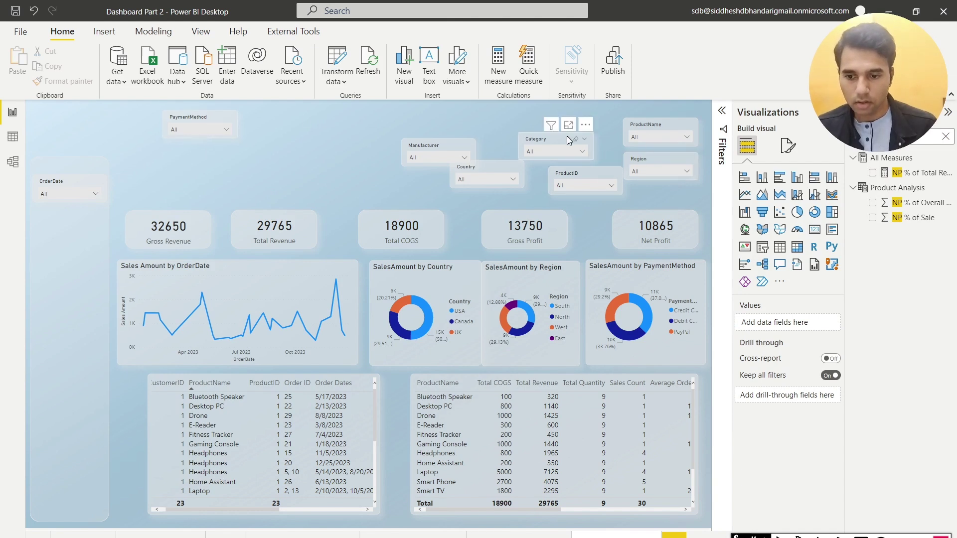
left_click_drag(571, 177, 58, 230)
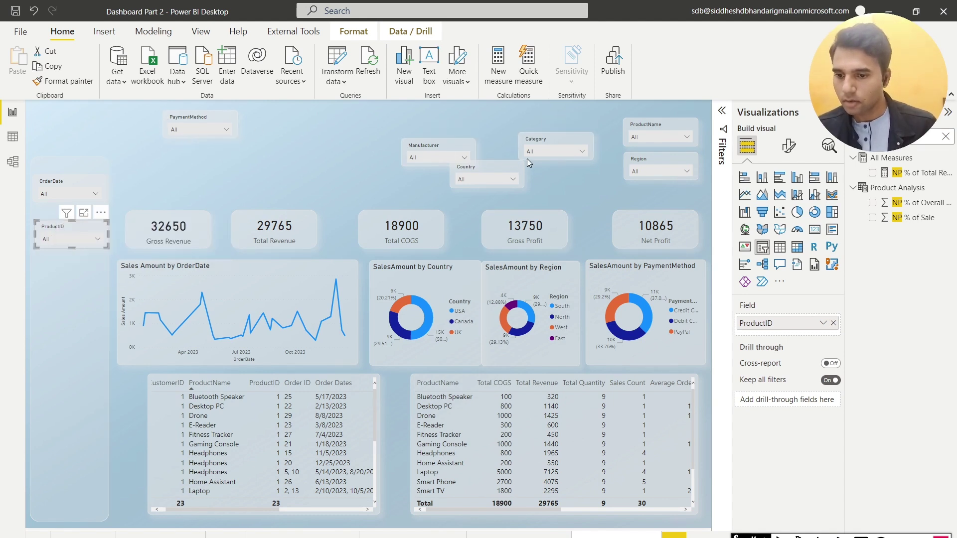
left_click_drag(652, 125, 62, 280)
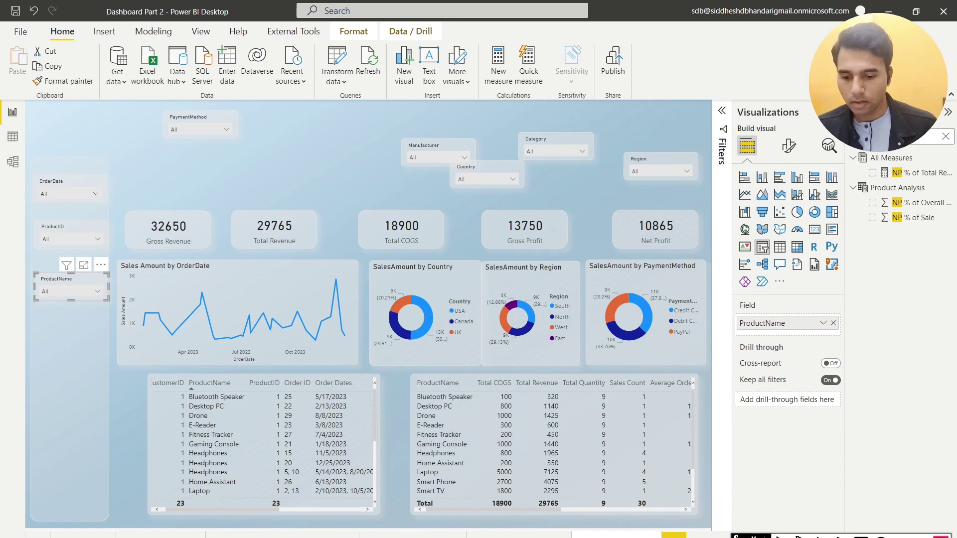
- Check the planned layout, and stack the Manufacturer, Category, Country, Region and PaymentMethod slicers in that order below ProductName on the side bar
key("alt+Tab")
key("alt+Tab")
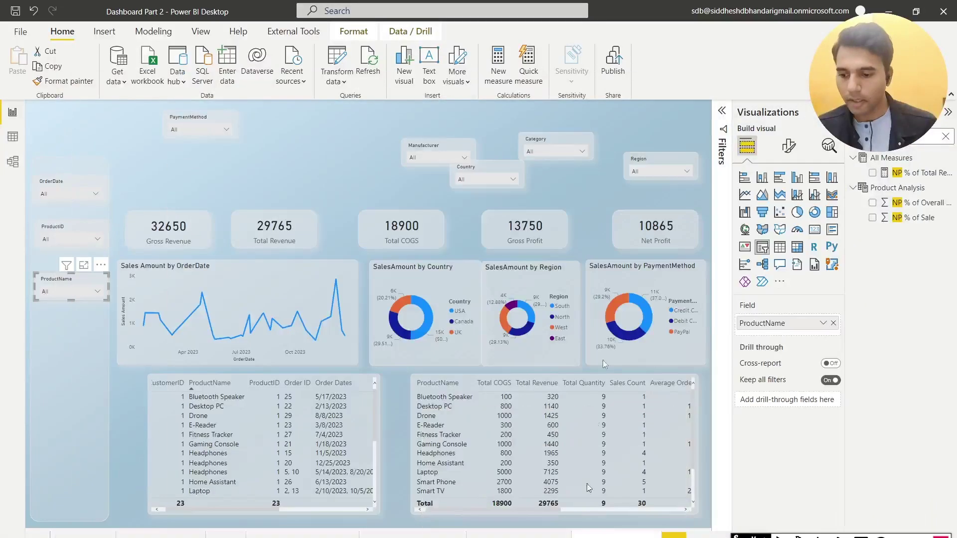
left_click_drag(441, 147, 72, 343)
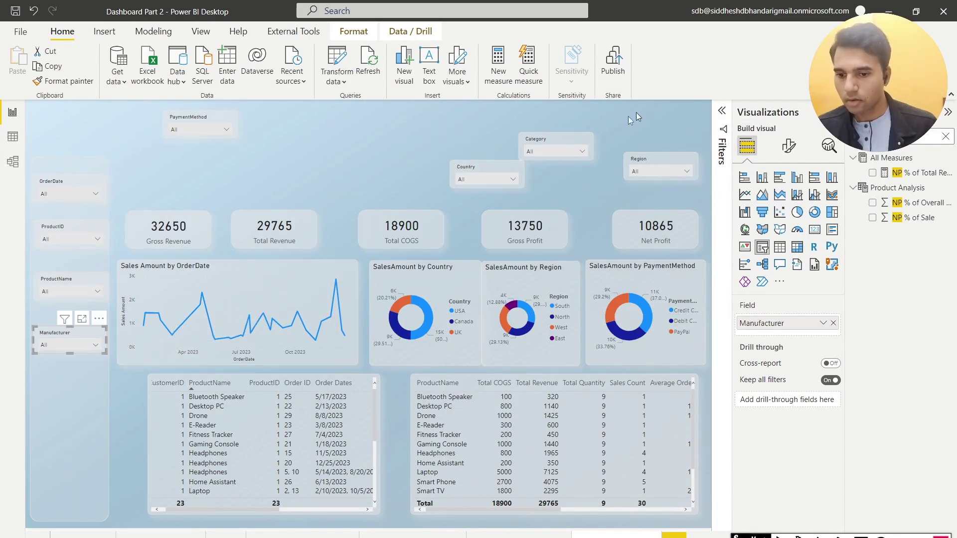
left_click_drag(548, 142, 378, 310)
left_click_drag(155, 377, 82, 382)
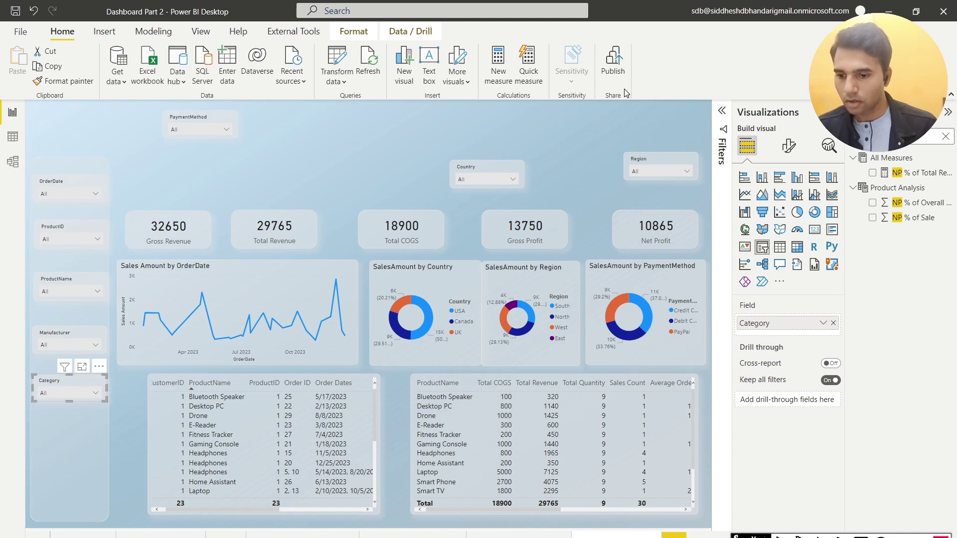
left_click_drag(486, 164, 59, 423)
left_click_drag(653, 150, 61, 465)
left_click_drag(194, 130, 69, 437)
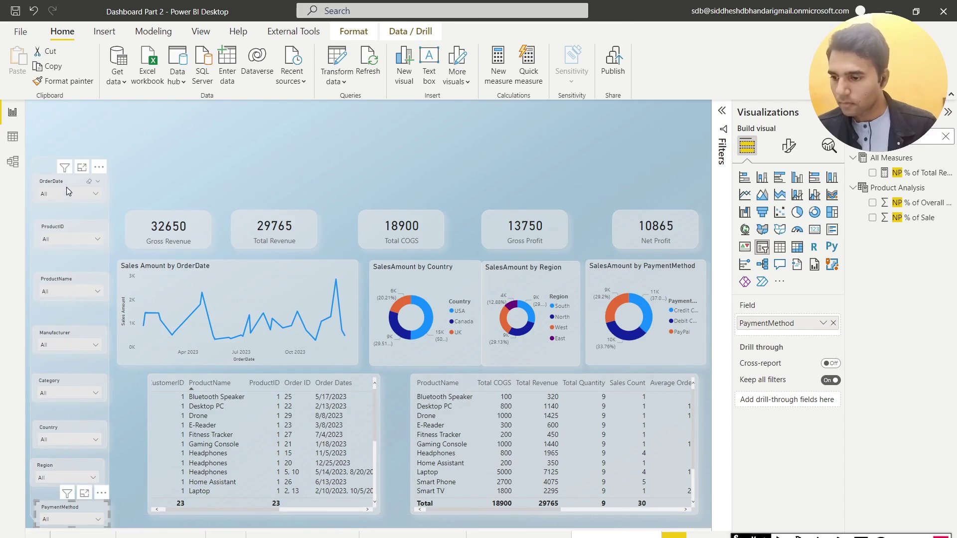
- Shift all eight slicers upward on the side bar so that the whole stack, including PaymentMethod, fits inside it
left_click_drag(66, 181, 67, 171)
left_click_drag(65, 227, 62, 214)
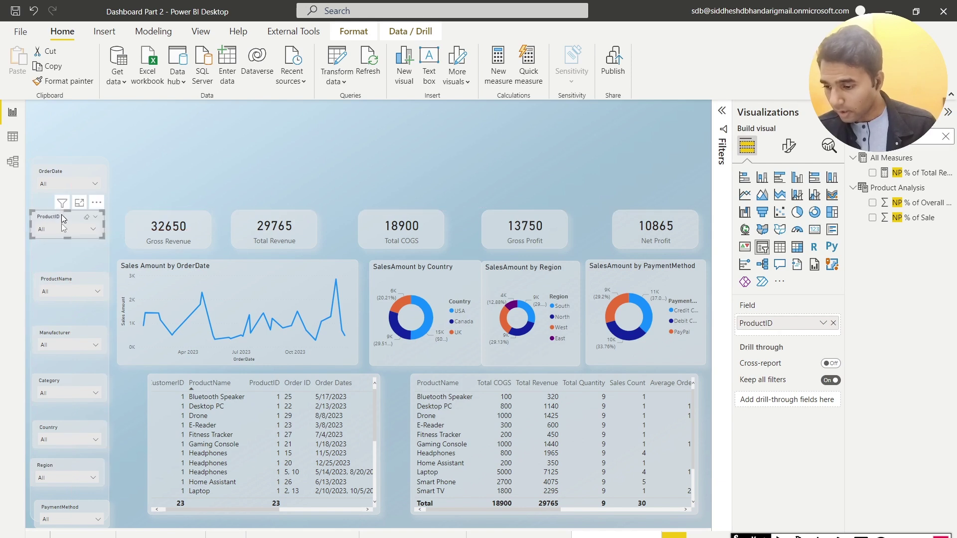
left_click_drag(60, 280, 58, 260)
left_click_drag(56, 333, 55, 300)
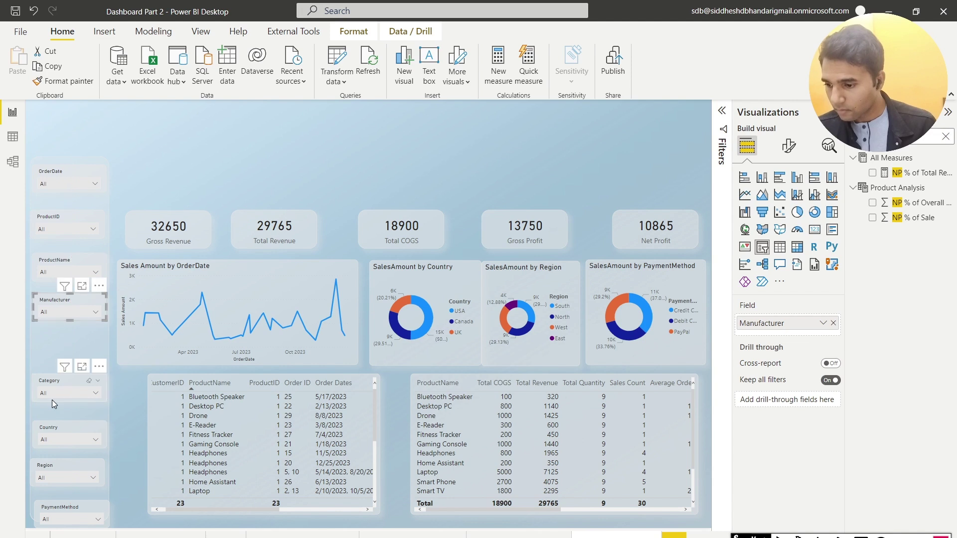
left_click_drag(54, 382, 57, 349)
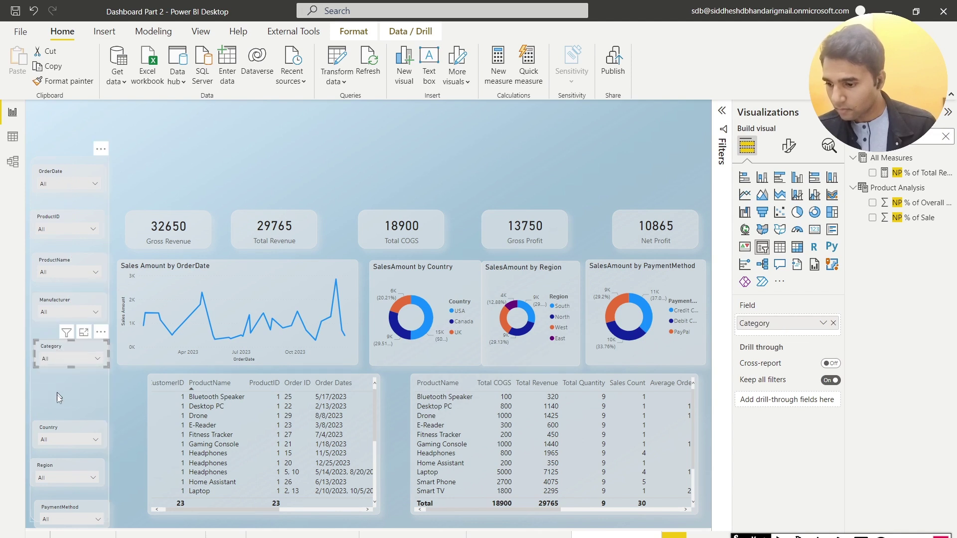
left_click_drag(58, 432, 58, 392)
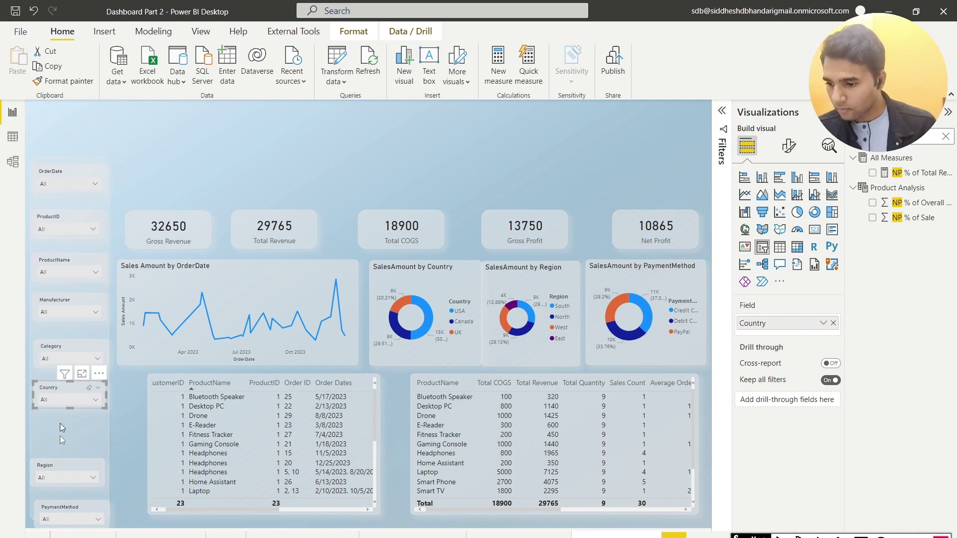
left_click_drag(60, 466, 60, 431)
left_click_drag(61, 508, 61, 476)
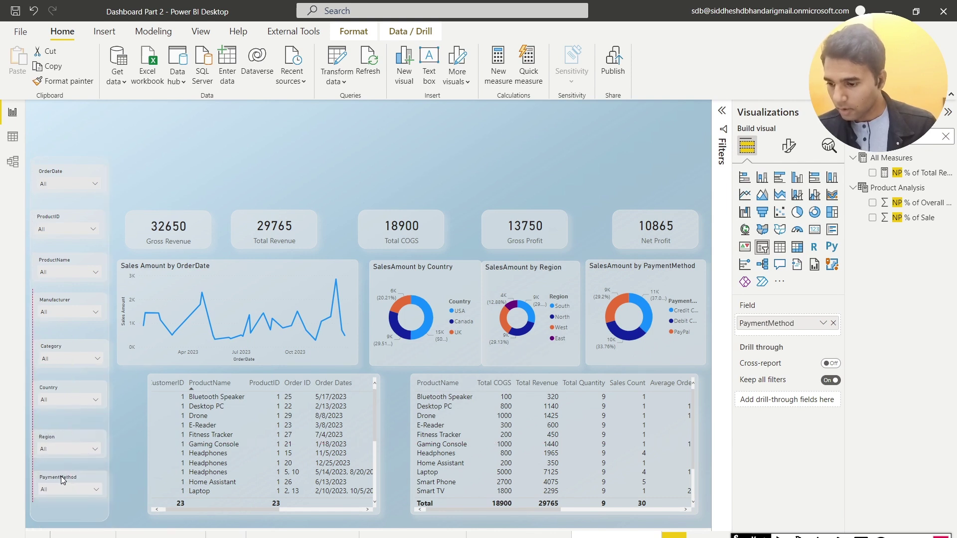
left_click(124, 487)
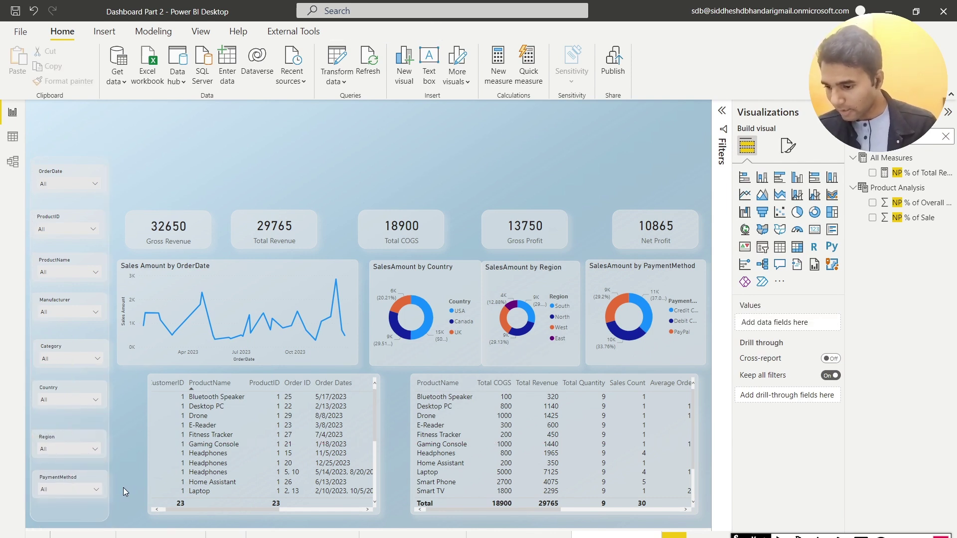
- Select all eight slicers on the side bar, from OrderDate to PaymentMethod, and align them to a common center
left_click(43, 173)
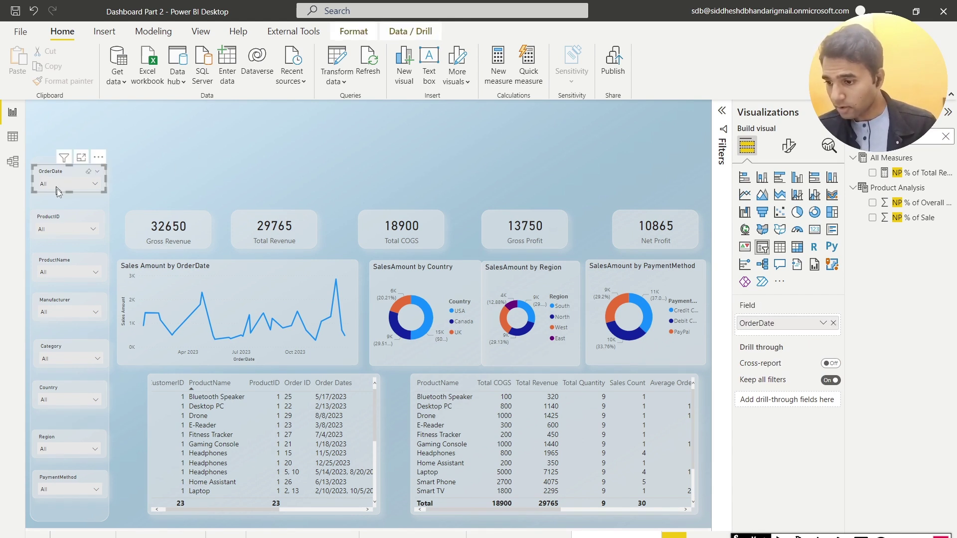
left_click(55, 222, "ctrl")
left_click(57, 262, "ctrl")
left_click(58, 301, "ctrl")
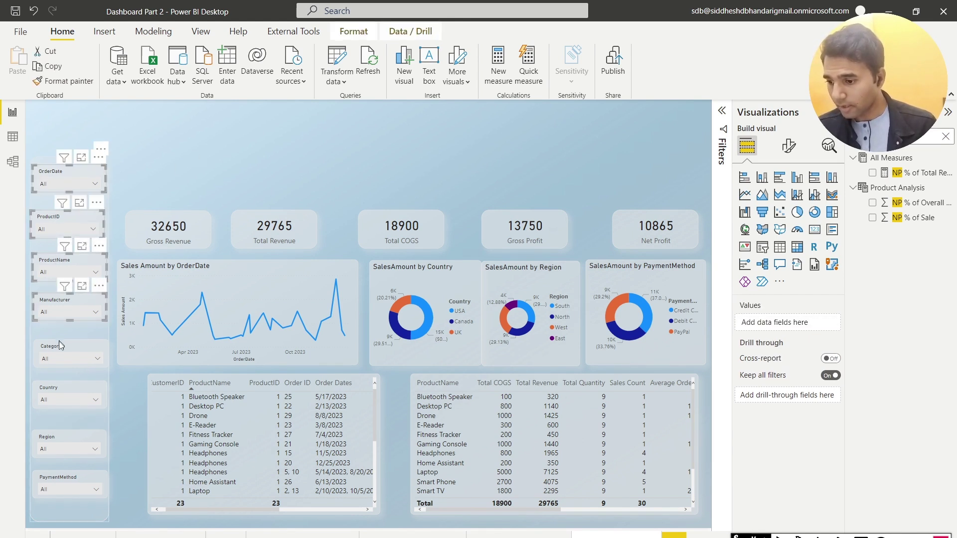
left_click(59, 348, "ctrl")
left_click(60, 388, "ctrl")
left_click(58, 446, "ctrl")
left_click(60, 478, "ctrl")
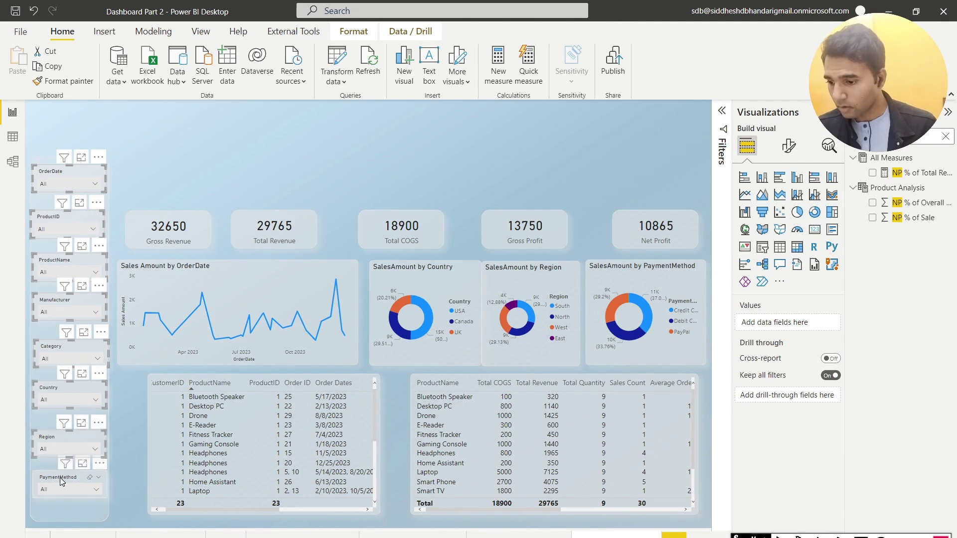
left_click(353, 31)
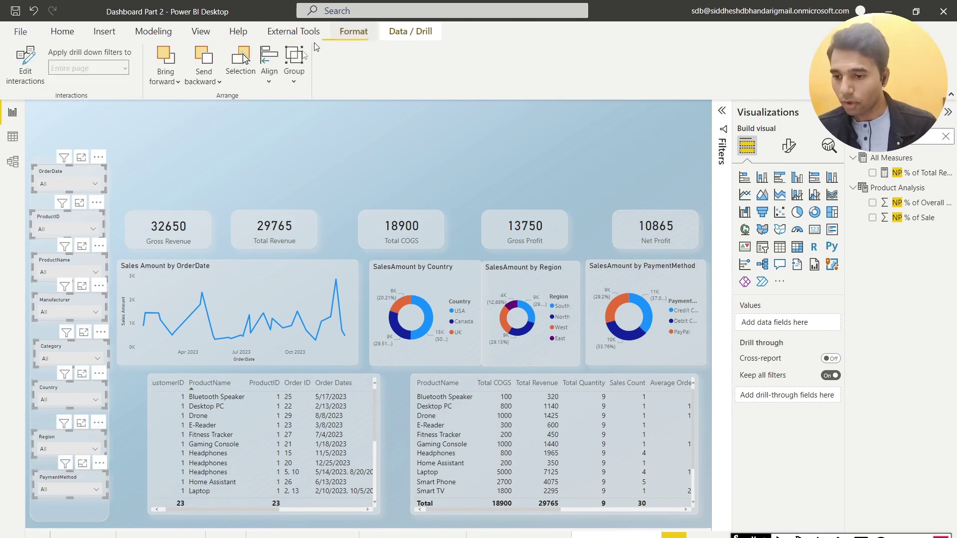
left_click(269, 81)
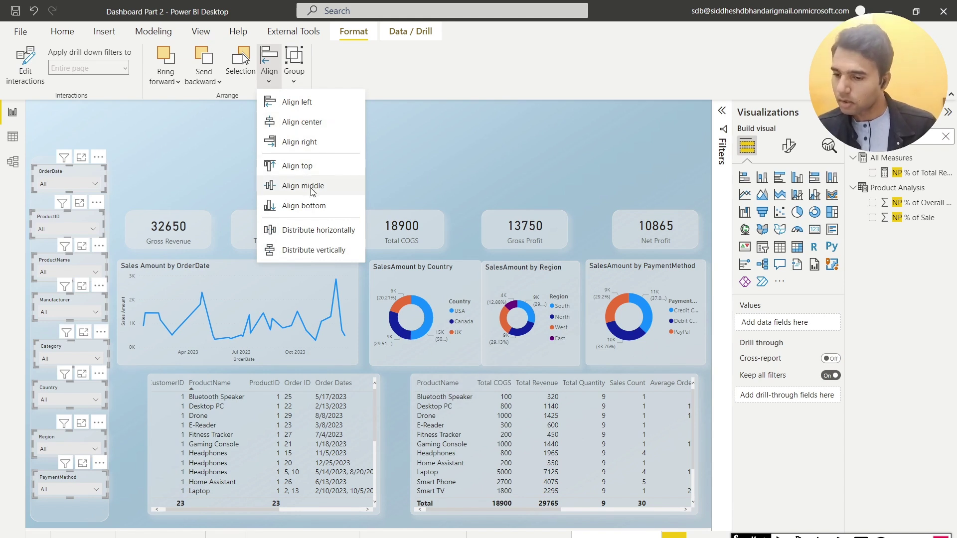
left_click(309, 122)
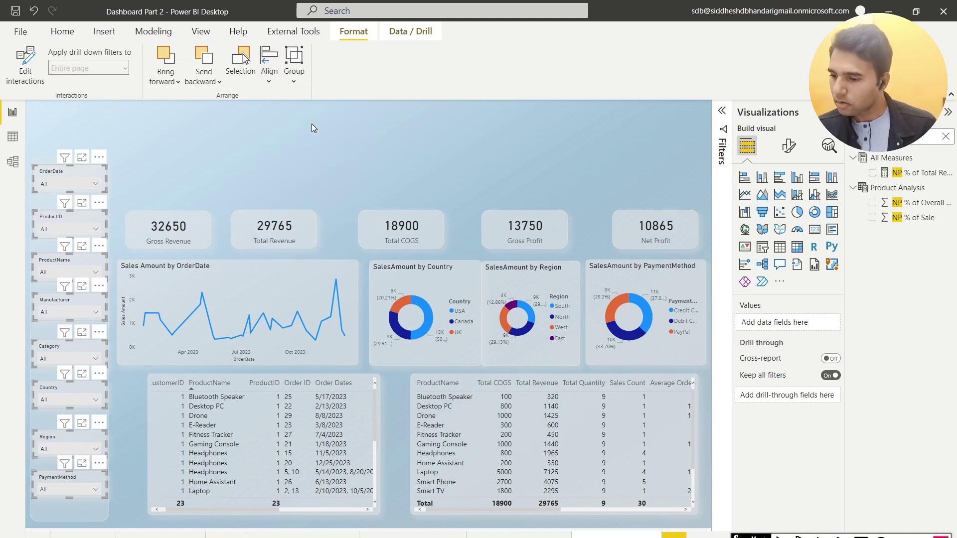
- Distribute the eight selected slicers vertically with equal spacing, and clear the selection
left_click(278, 79)
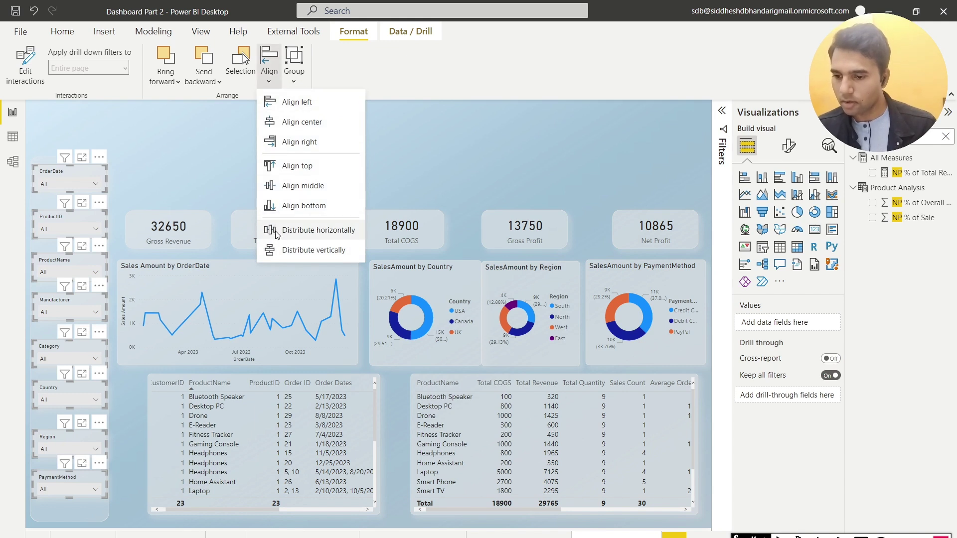
left_click(282, 251)
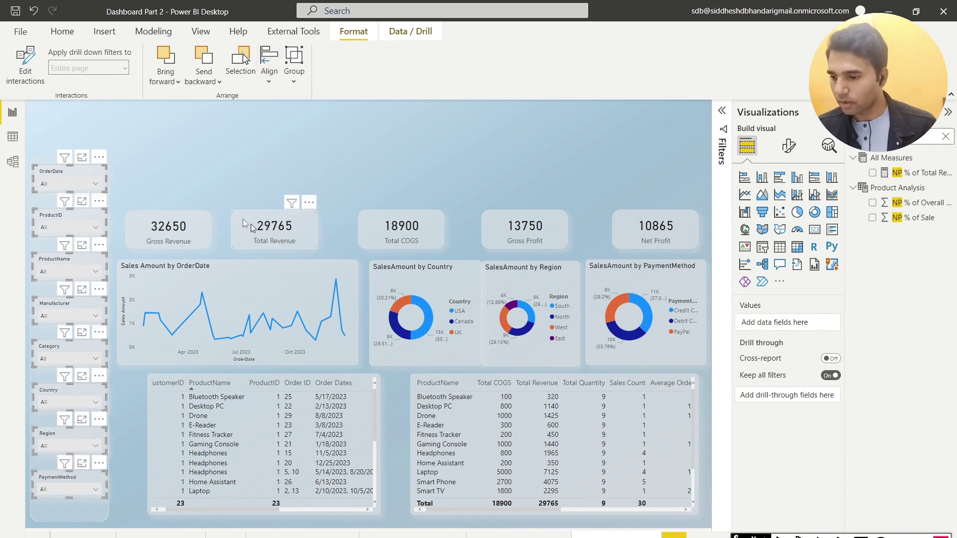
left_click(207, 169)
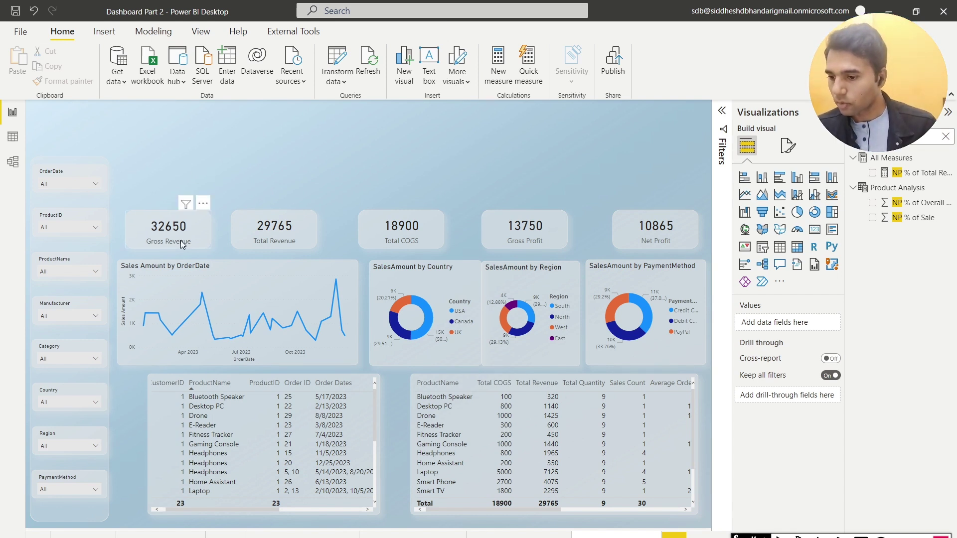
- Move the Gross Revenue, Total Revenue, Total COGS, Gross Profit and Net Profit cards up into one row level with the OrderDate slicer
left_click_drag(175, 229, 174, 180)
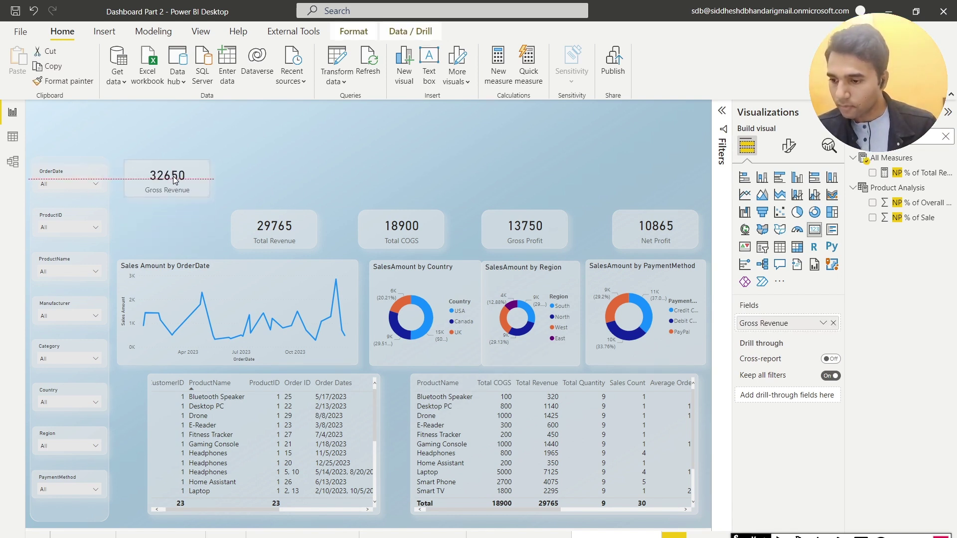
left_click_drag(286, 231, 286, 181)
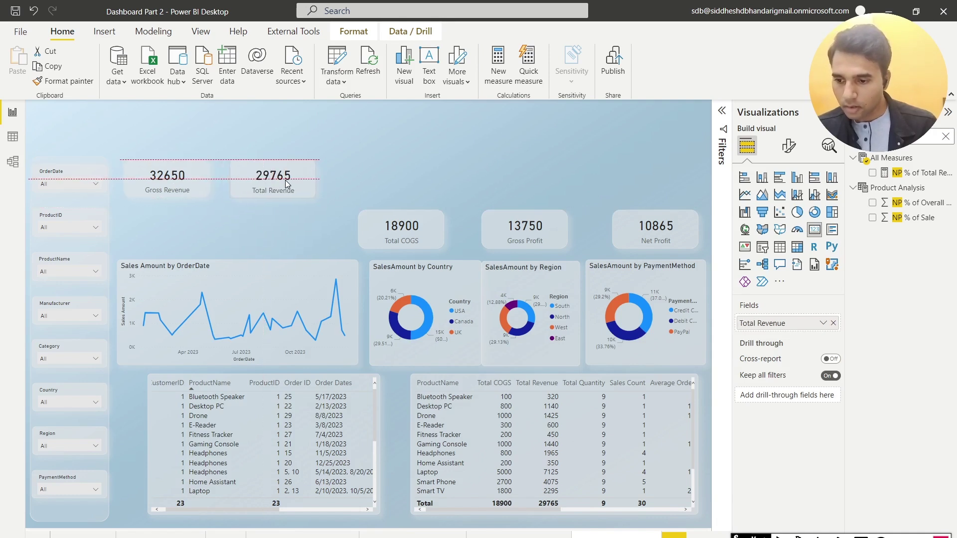
left_click_drag(398, 208, 396, 179)
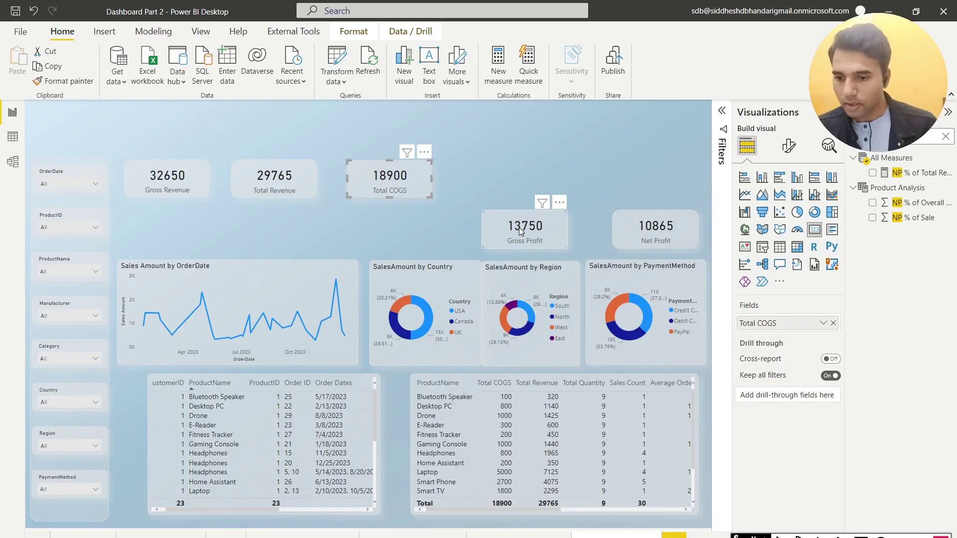
left_click_drag(519, 227, 513, 178)
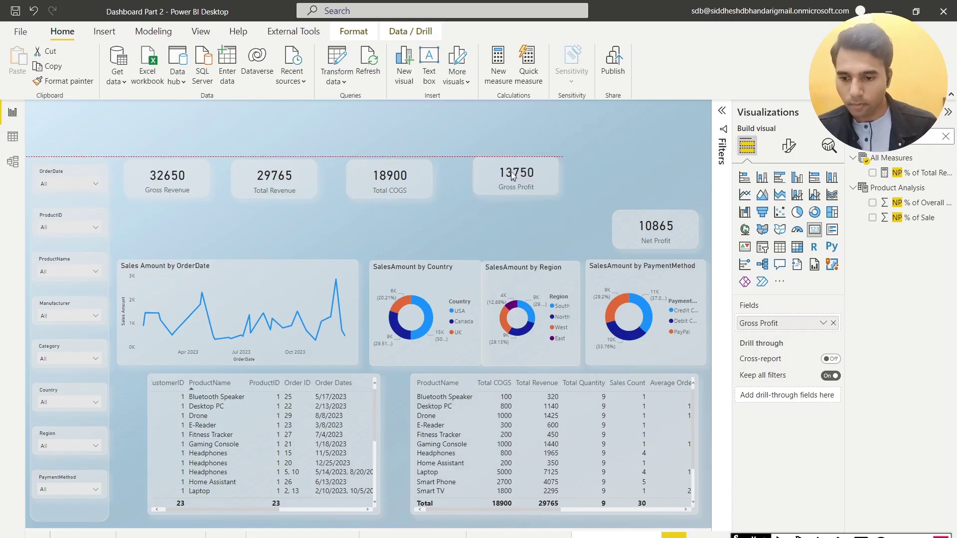
left_click_drag(663, 213, 669, 190)
- Select the five KPI cards and distribute them horizontally with equal spacing
left_click(224, 241)
left_click(182, 179, "ctrl")
left_click(276, 180, "ctrl")
left_click(378, 187, "ctrl")
left_click(477, 172, "ctrl")
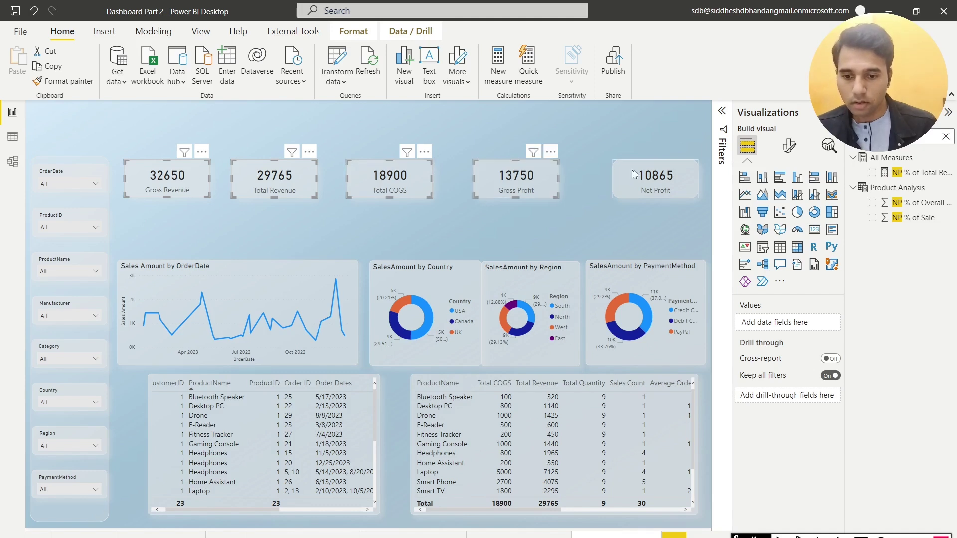
left_click(631, 174, "ctrl")
left_click(369, 34)
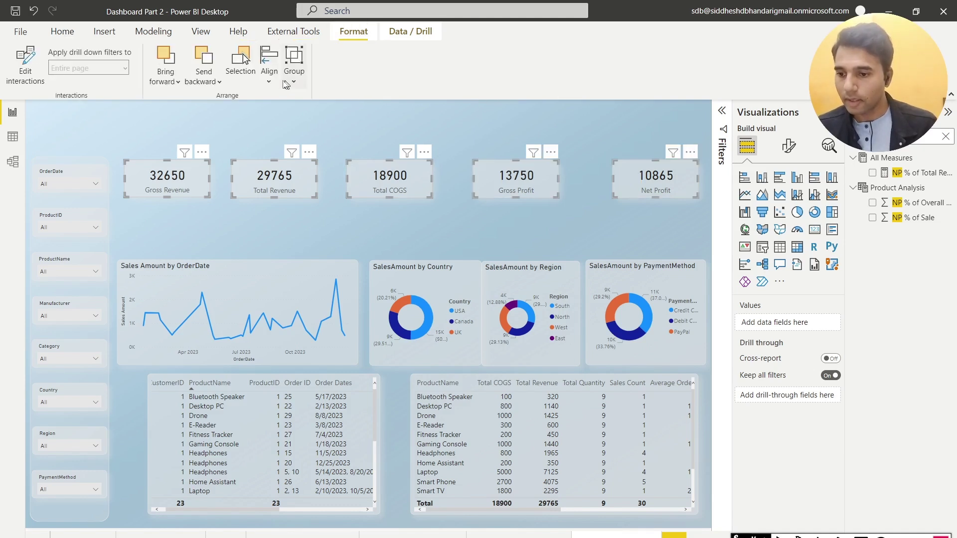
left_click(269, 81)
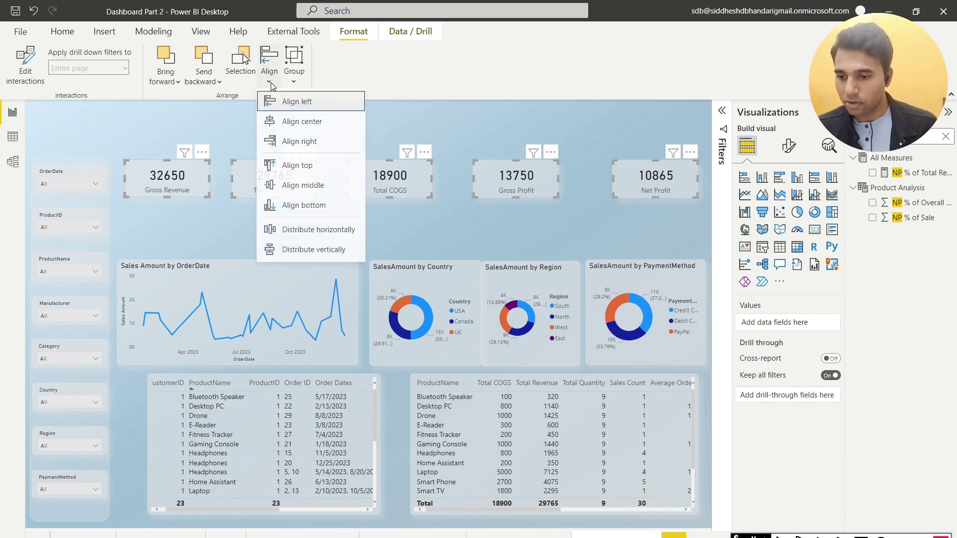
left_click(329, 230)
left_click(342, 229)
- Move the line chart and the SalesAmount by Country donut up side by side beneath the cards, and extend both downward to matching heights
left_click_drag(282, 285, 286, 237)
left_click_drag(362, 315, 352, 333)
left_click_drag(420, 256, 415, 229)
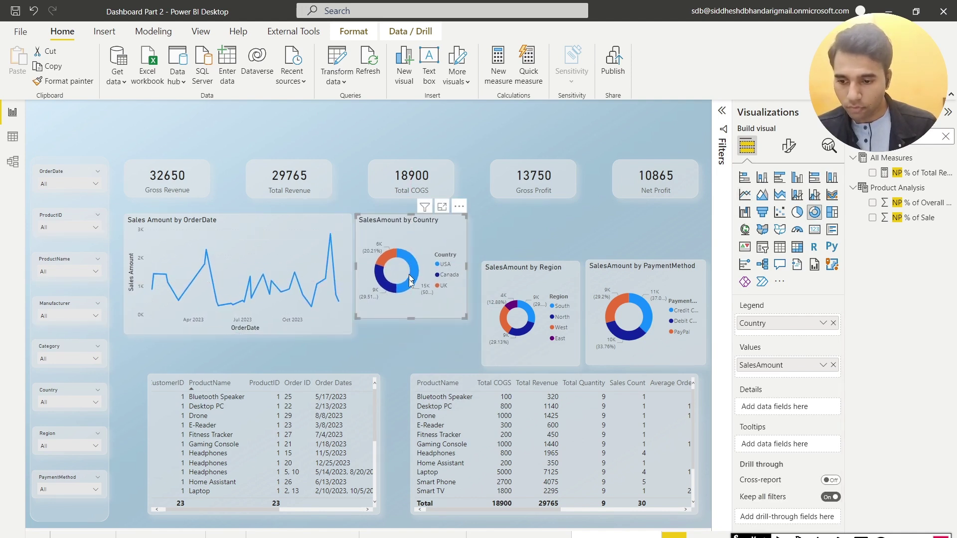
left_click_drag(412, 320, 413, 333)
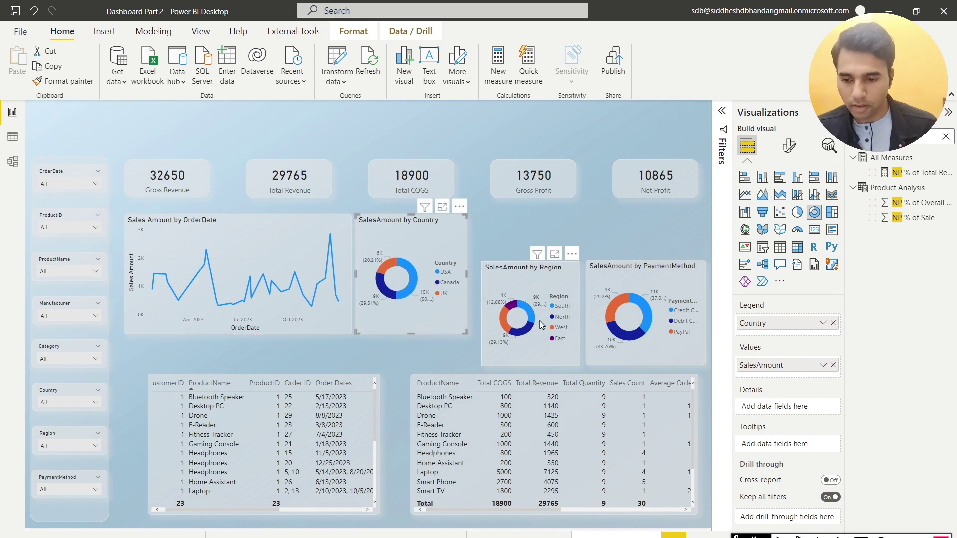
- Set the SalesAmount by Country donut chart's height to 260 and width to 260
left_click(789, 146)
left_click(788, 201)
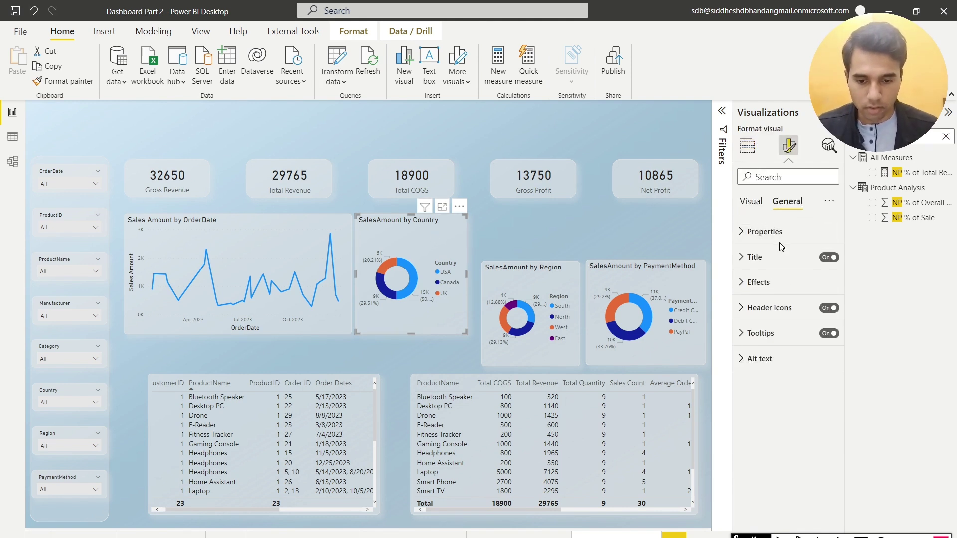
left_click(778, 232)
double_click(760, 289)
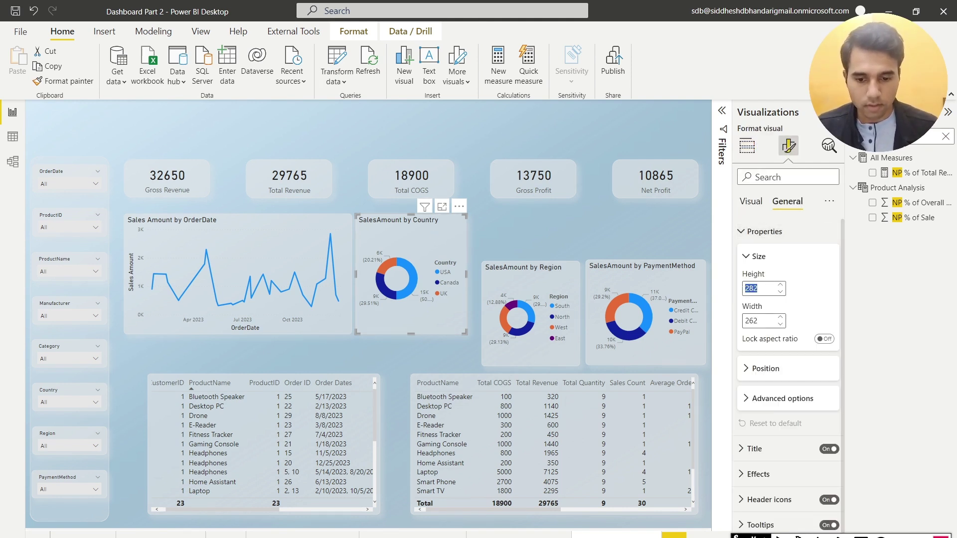
type("260")
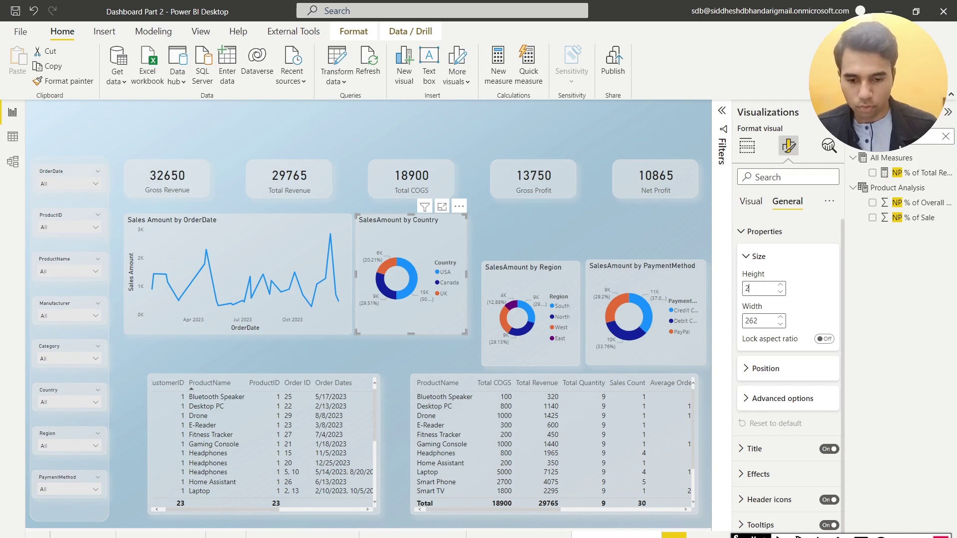
double_click(752, 321)
type("260")
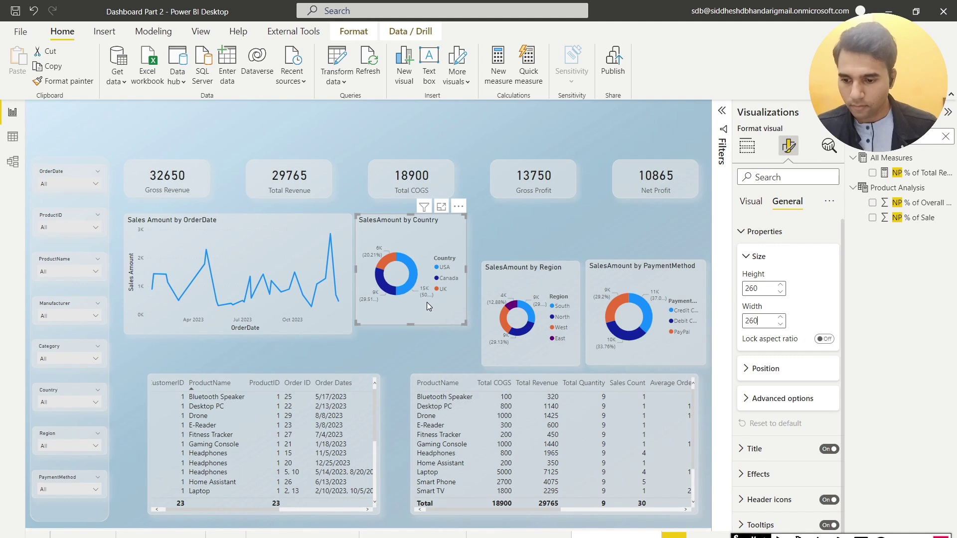
- Set the Sales Amount by OrderDate line chart's height to 260
left_click(310, 330)
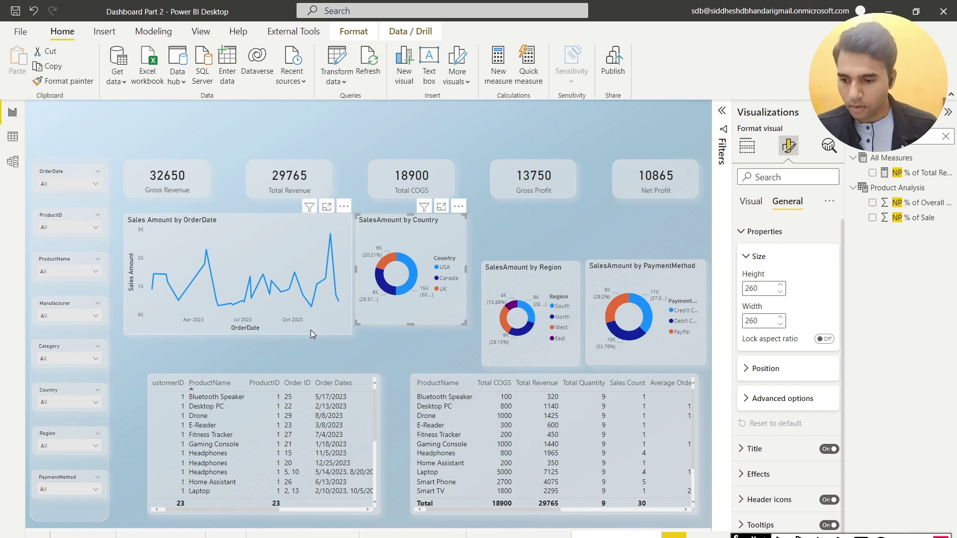
double_click(761, 289)
type("260")
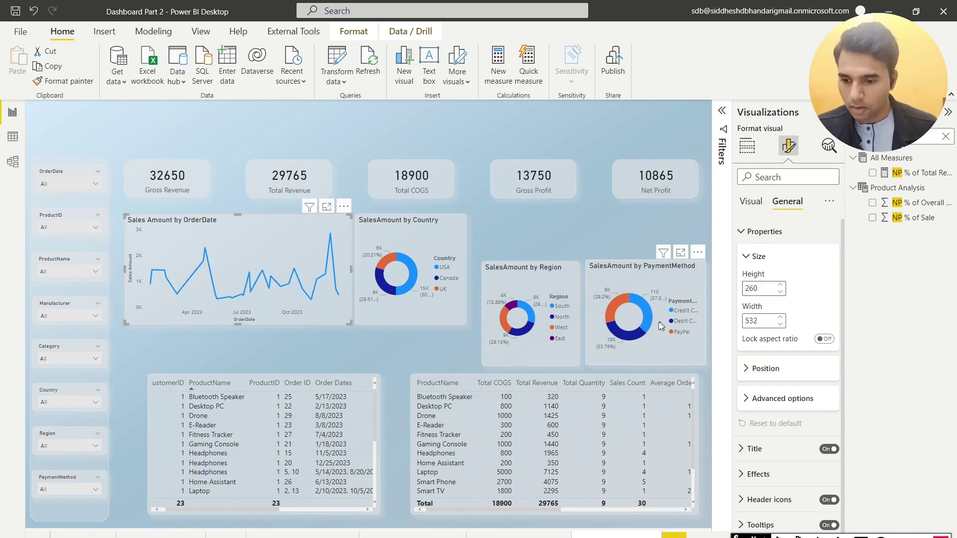
- Set the SalesAmount by Country donut's legend position to Bottom center
left_click(423, 314)
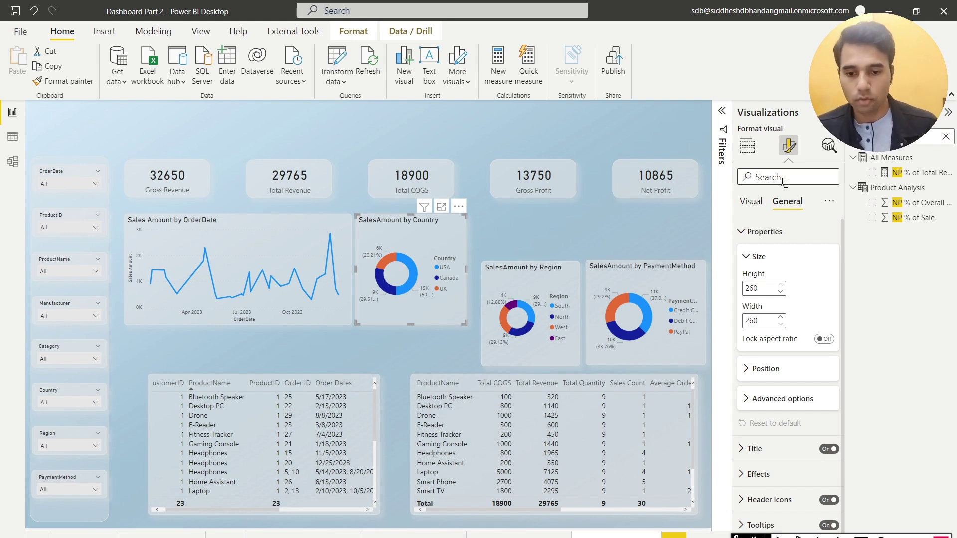
left_click(759, 204)
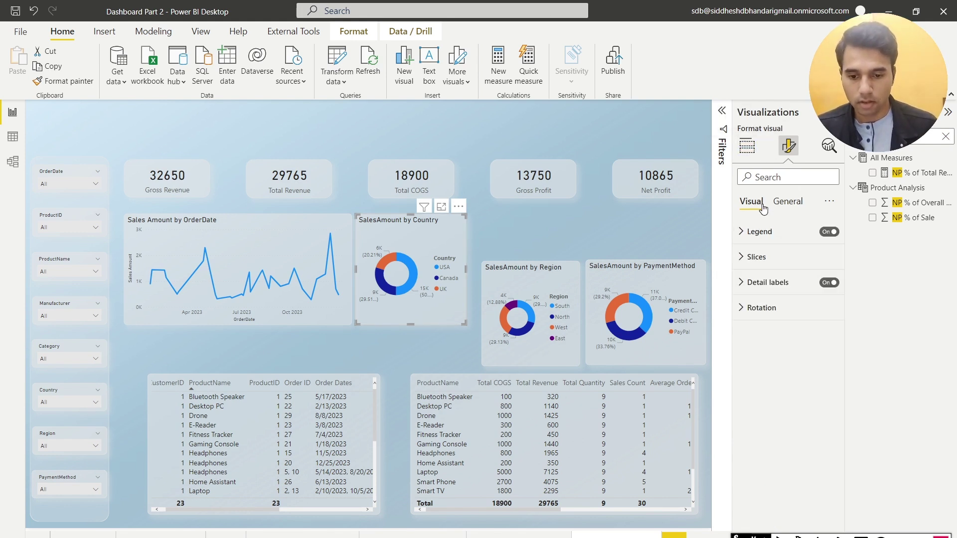
left_click(766, 232)
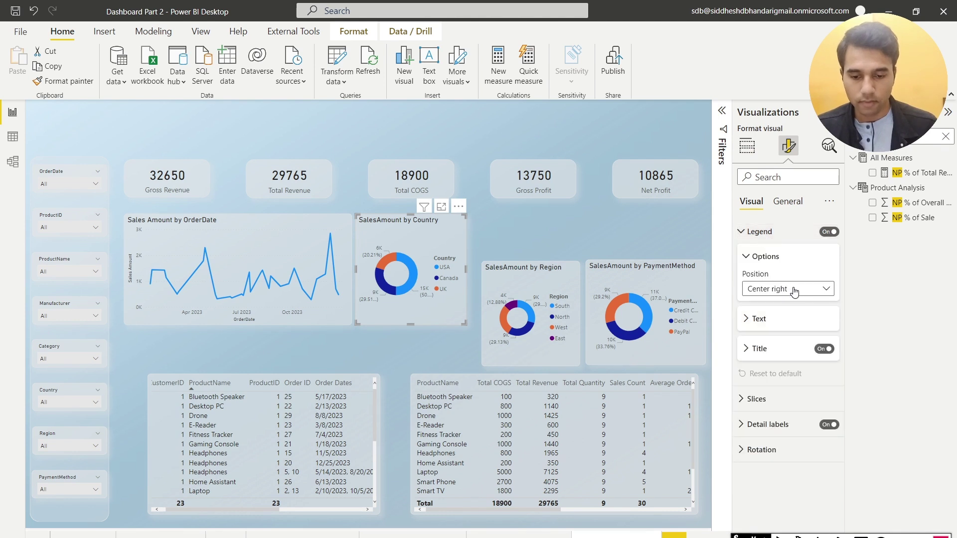
left_click(793, 291)
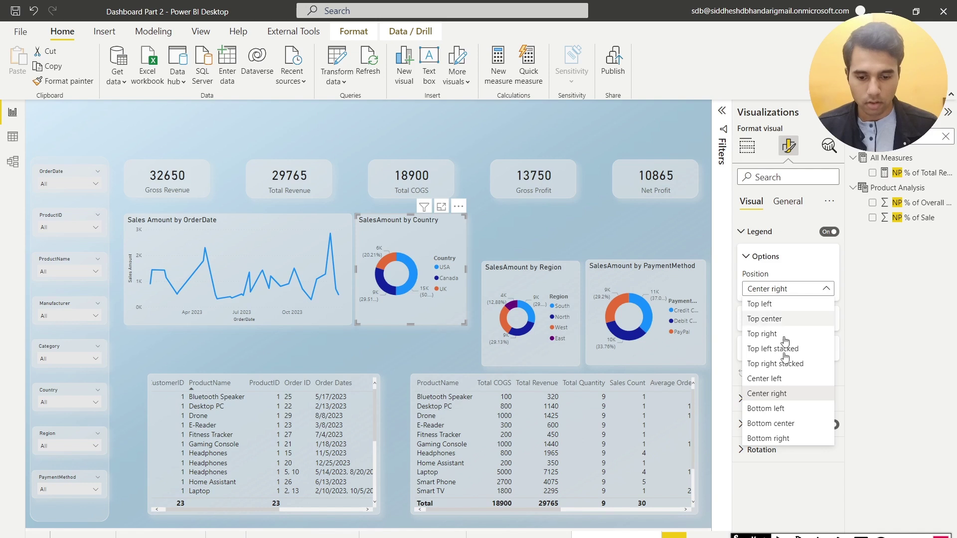
left_click(787, 423)
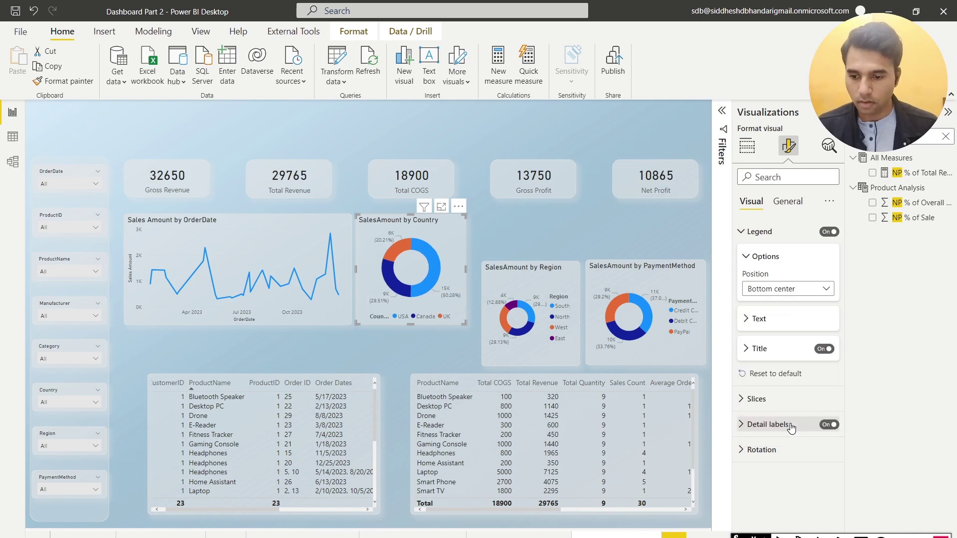
left_click(377, 343)
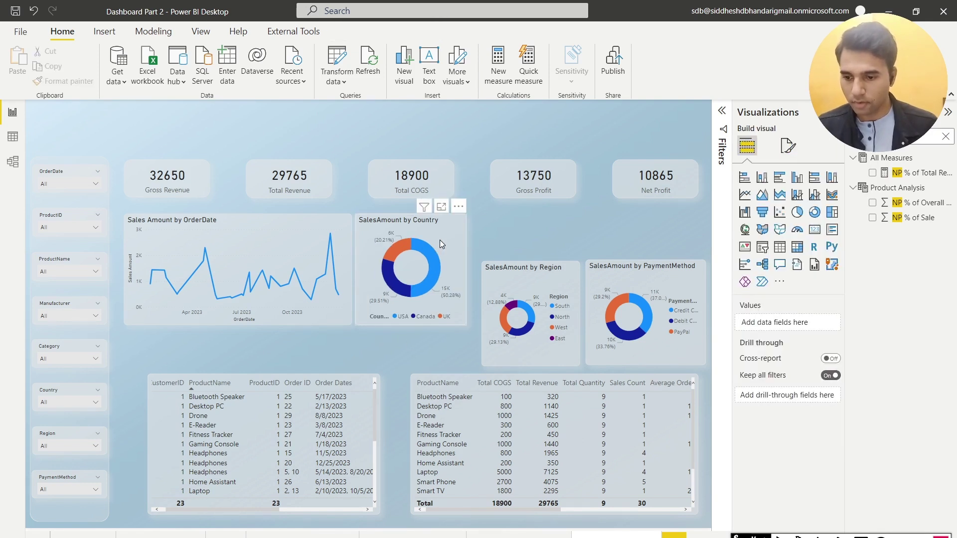
- Move the Region donut up beside the Country donut, and copy the Country donut's formatting onto the Region and PaymentMethod donuts
left_click(439, 240)
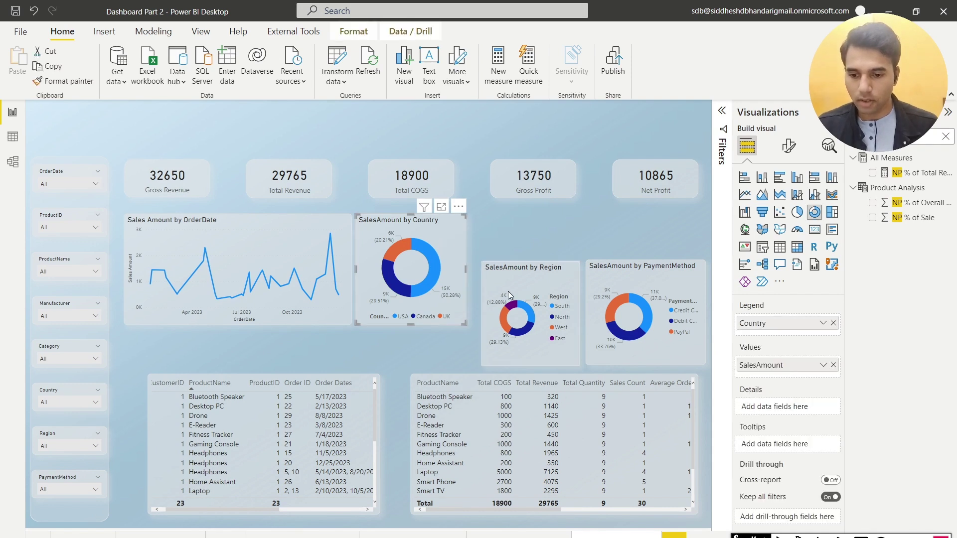
left_click_drag(503, 262, 498, 245)
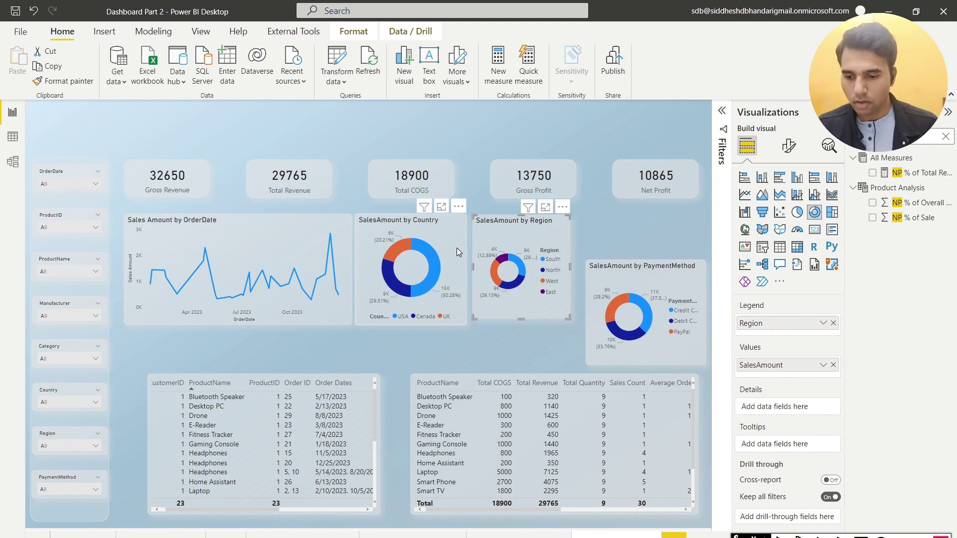
left_click(457, 247)
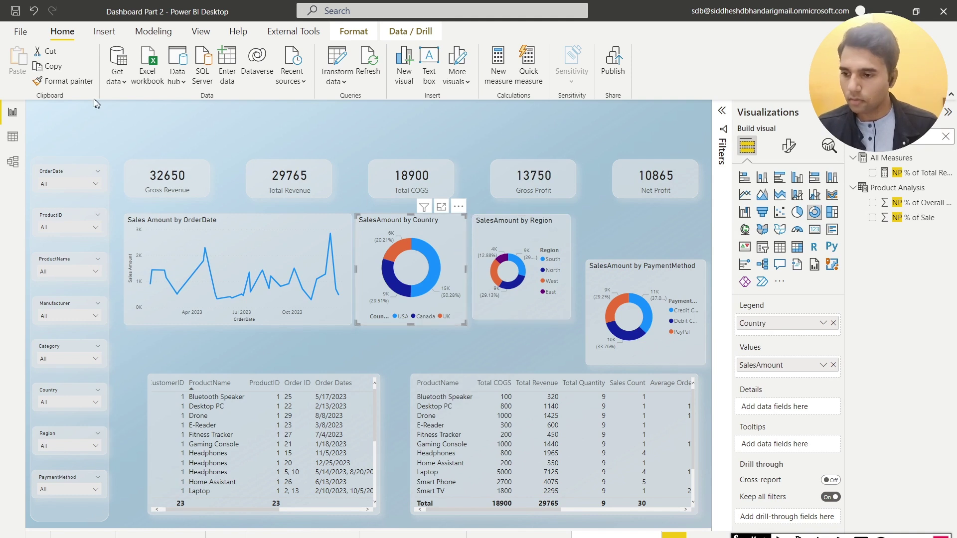
left_click(64, 81)
left_click(519, 241)
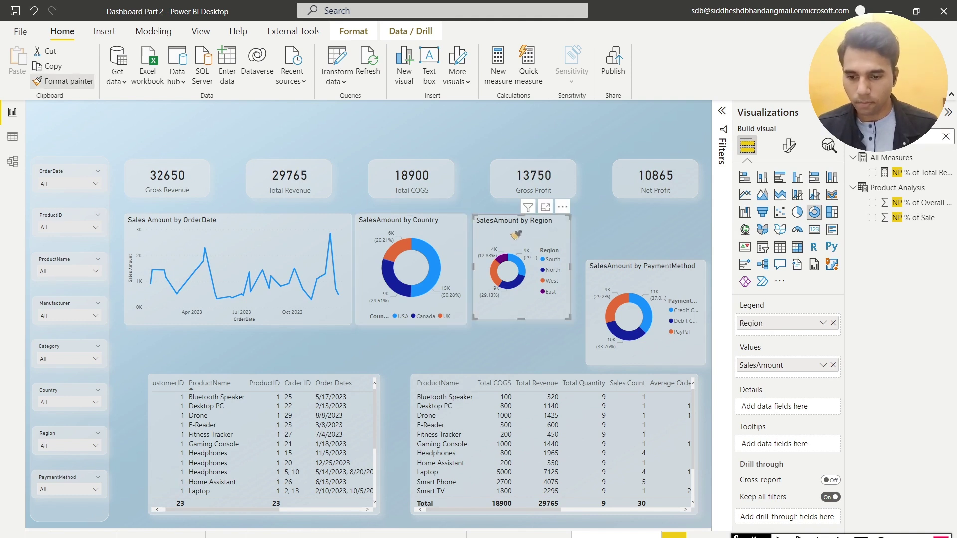
left_click_drag(552, 286, 552, 286)
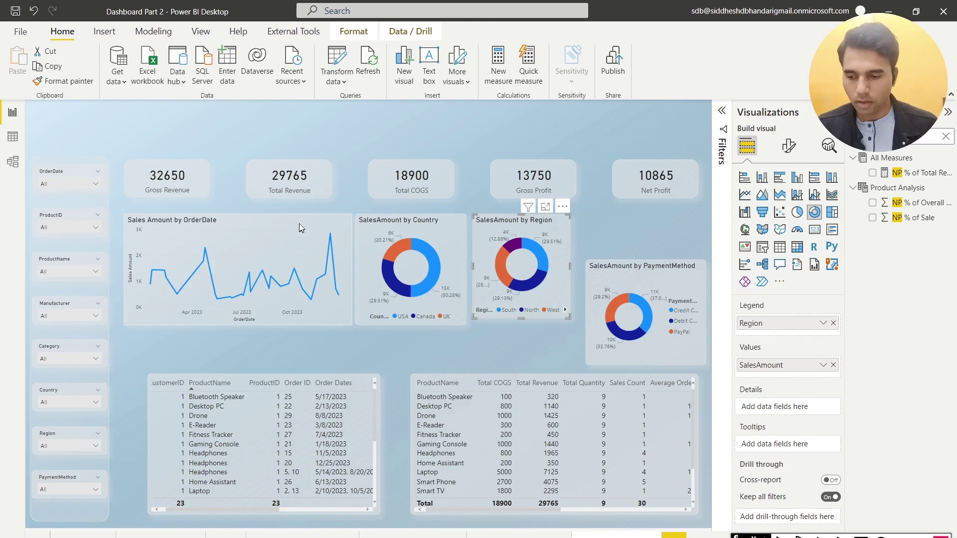
left_click(63, 81)
left_click(647, 280)
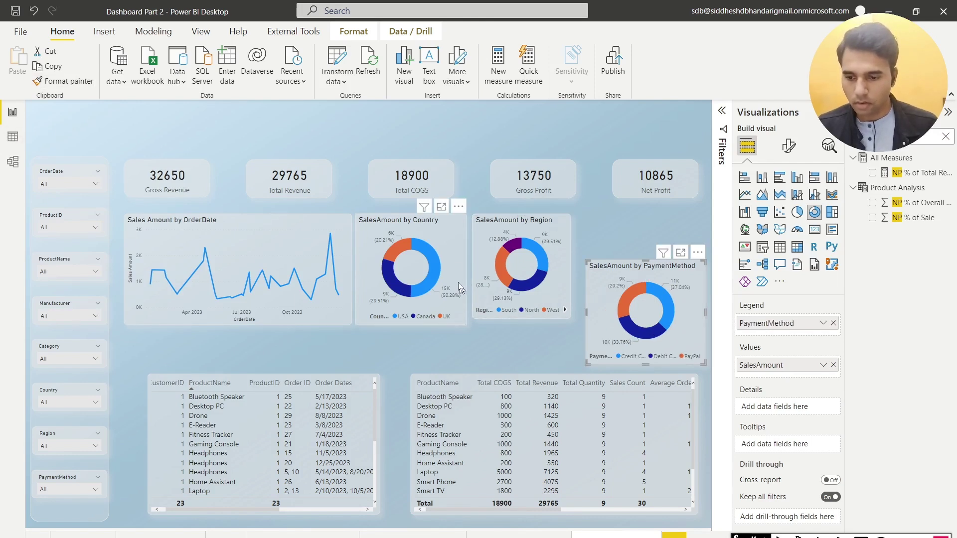
- Set the SalesAmount by Region donut chart's height to 260 and width to 260
left_click(556, 274)
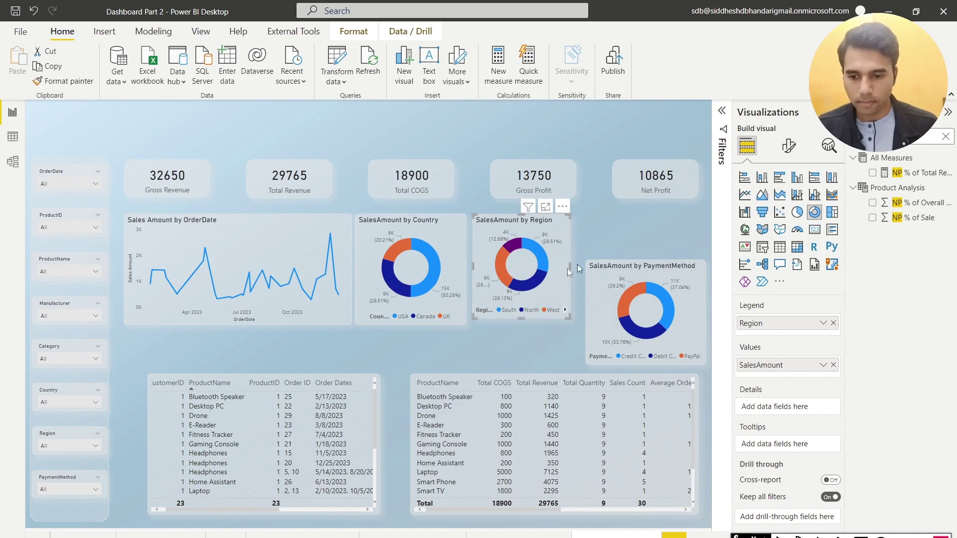
left_click(788, 145)
left_click(788, 201)
left_click(761, 231)
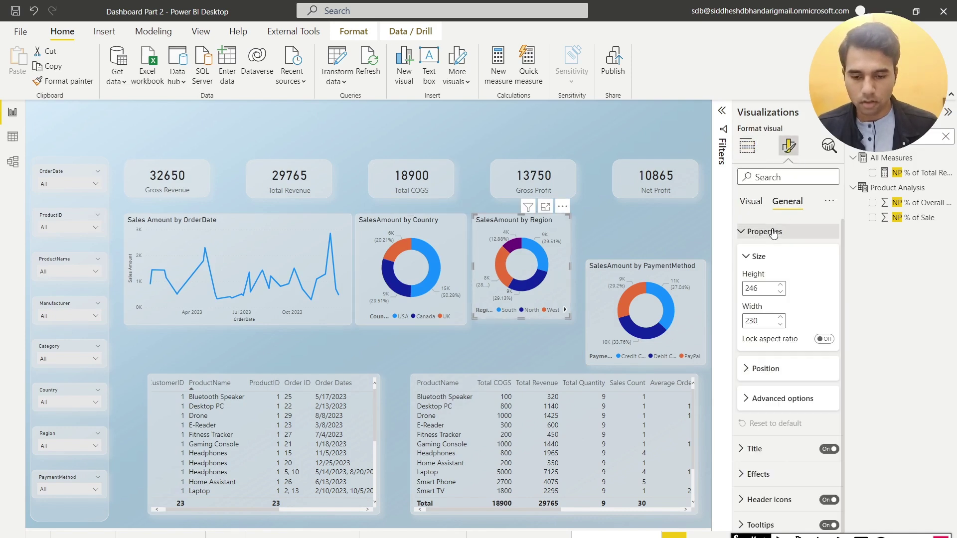
double_click(752, 289)
type("260")
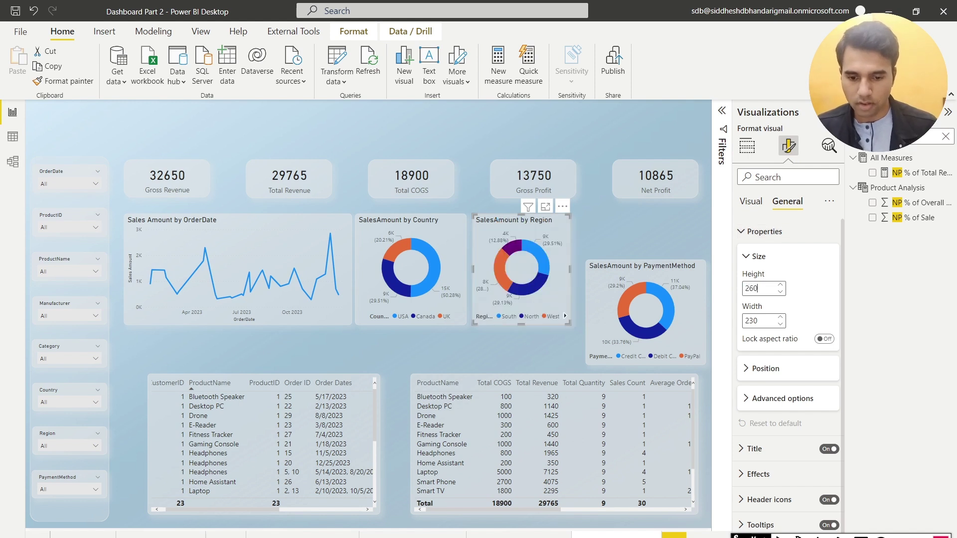
key("Tab")
type("260")
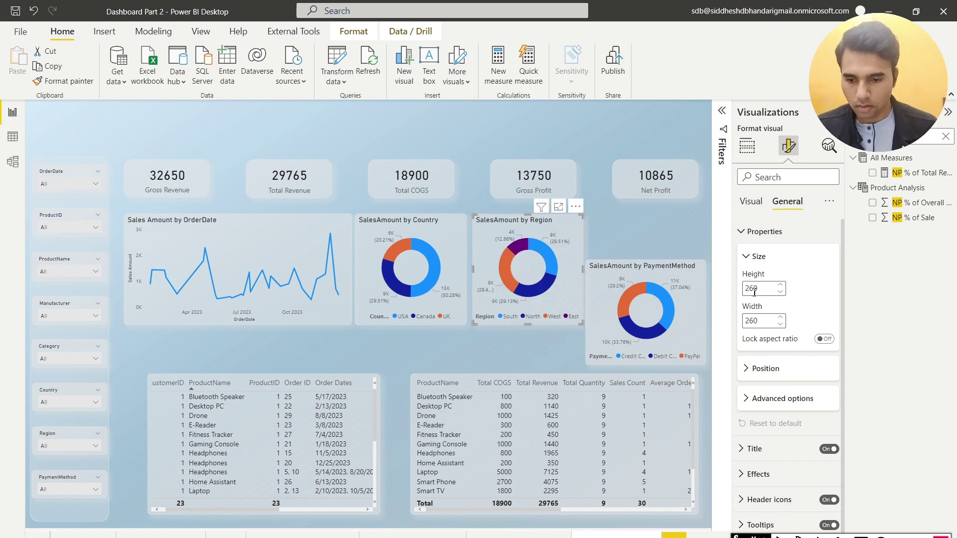
- Set the SalesAmount by PaymentMethod donut chart's height to 260 and width to 260
left_click(696, 301)
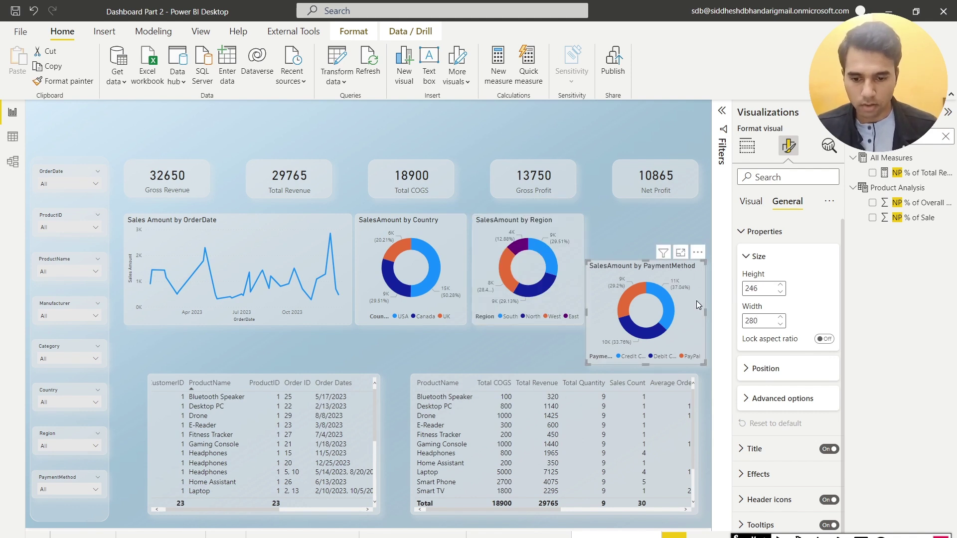
double_click(753, 288)
type("260")
key("Tab")
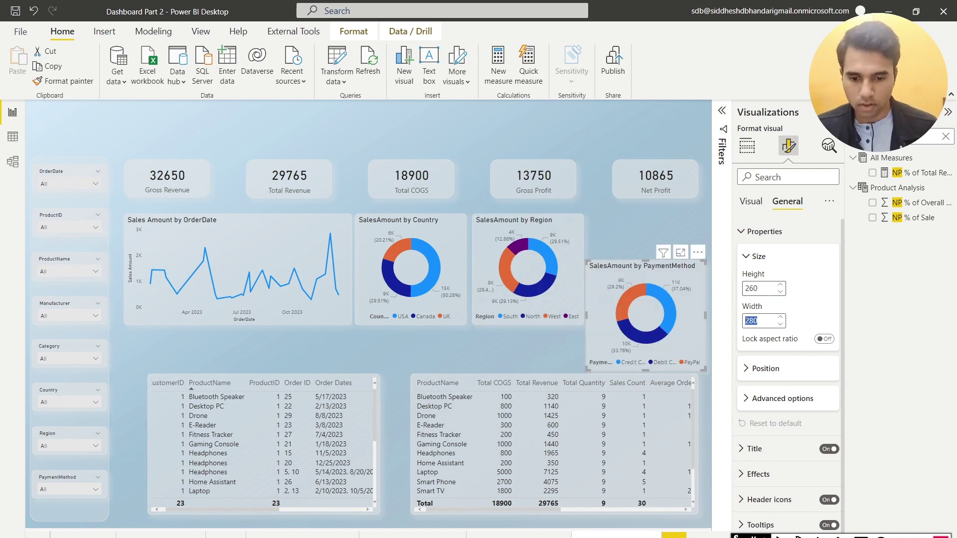
type("260")
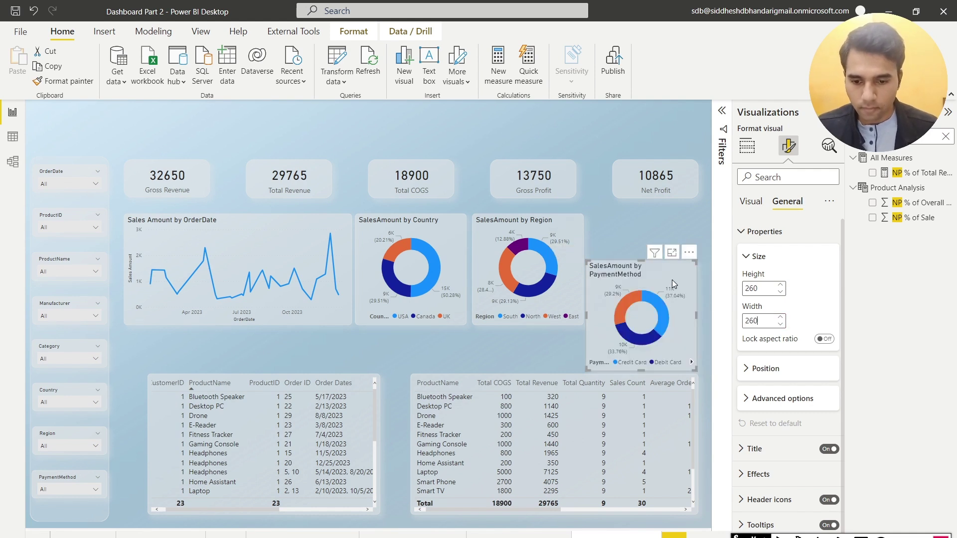
- Move the PaymentMethod donut up level with the other charts, and shift the Region and Country donuts slightly right to open gaps
left_click_drag(672, 279, 680, 237)
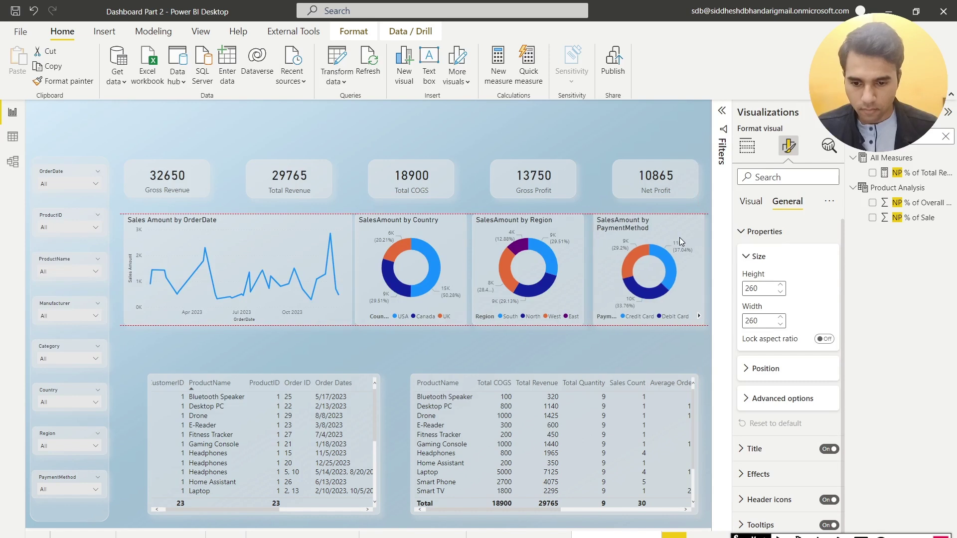
left_click_drag(578, 259, 582, 259)
left_click_drag(461, 259, 466, 259)
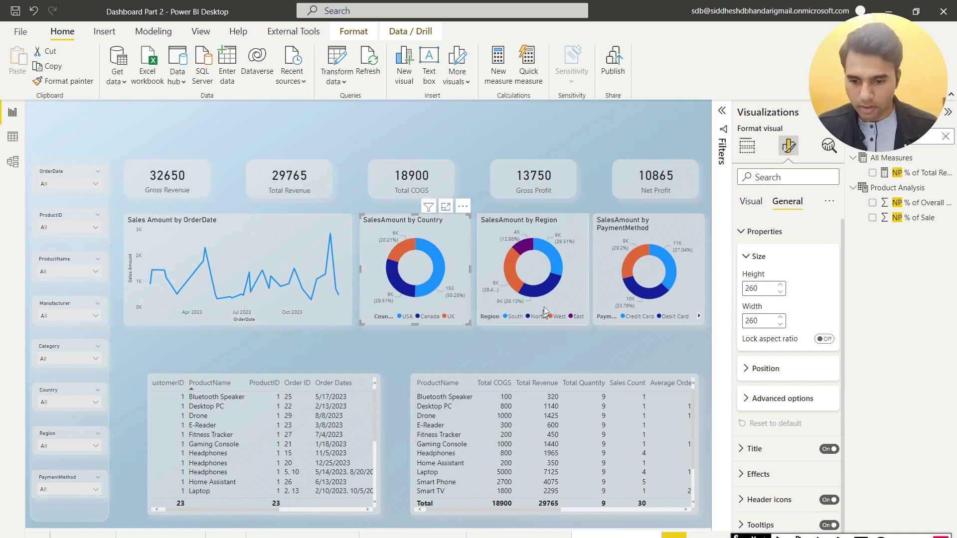
left_click(499, 344)
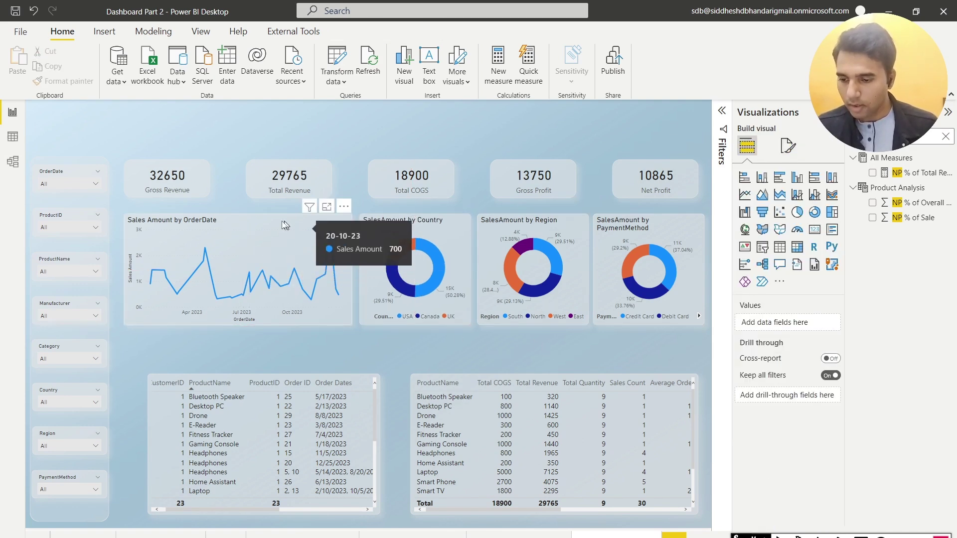
- Select the line chart and the three donut charts and distribute them horizontally with equal spacing
left_click(326, 227)
left_click(454, 222, "ctrl")
left_click(526, 227, "ctrl")
left_click(692, 228, "ctrl")
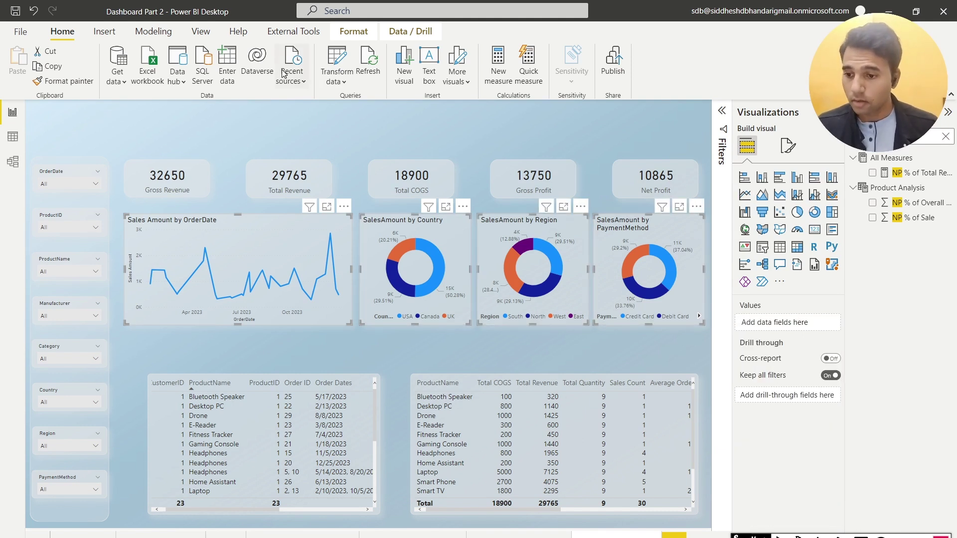
left_click(353, 31)
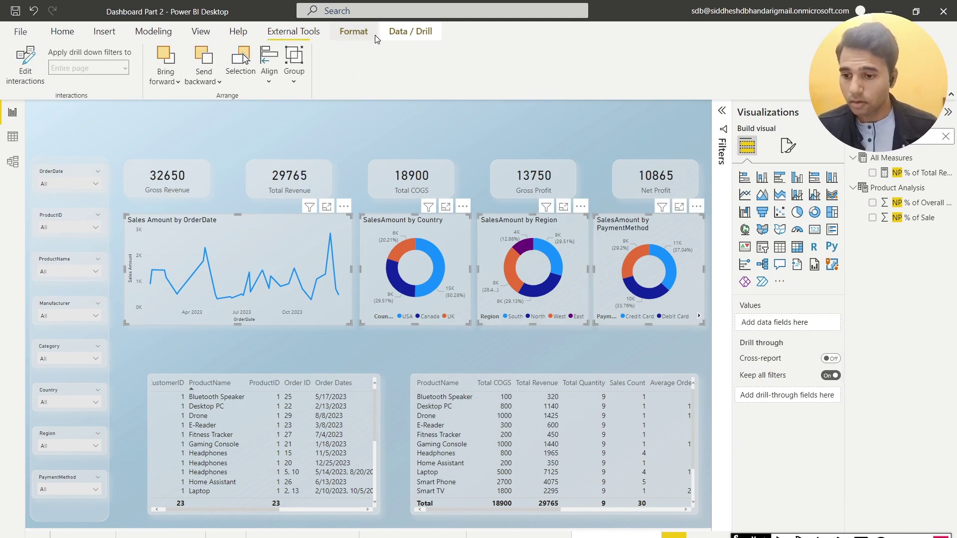
left_click(276, 81)
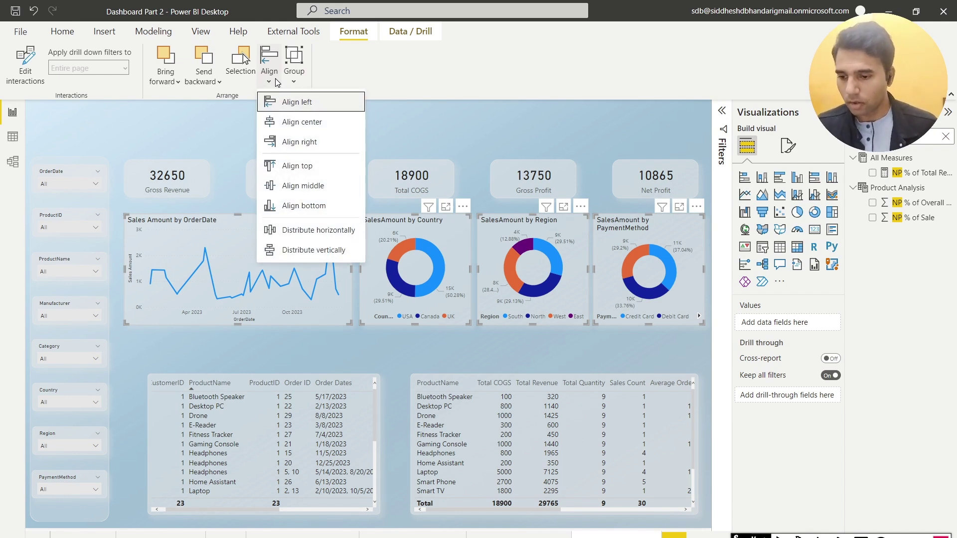
left_click(304, 230)
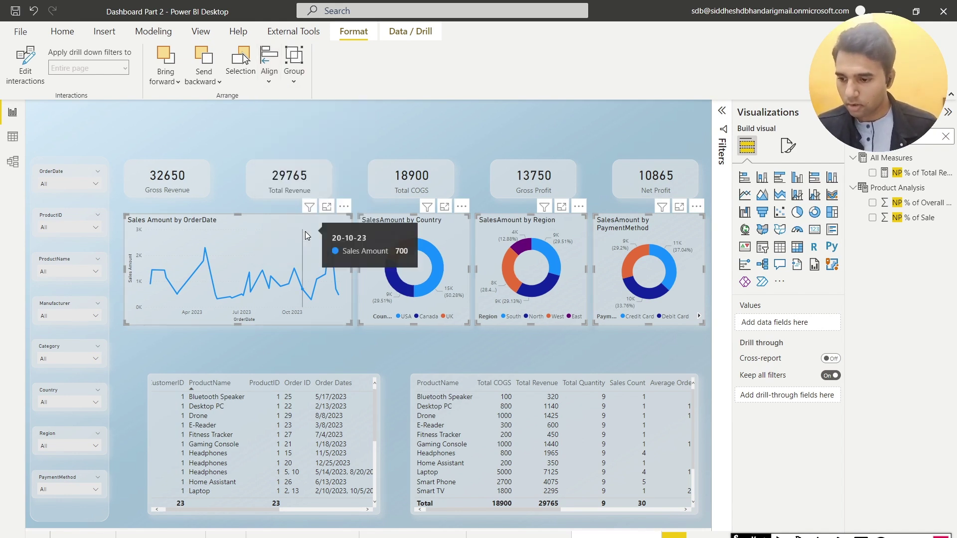
left_click(413, 352)
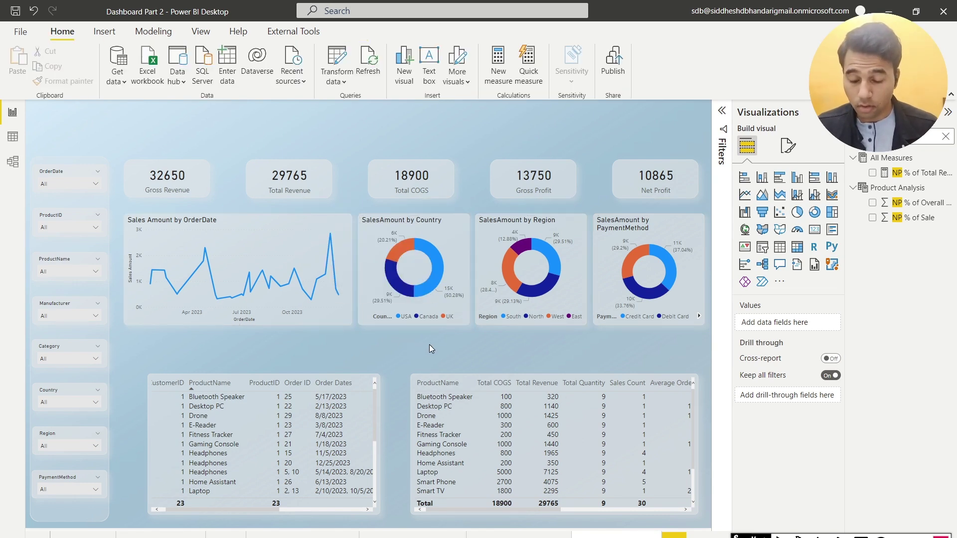
- Rename the PaymentMethod donut's value field for this visual as Sales Amount
left_click(674, 230)
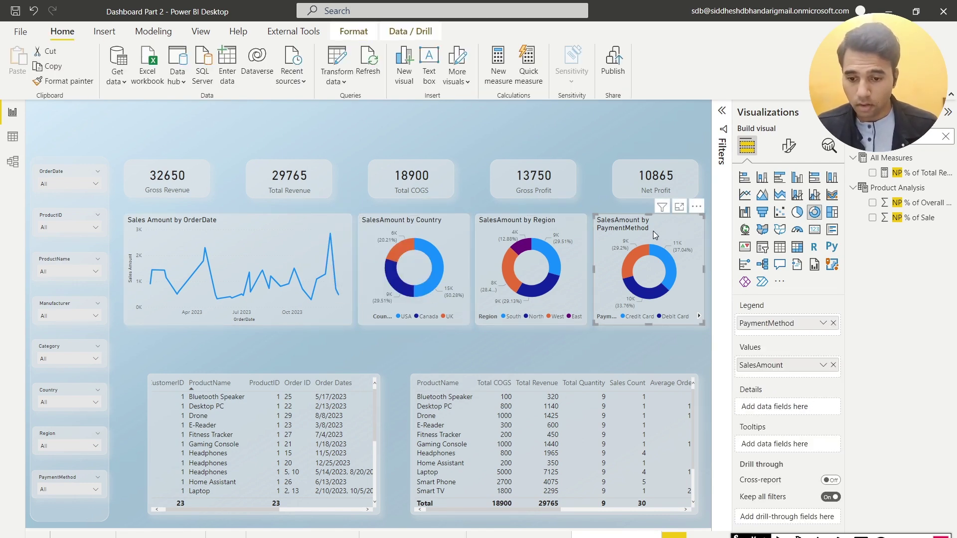
double_click(761, 367)
key("BackSpace")
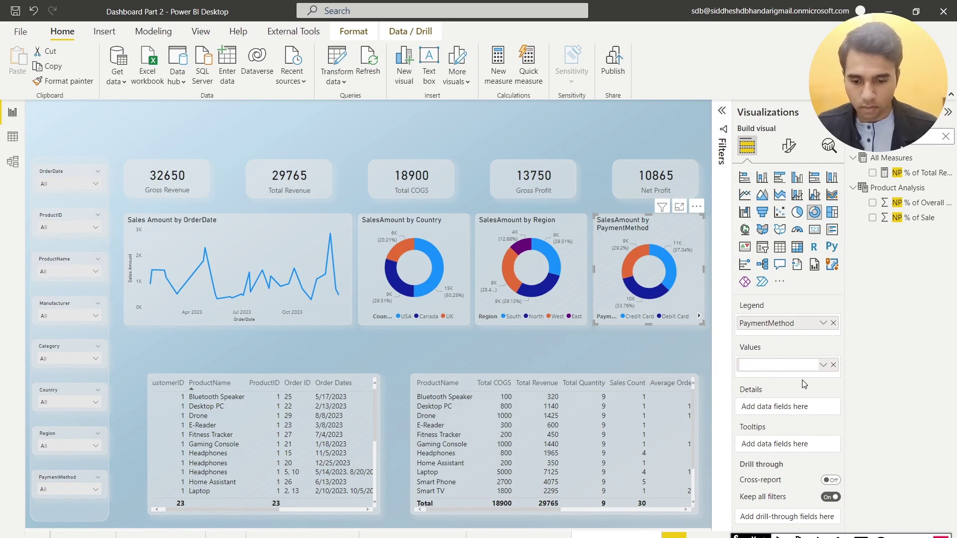
type("Sales AMun")
key("BackSpace")
key("BackSpace")
key("BackSpace")
key("Return")
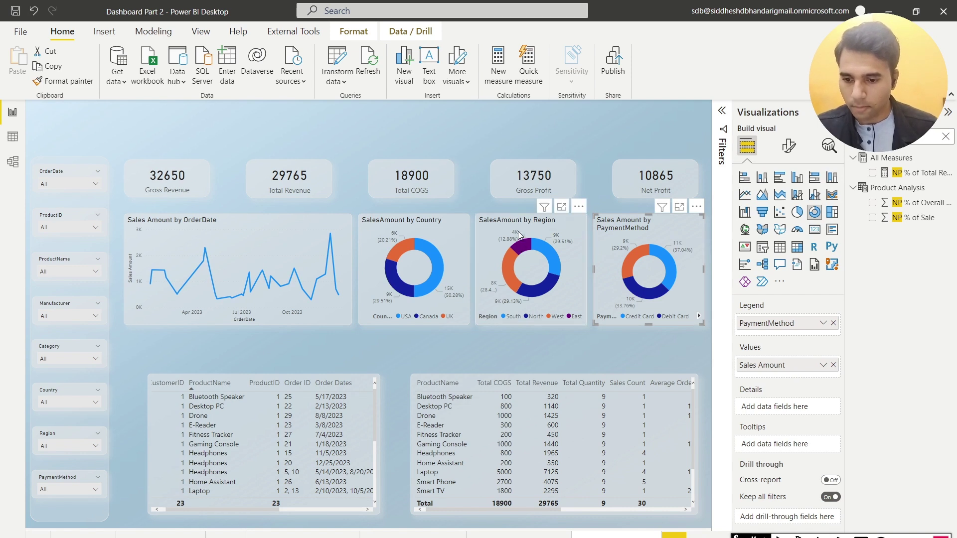
- Rename the Region donut's value field for this visual as Sales Amount, and select the Country donut
left_click(593, 238)
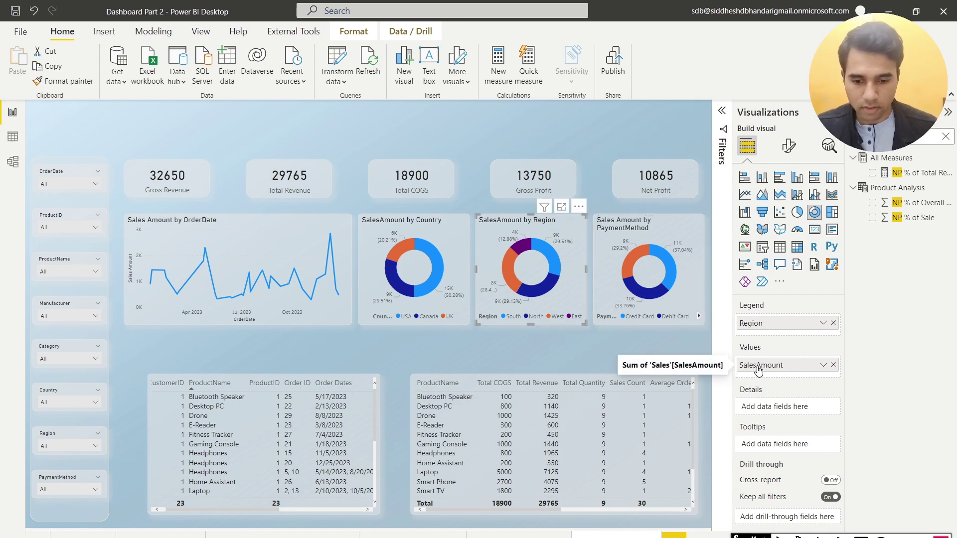
double_click(759, 365)
left_click(759, 366)
key("Return")
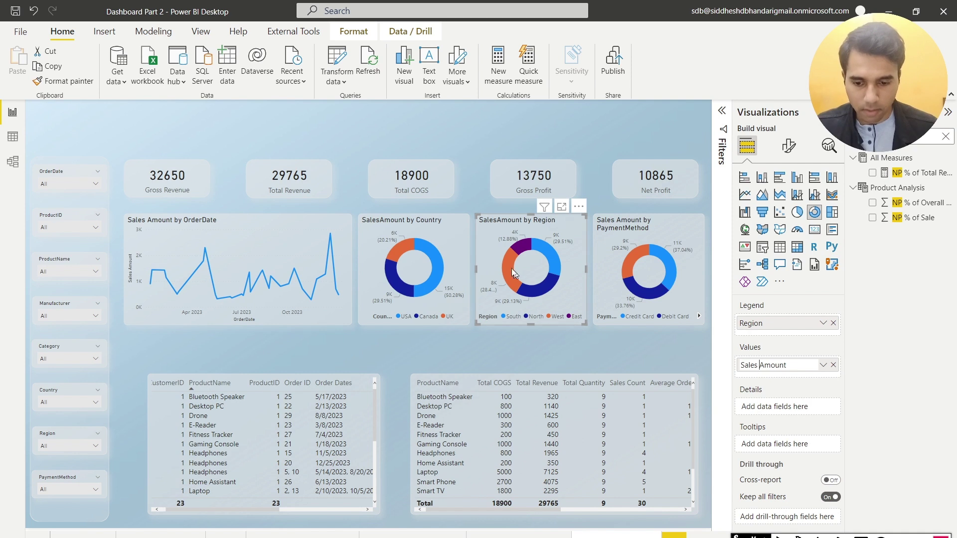
left_click(463, 252)
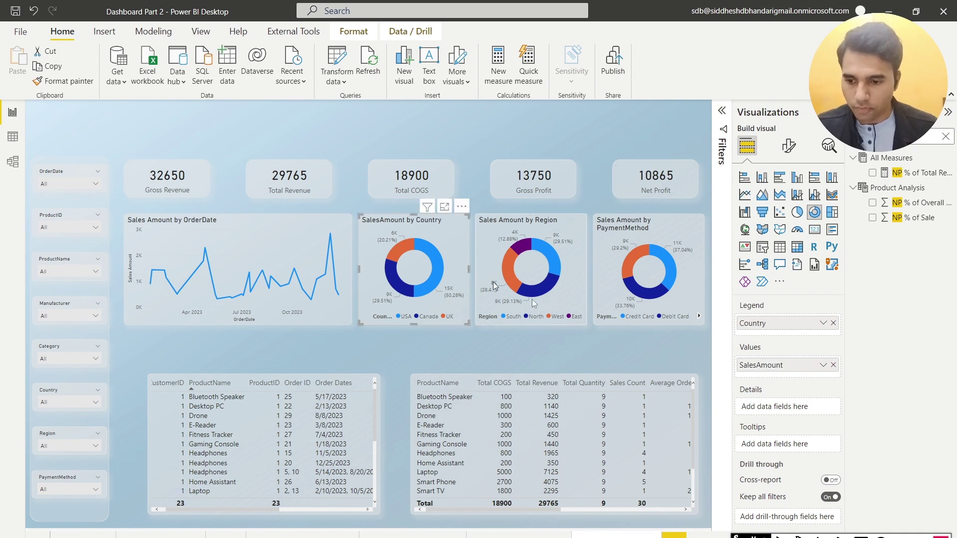
- Try to rename the Country donut's value field for this visual as Sales Amount
double_click(757, 364)
left_click(758, 364)
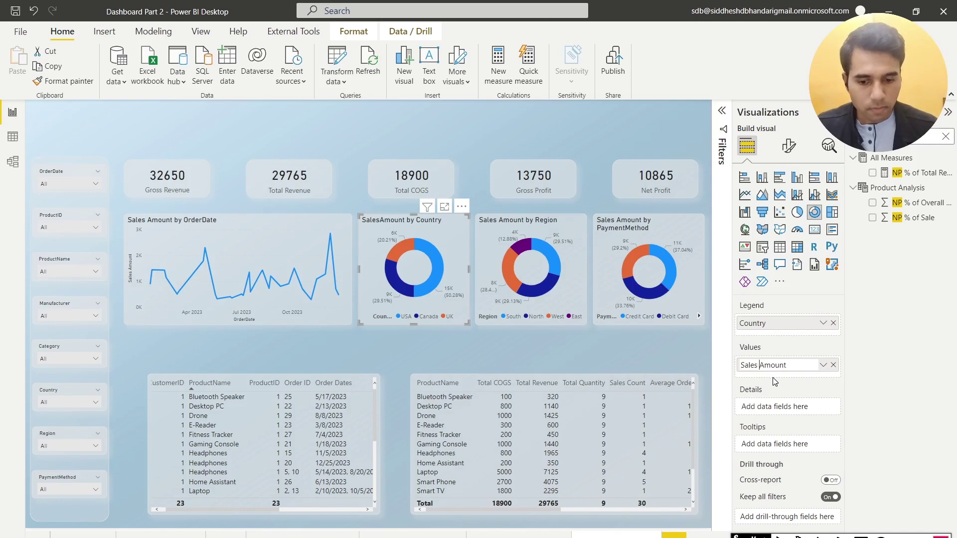
left_click(631, 359)
- Move the customer and product tables up beneath the charts and enlarge both to fill the lower part of the page
left_click_drag(244, 375, 220, 342)
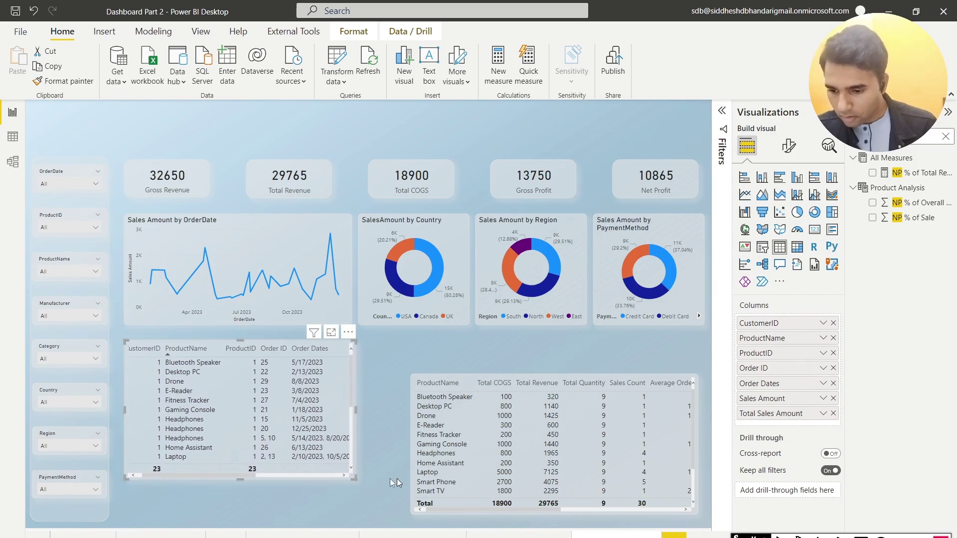
left_click_drag(355, 479, 392, 512)
left_click_drag(443, 377, 432, 343)
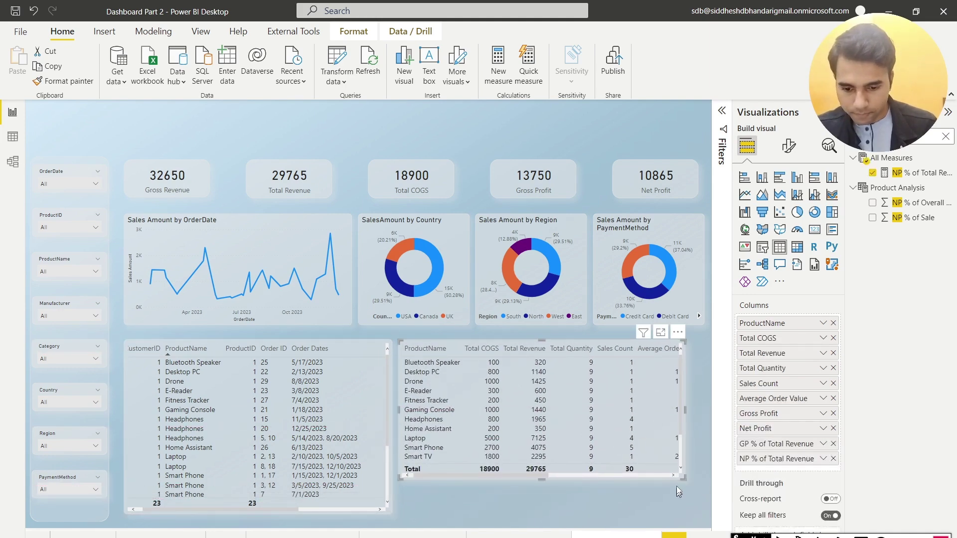
left_click_drag(685, 480, 702, 518)
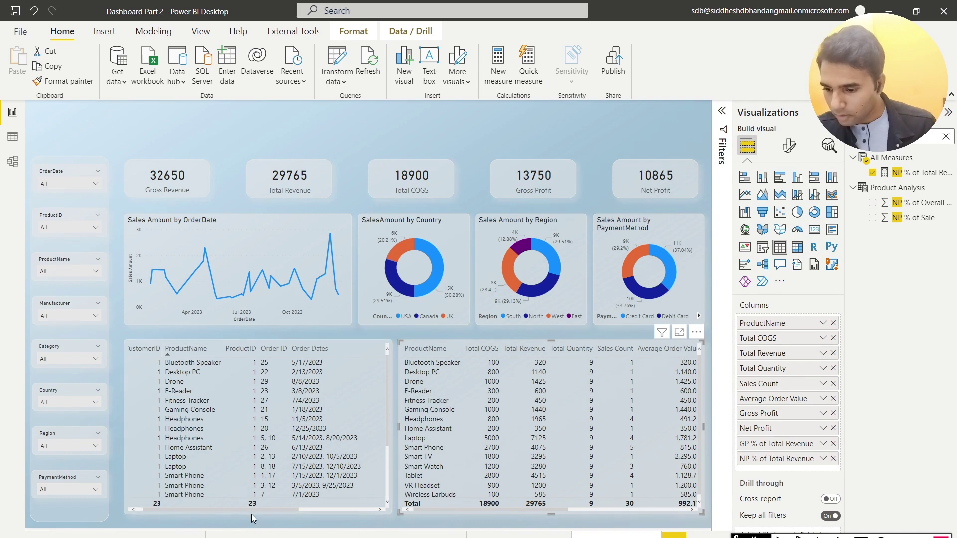
left_click_drag(251, 514, 235, 514)
left_click(272, 517)
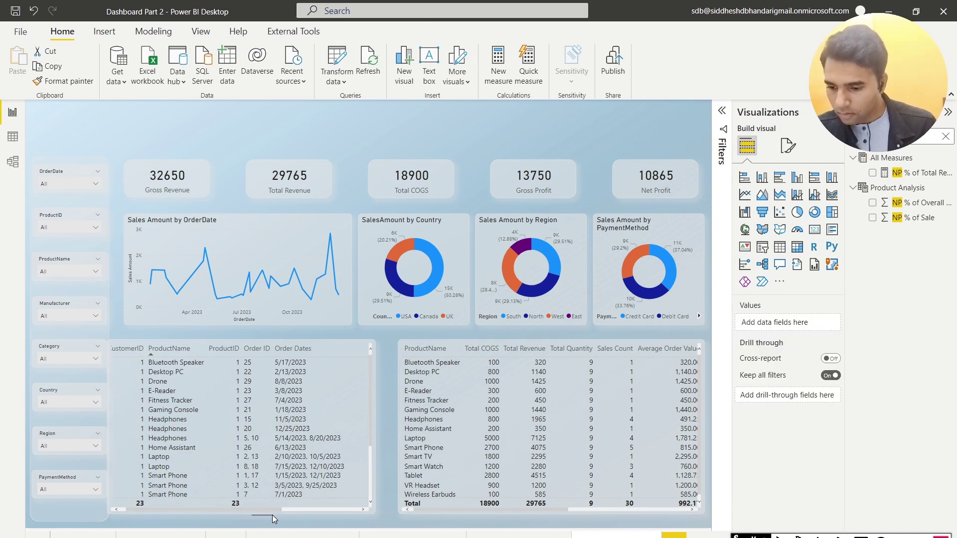
left_click_drag(313, 345, 317, 343)
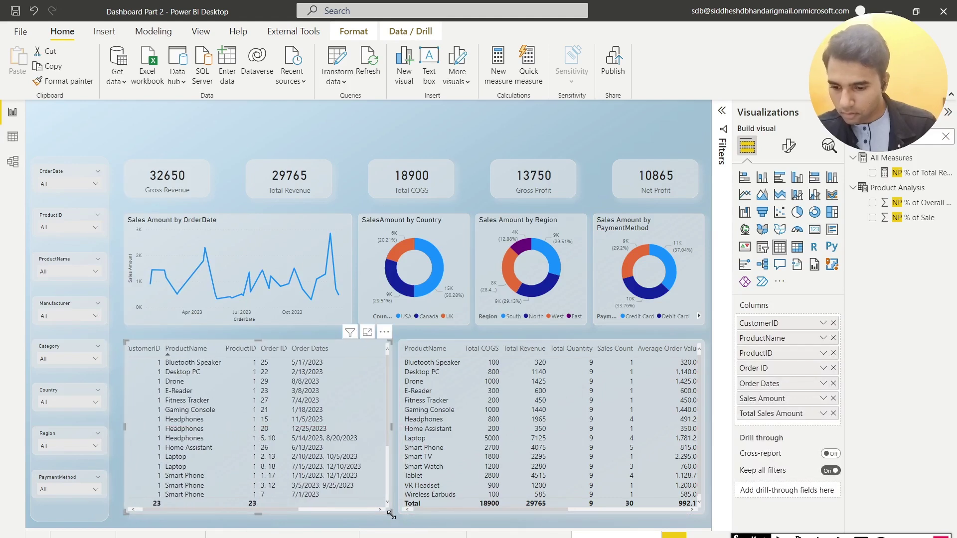
mouse_move(256, 512)
left_mouse_down()
mouse_move(259, 503)
mouse_move(261, 511)
left_mouse_up()
- Shorten the background shape behind the slicers so its lower edge lines up with the tables
left_click(74, 520)
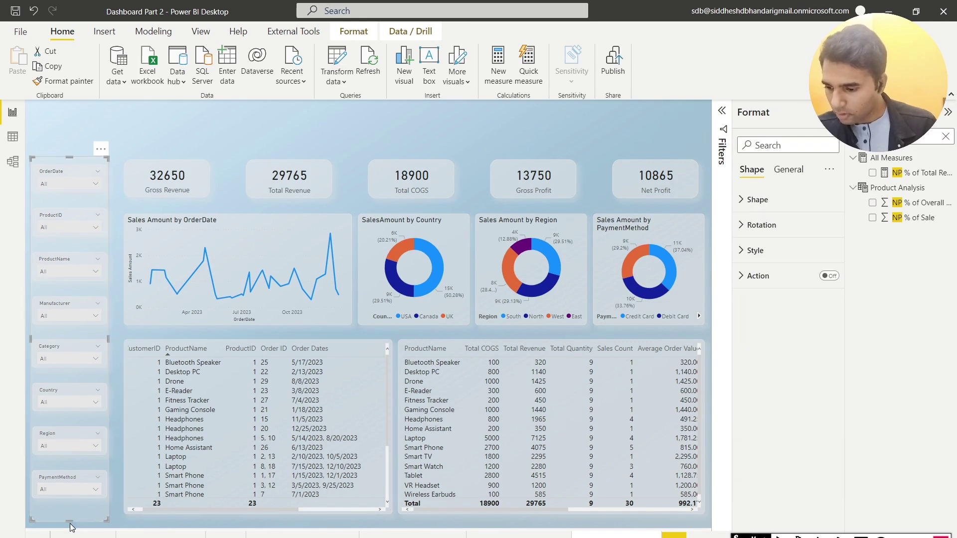
left_click_drag(68, 519, 75, 519)
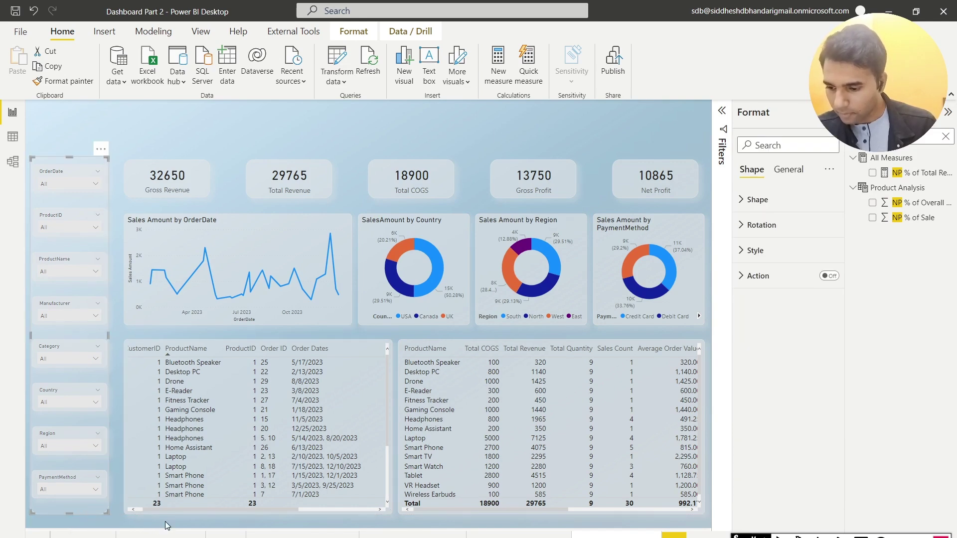
left_click(165, 521)
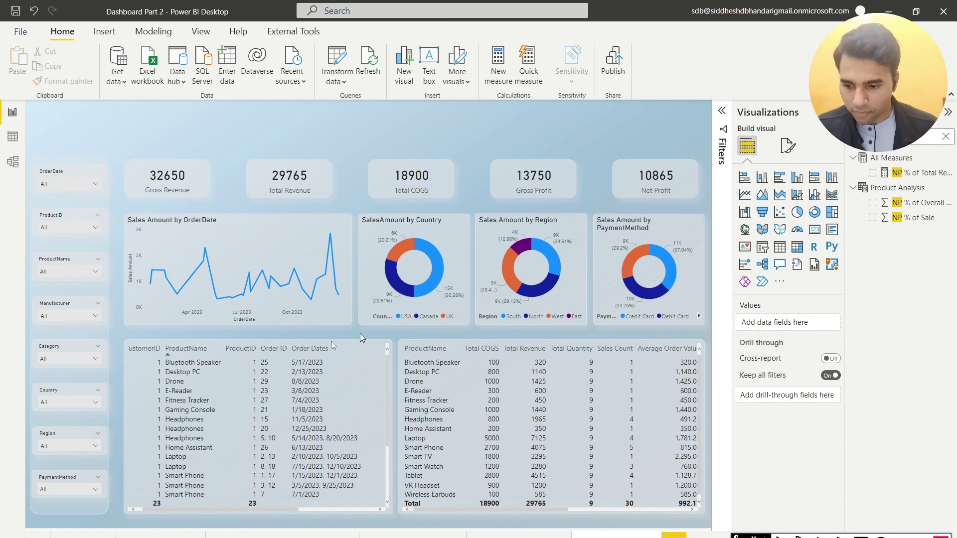
- Rename the customer table's ProductName column for this visual as Product Name
left_click_drag(198, 510, 192, 510)
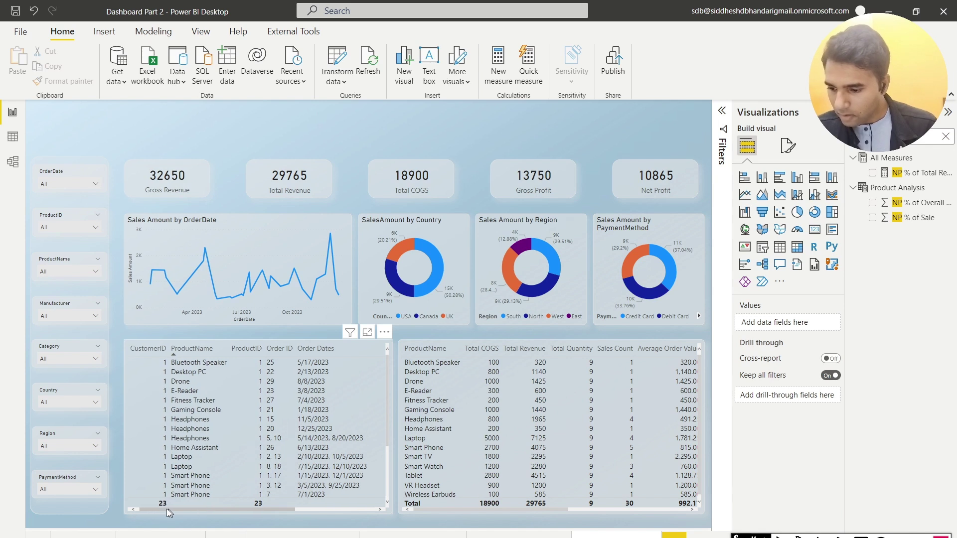
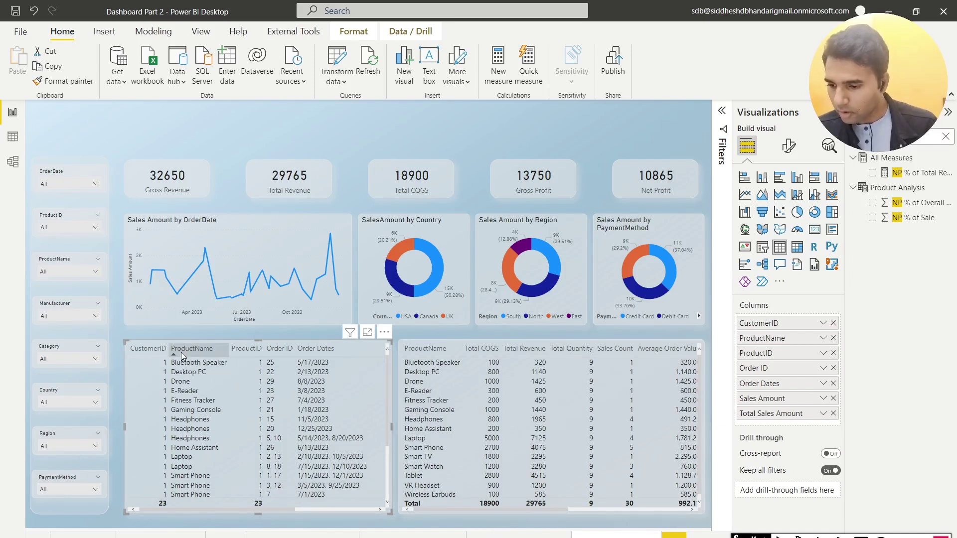
double_click(766, 338)
left_click(766, 339)
key("Return")
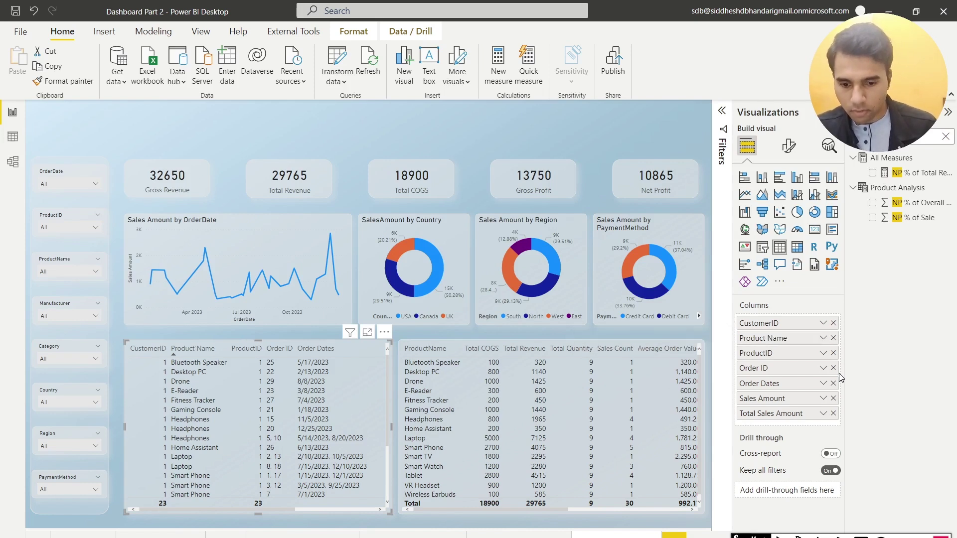
- Narrow the Product Name and Order Dates columns in the customer table
left_click_drag(228, 349, 202, 349)
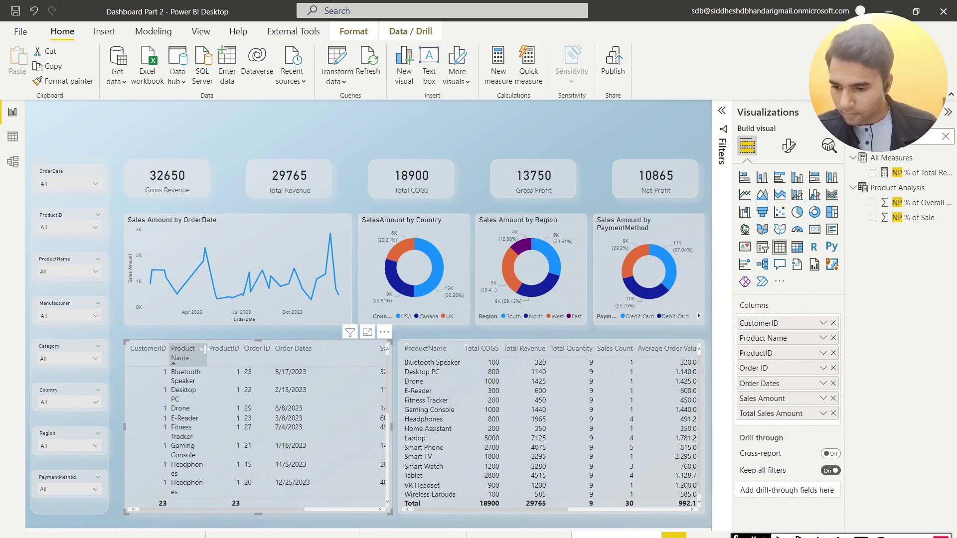
left_click_drag(382, 354, 313, 353)
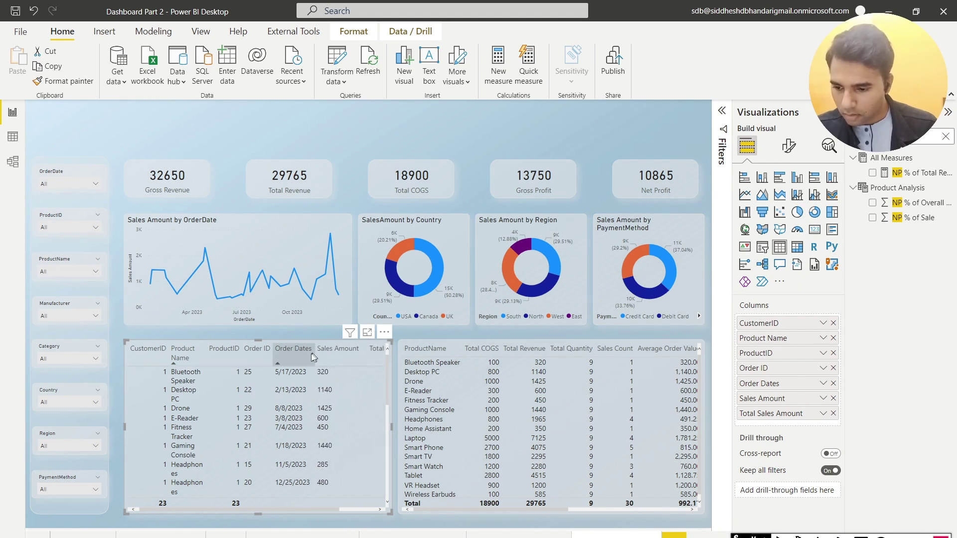
left_click_drag(304, 509, 365, 510)
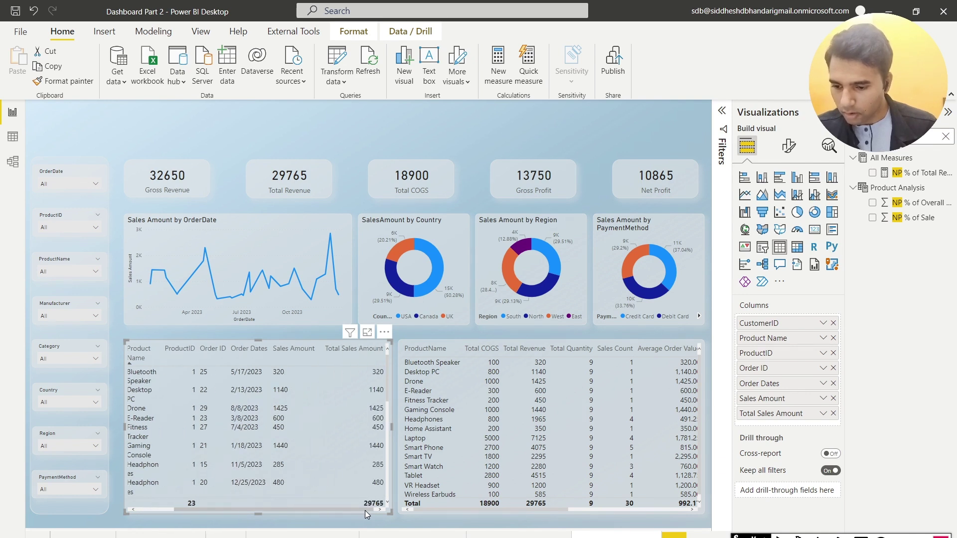
- Narrow the customer table's Sales Amount and Total Sales Amount columns so every column fits without horizontal scrolling
left_click(516, 340)
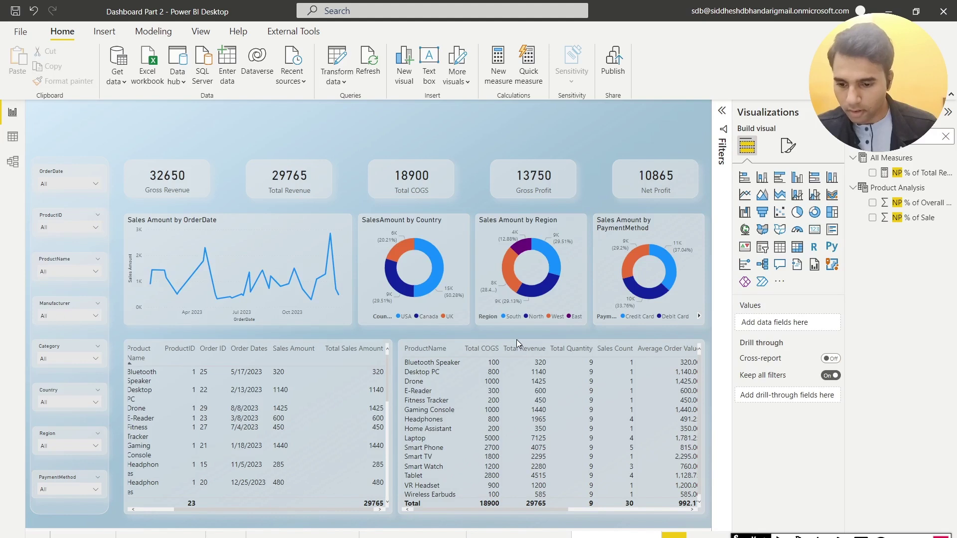
left_click(437, 352)
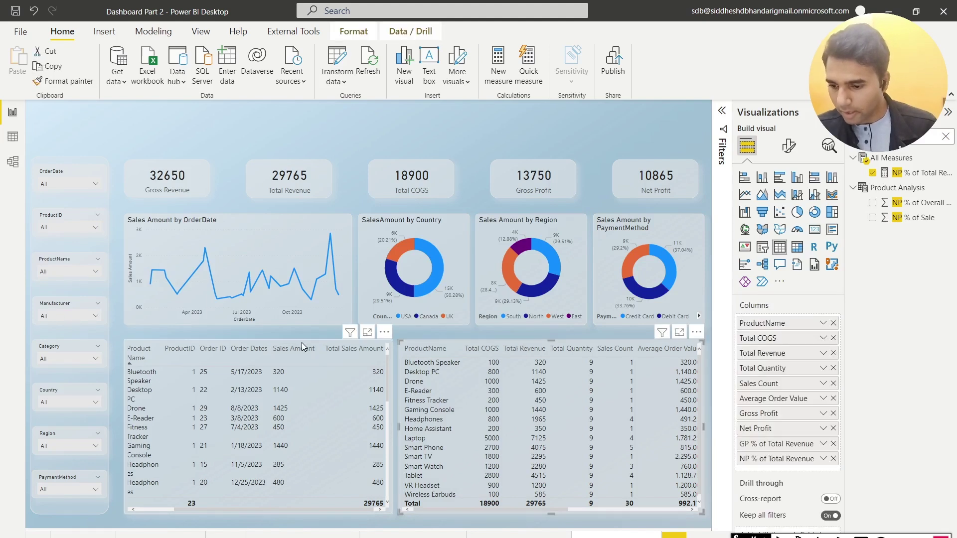
left_click(301, 344)
left_click_drag(321, 354, 301, 356)
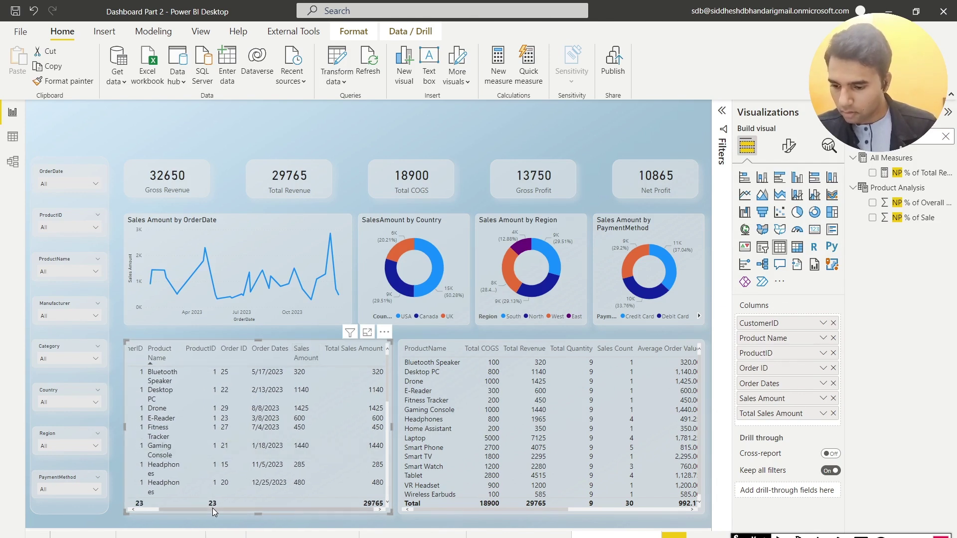
left_click_drag(382, 350, 358, 352)
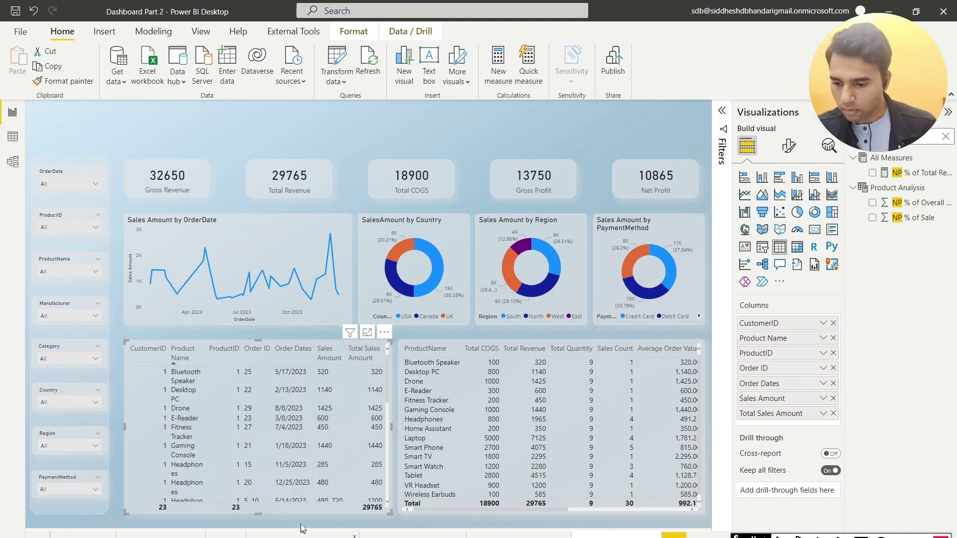
key("Escape")
scroll(259, 413, "down", 5)
scroll(277, 408, "up", 5)
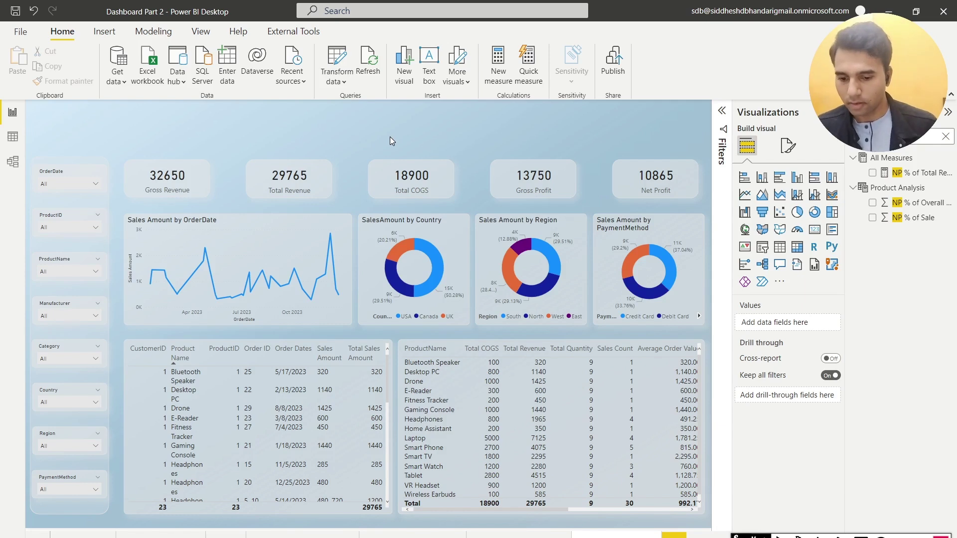
- Add a text box reading "Sales Dashboard" and set its font size to 44
left_click(430, 65)
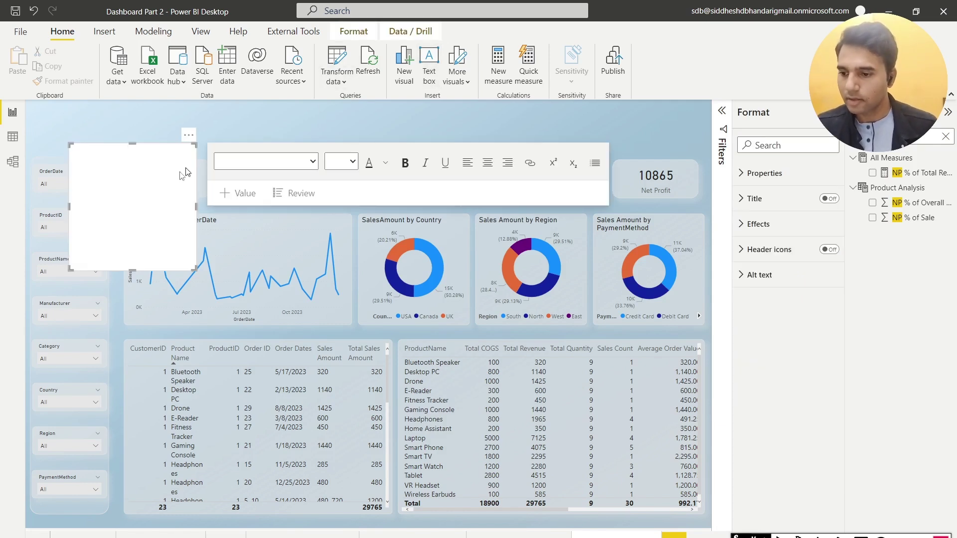
type("Sales")
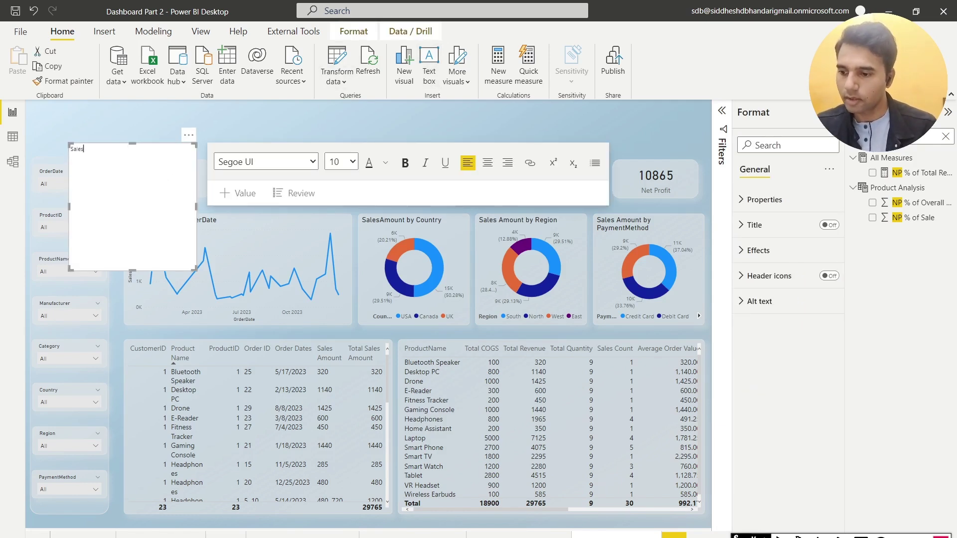
type(" Das")
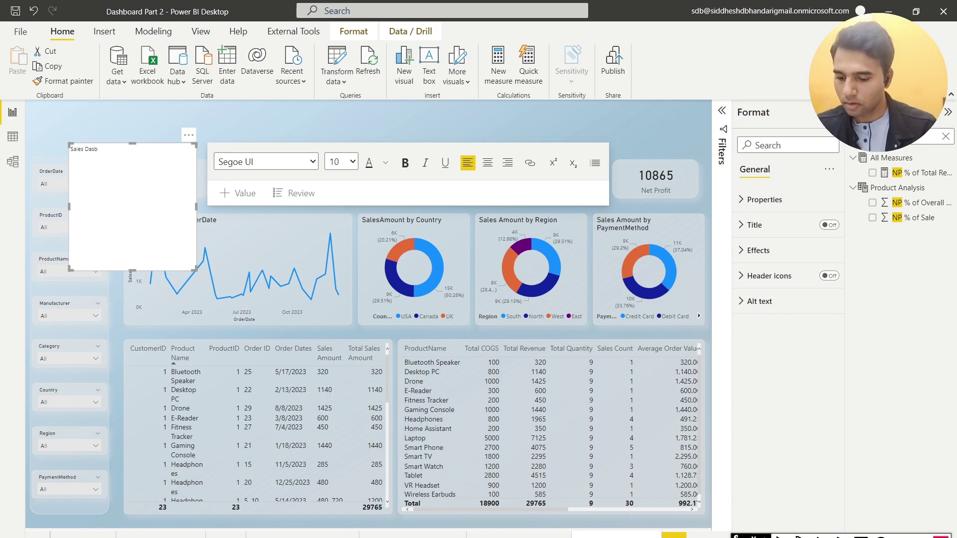
type("hboard")
key("ctrl+a")
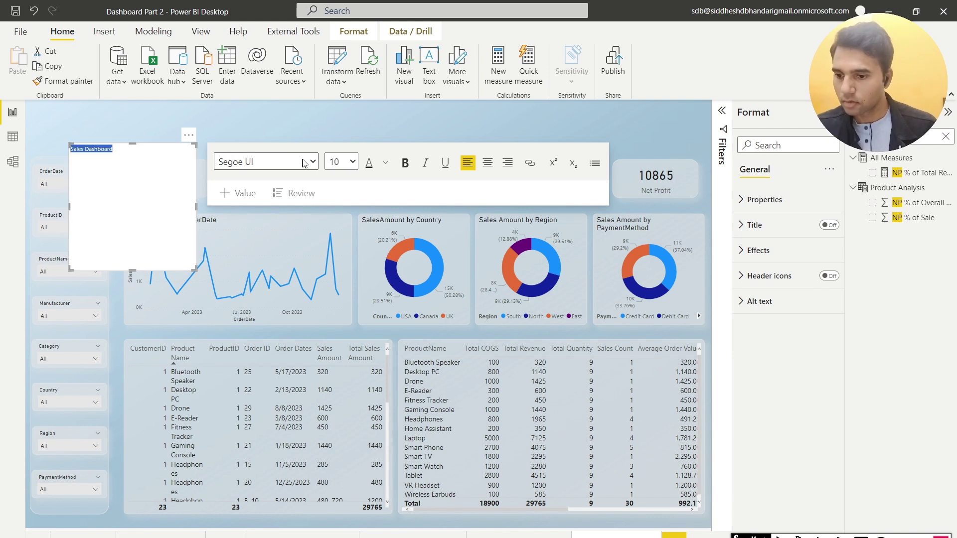
left_click(353, 162)
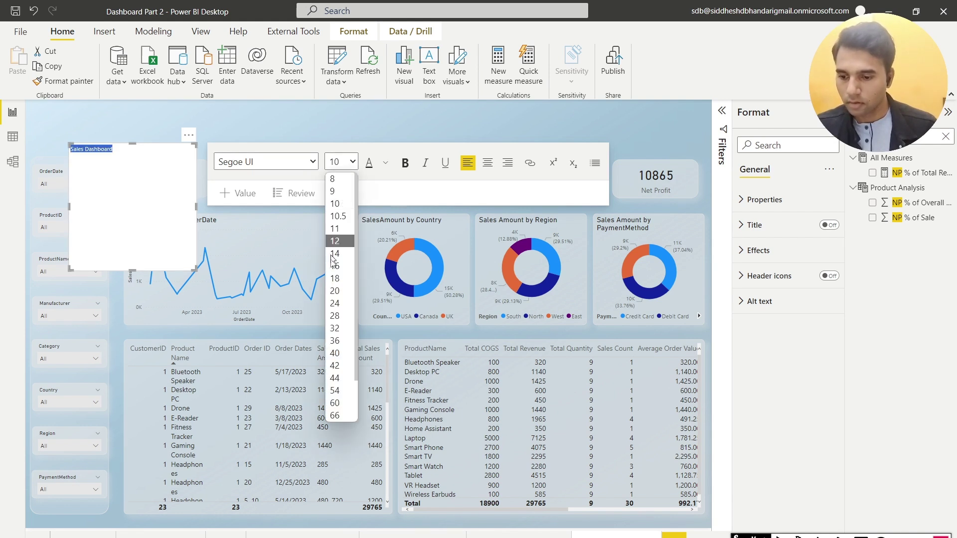
left_click(339, 379)
- Resize the title text box into a wide strip at the page's upper-left corner and turn off its background
left_click_drag(195, 269, 373, 143)
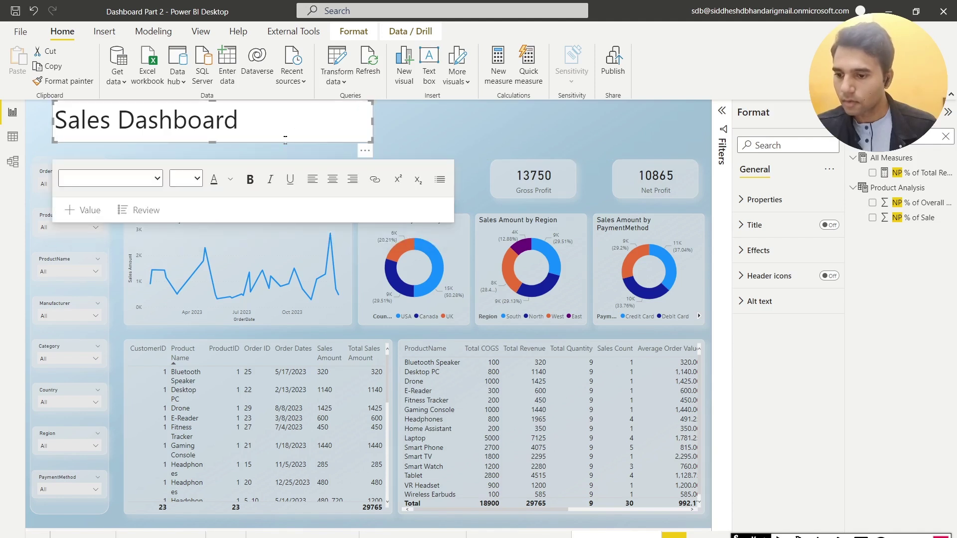
left_click_drag(284, 145, 265, 142)
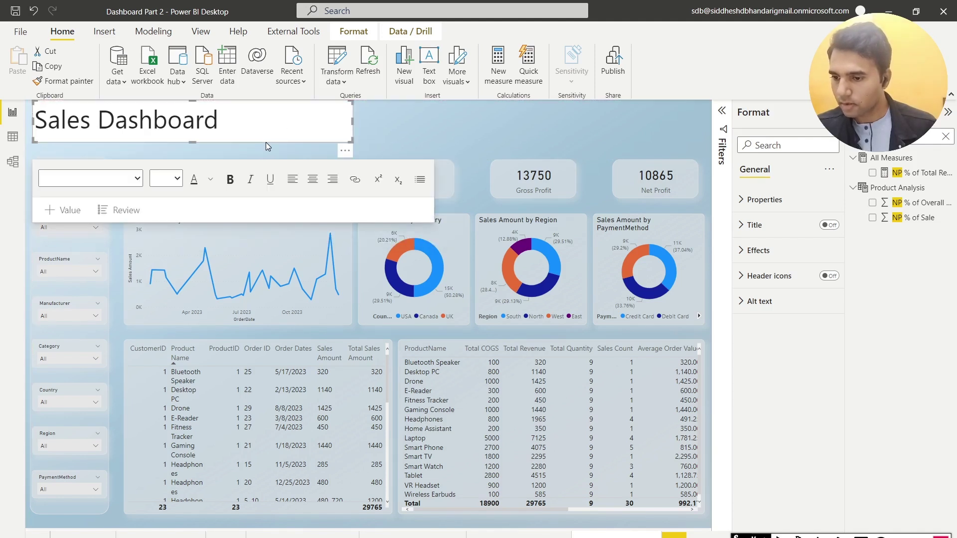
left_click(760, 250)
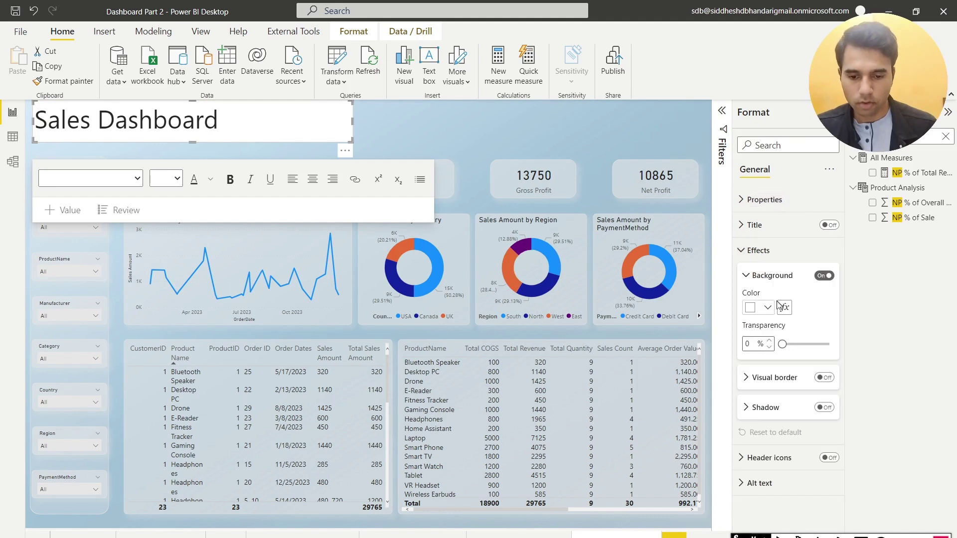
left_click(824, 276)
left_click(445, 131)
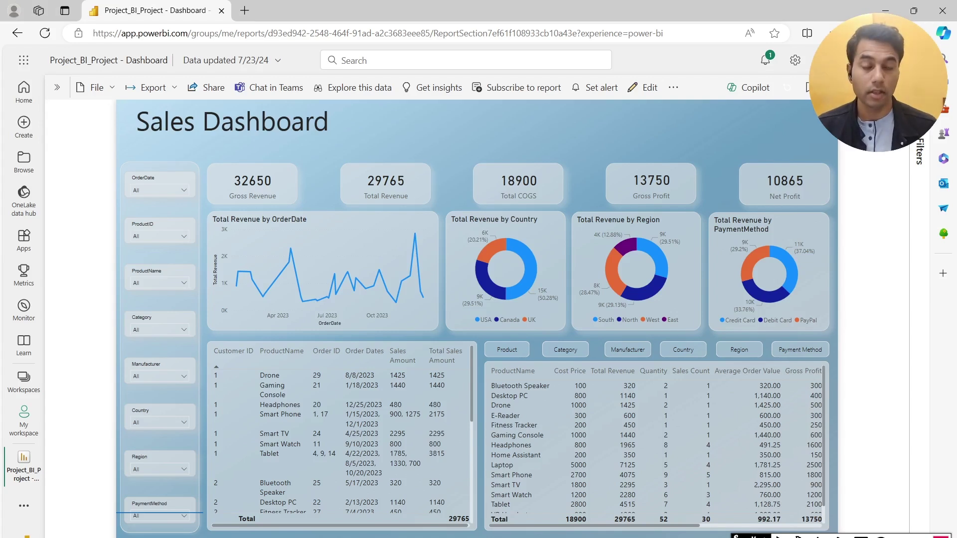
- Try the published report's Product, Category, Manufacturer and Country table views, cross-filter by Canada and clear it, and return to Power BI Desktop
left_click(511, 355)
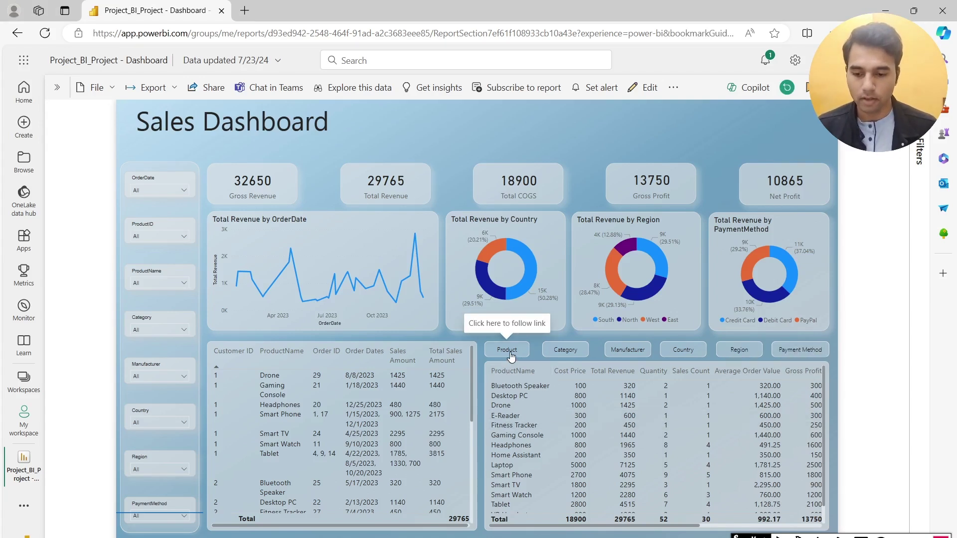
left_click(563, 352)
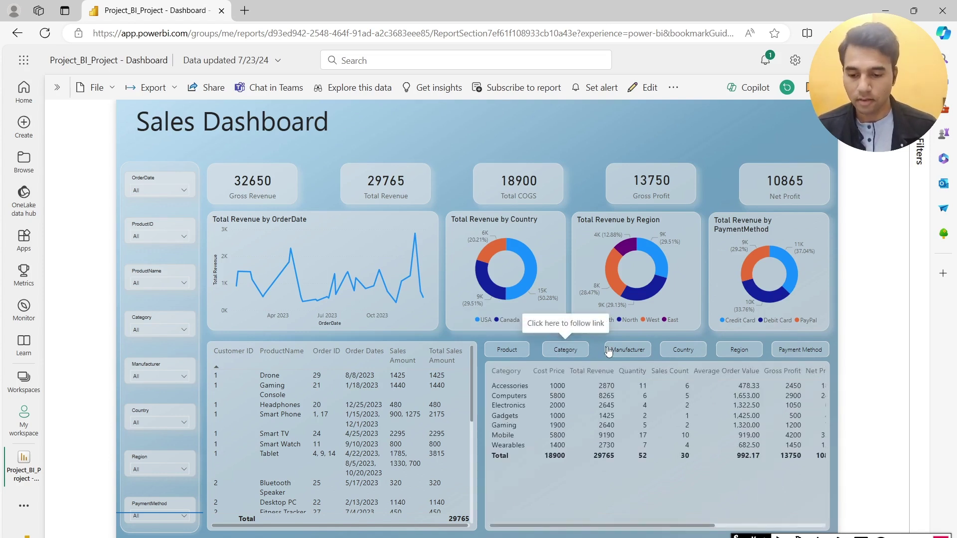
left_click(628, 351)
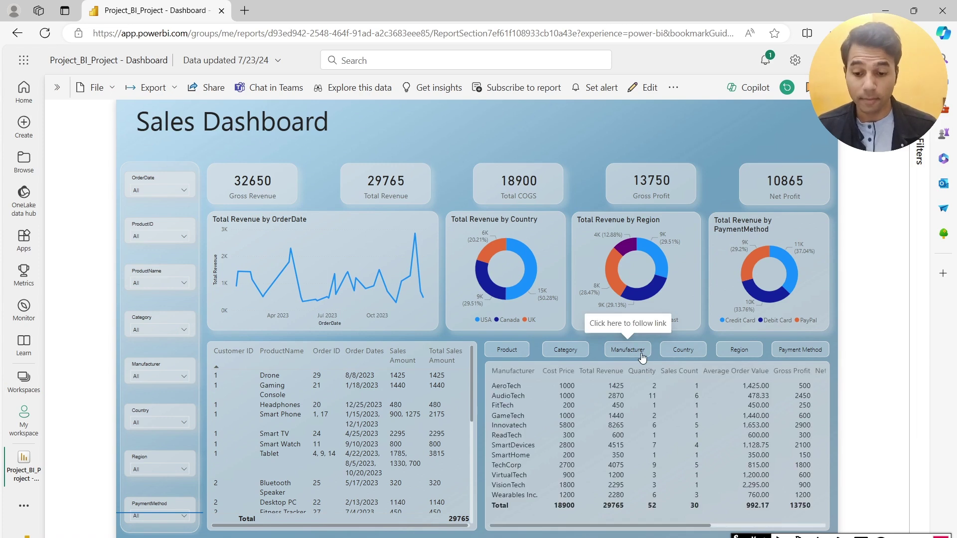
left_click(696, 352)
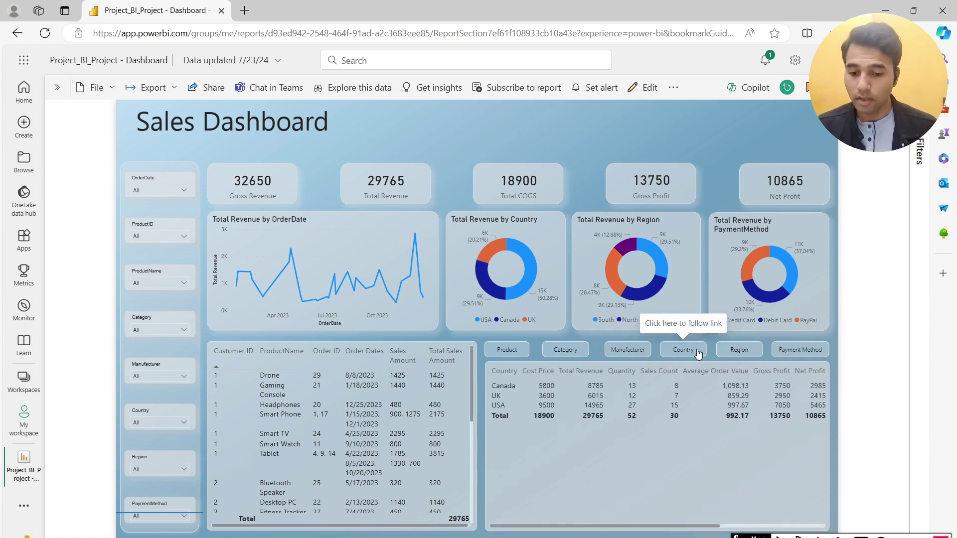
left_click(501, 392)
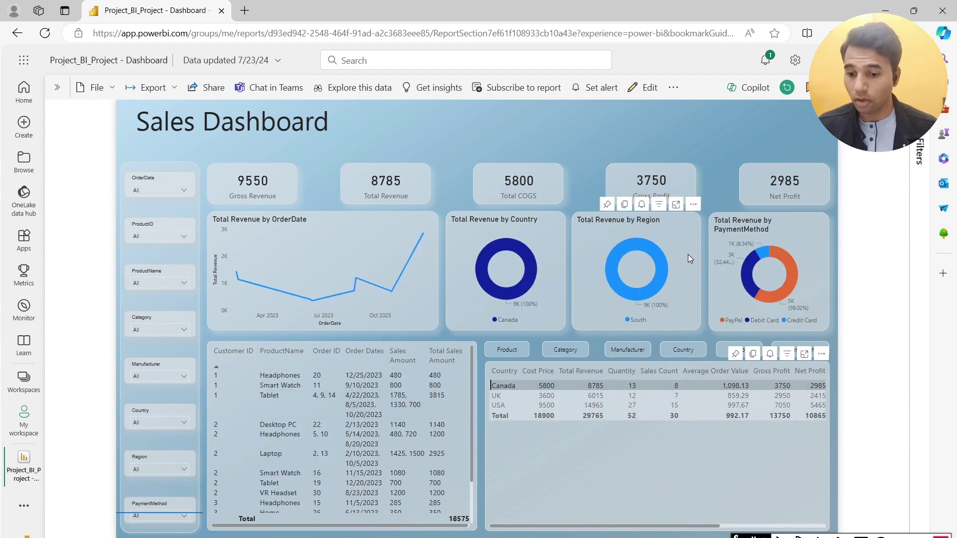
left_click(500, 387)
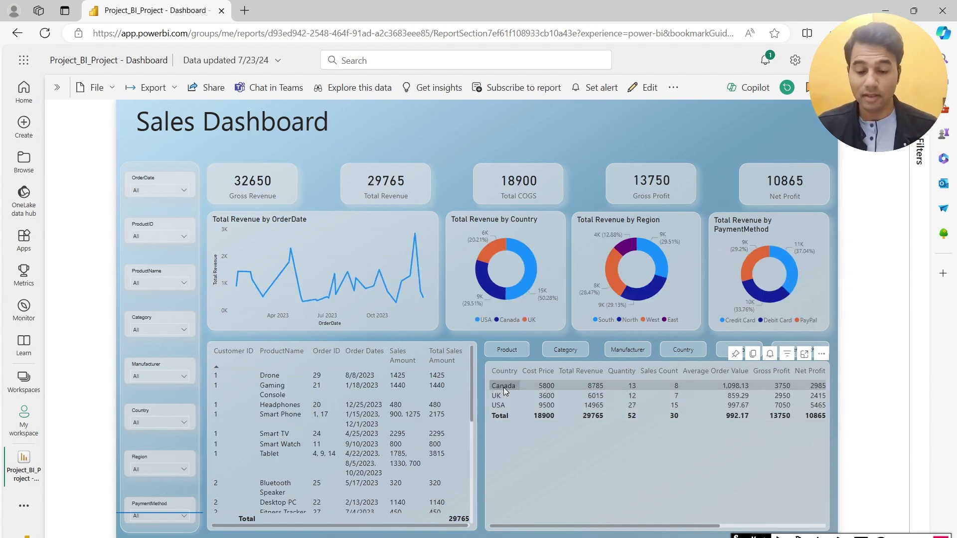
key("alt+Tab")
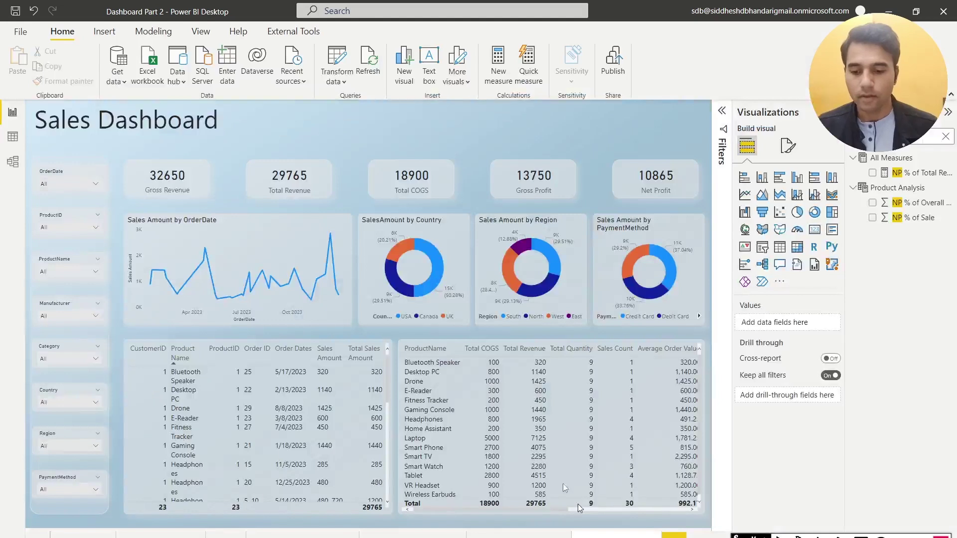